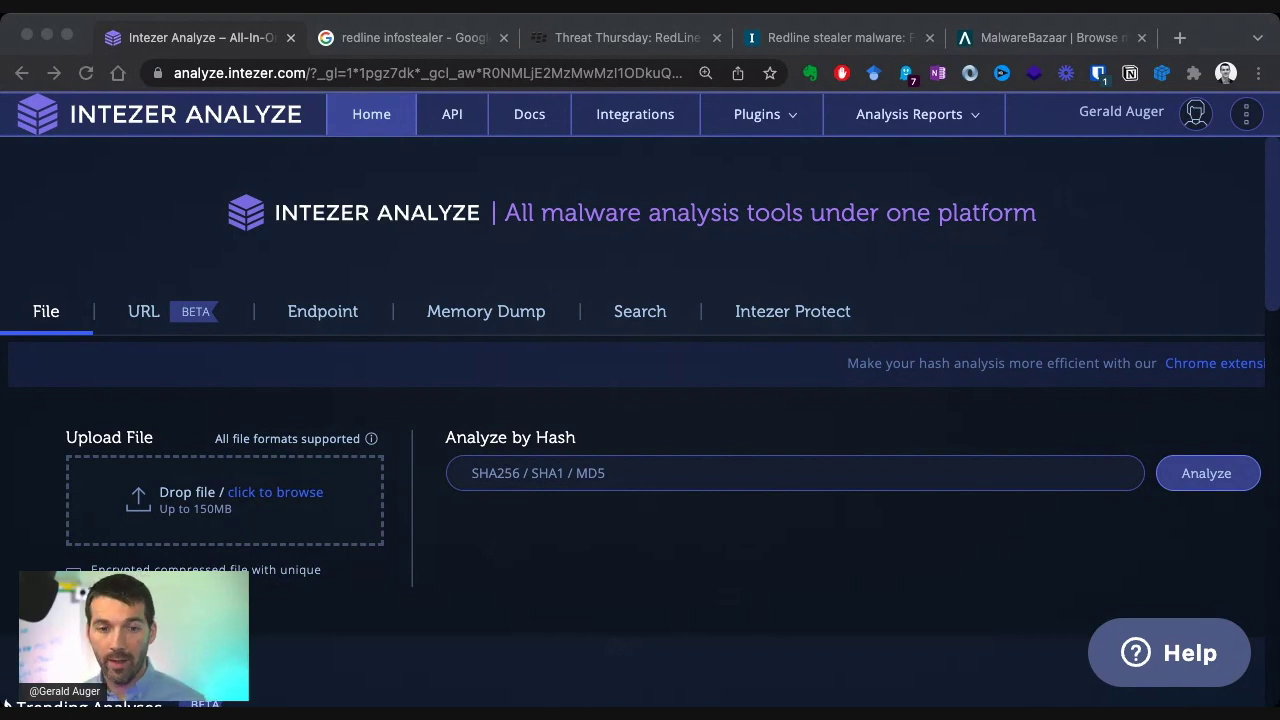
- Upload the malware sample file for analysis and open its additional RedLine stealer classification's analysis from 08 Jan 2022
left_click_drag(1278, 626, 172, 500)
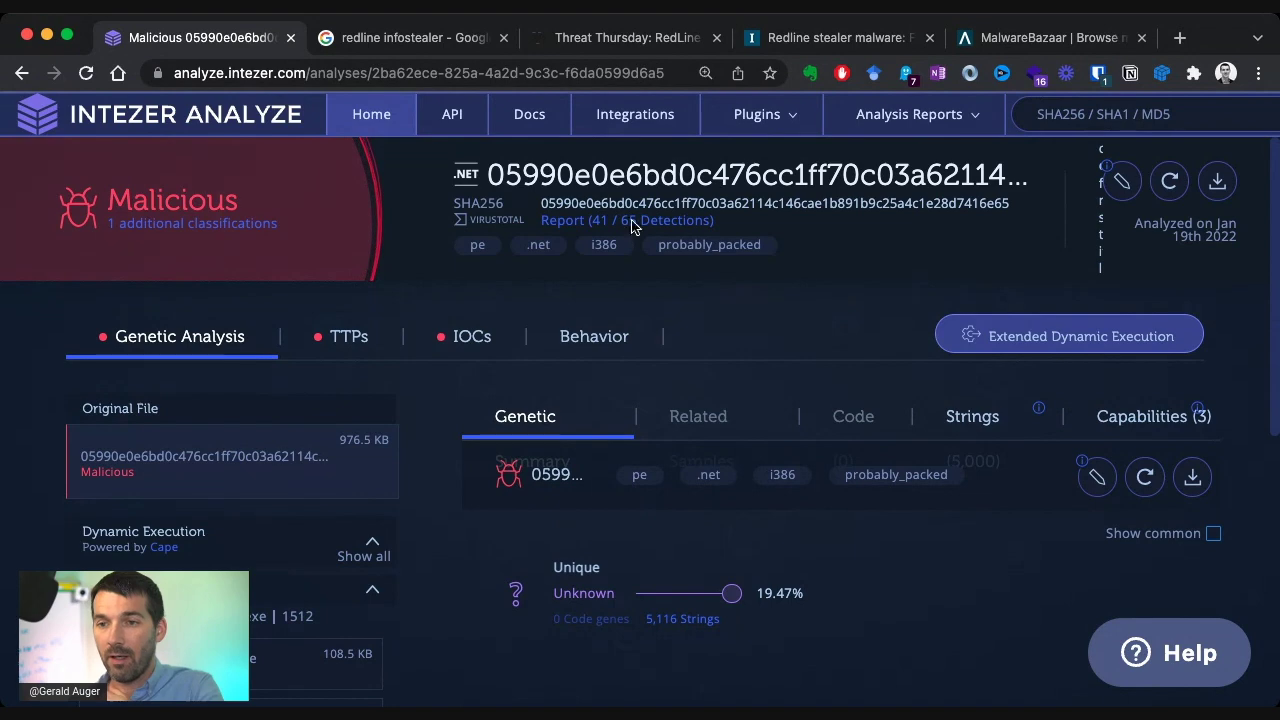
mouse_move(209, 225)
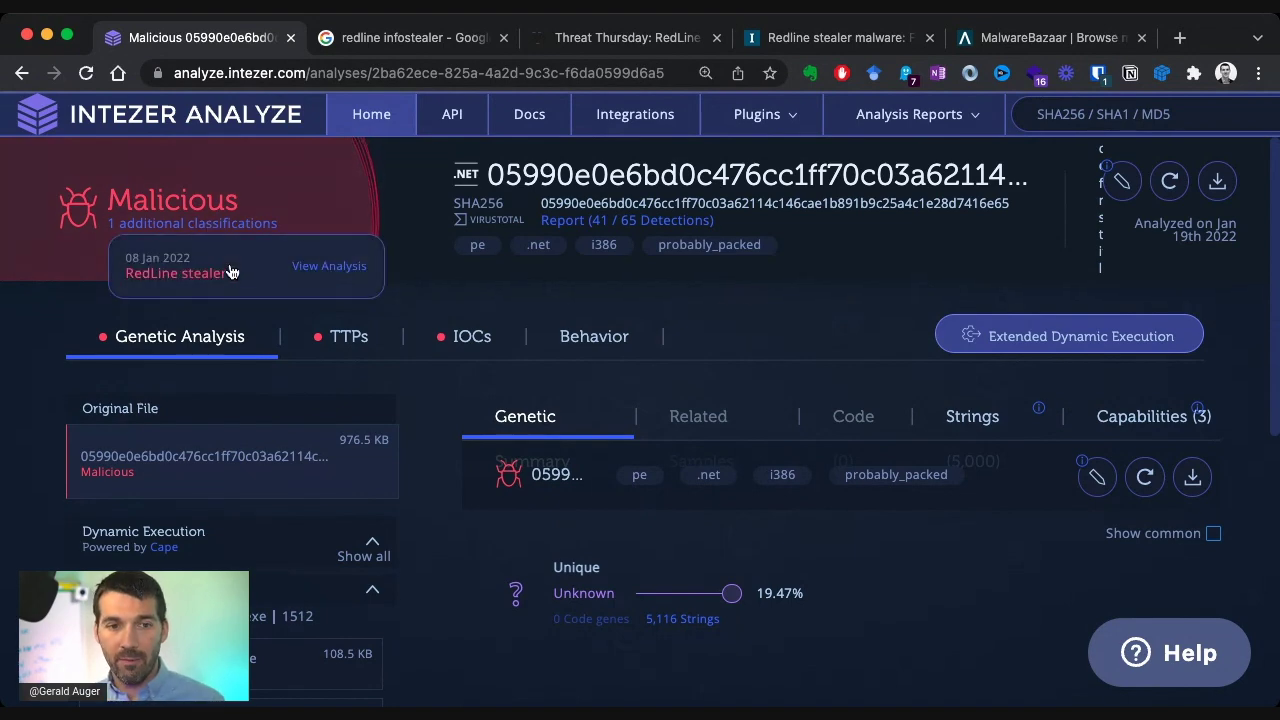
left_click(320, 266)
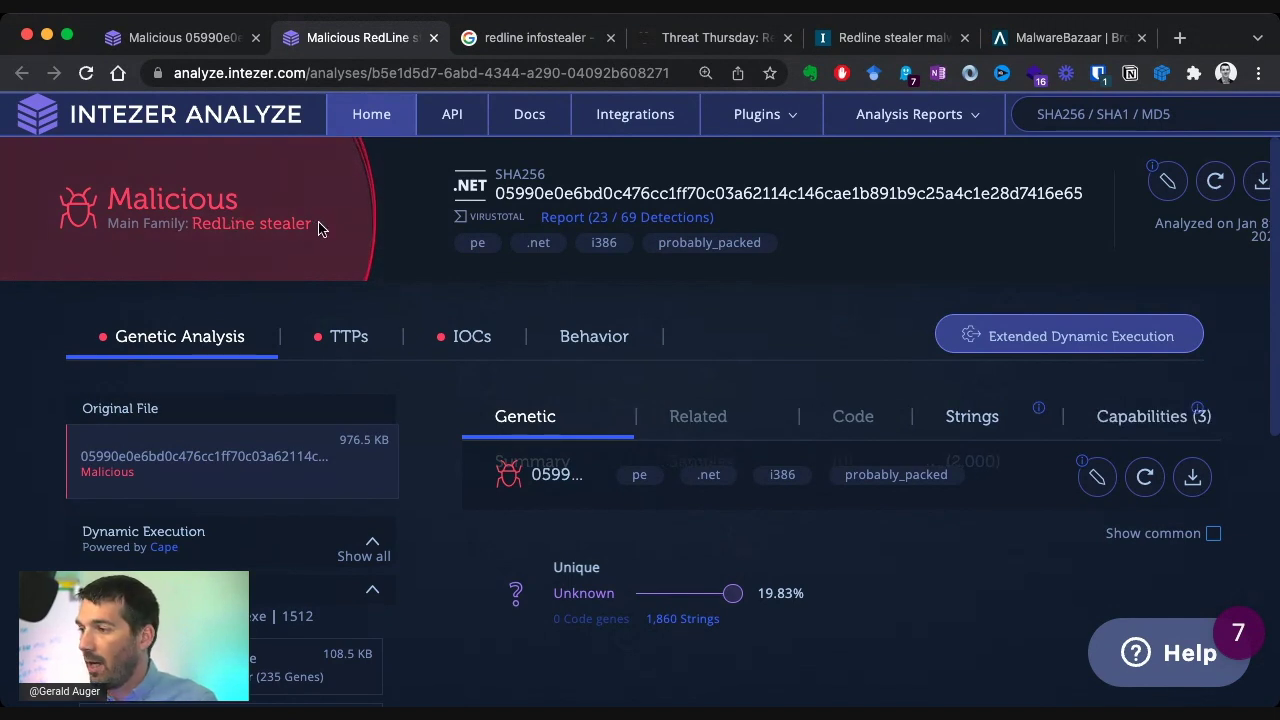
left_click_drag(318, 225, 185, 252)
left_click(186, 250)
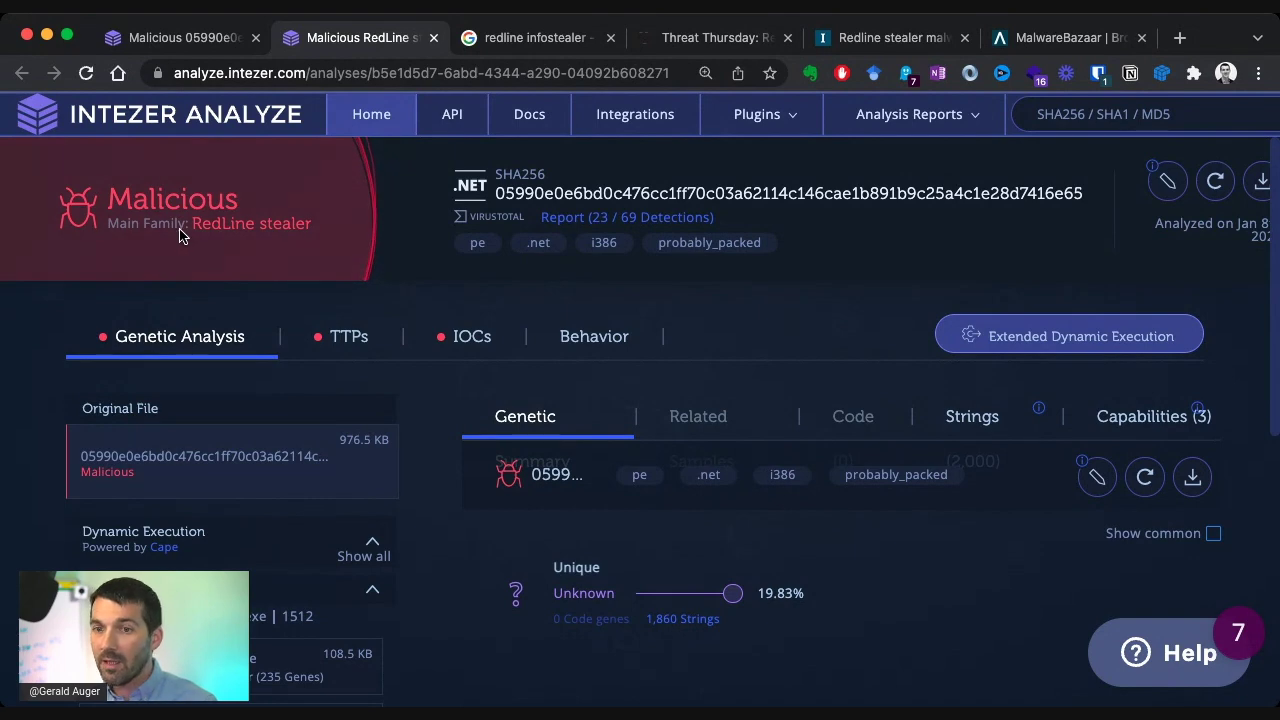
- Look over the sample's verdict, Genetic Analysis summary and file metadata in the RedLine stealer report
scroll(762, 304, "down", 1)
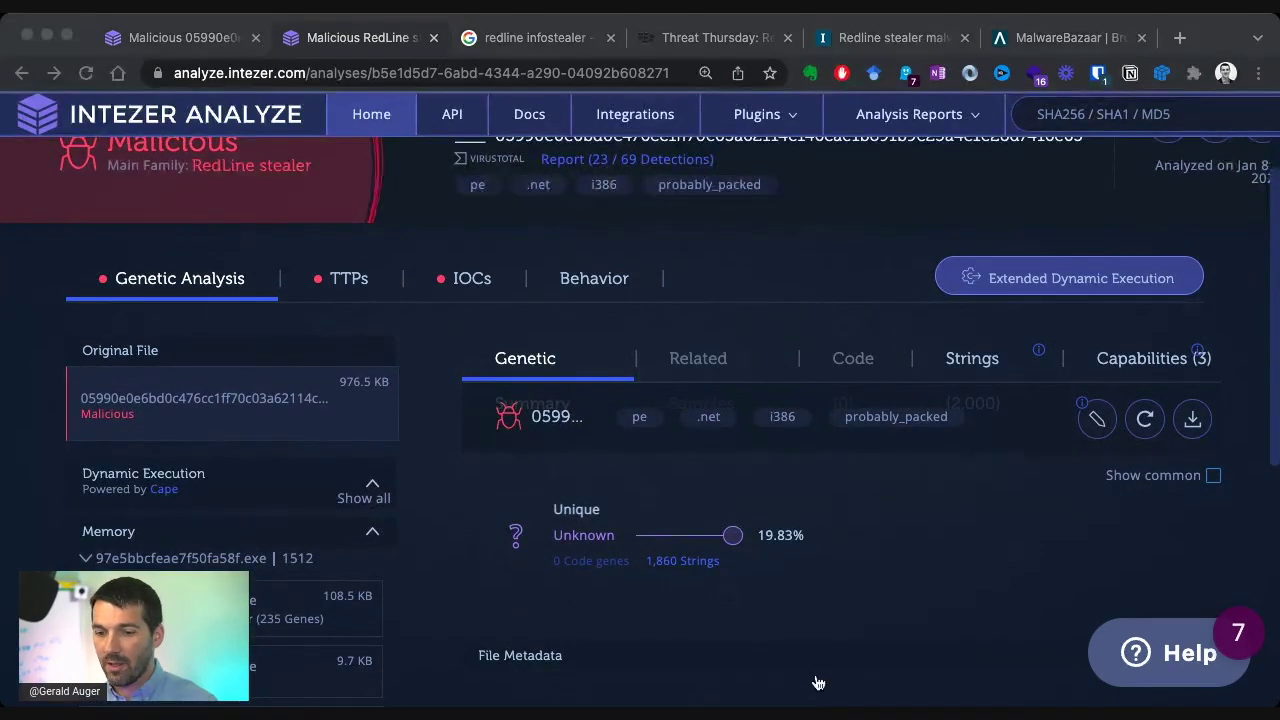
scroll(717, 474, "down", 2)
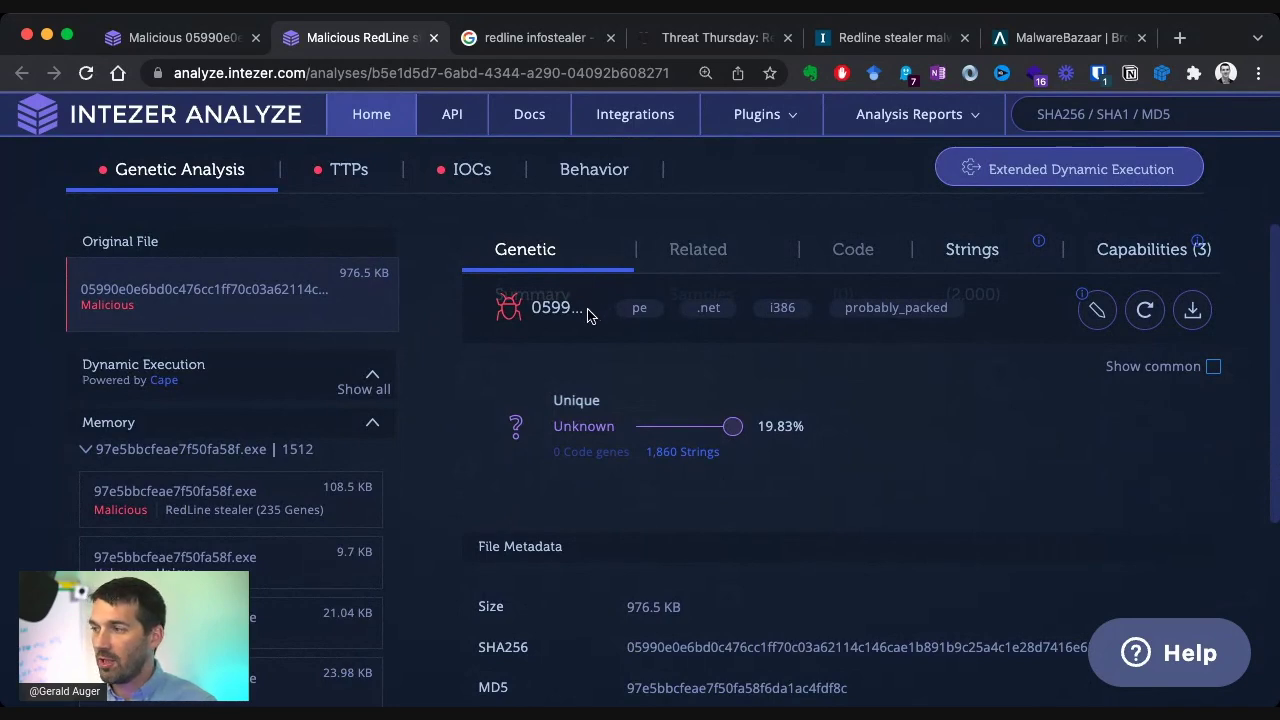
scroll(818, 370, "up", 1)
scroll(818, 370, "up", 3)
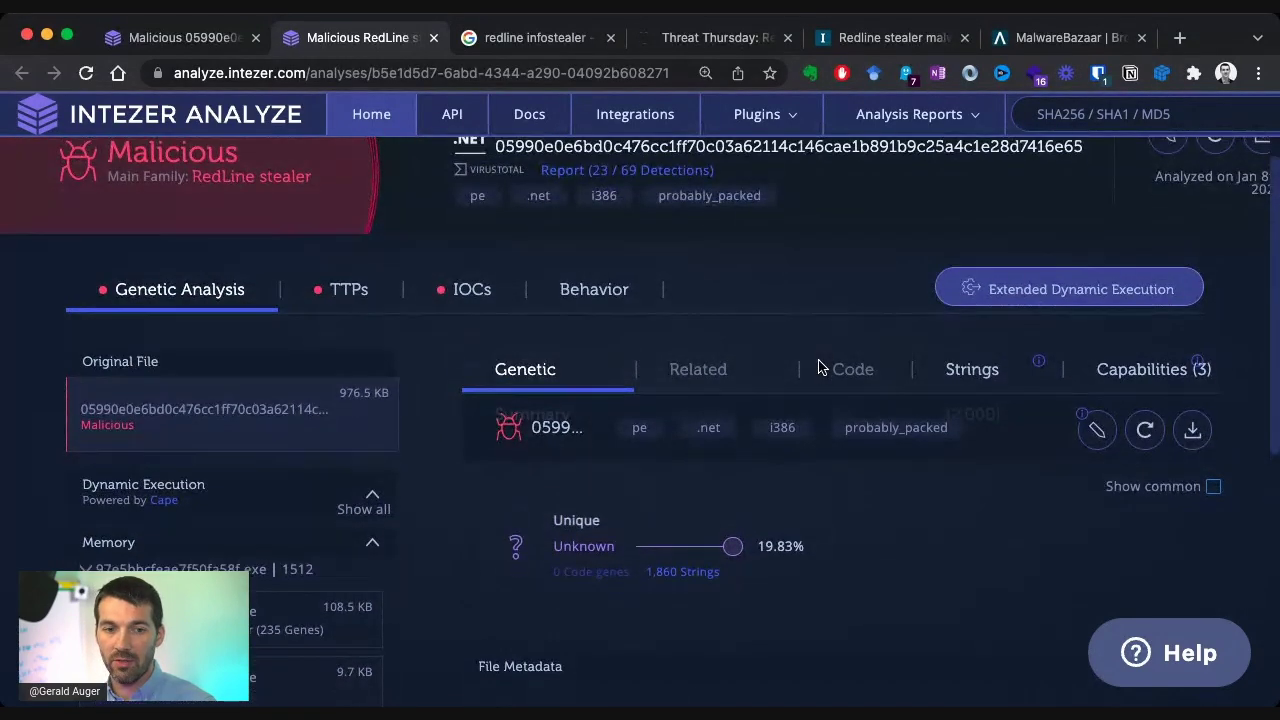
scroll(816, 368, "down", 2)
scroll(810, 371, "up", 3)
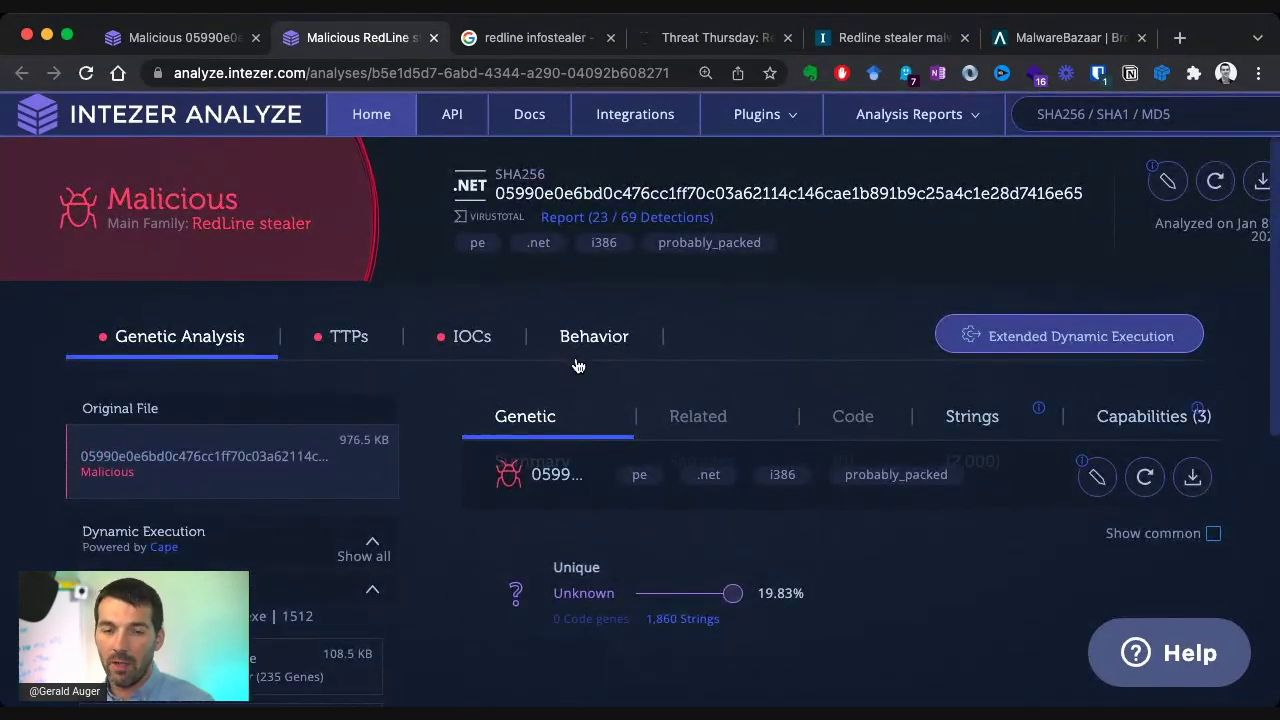
scroll(578, 364, "down", 1)
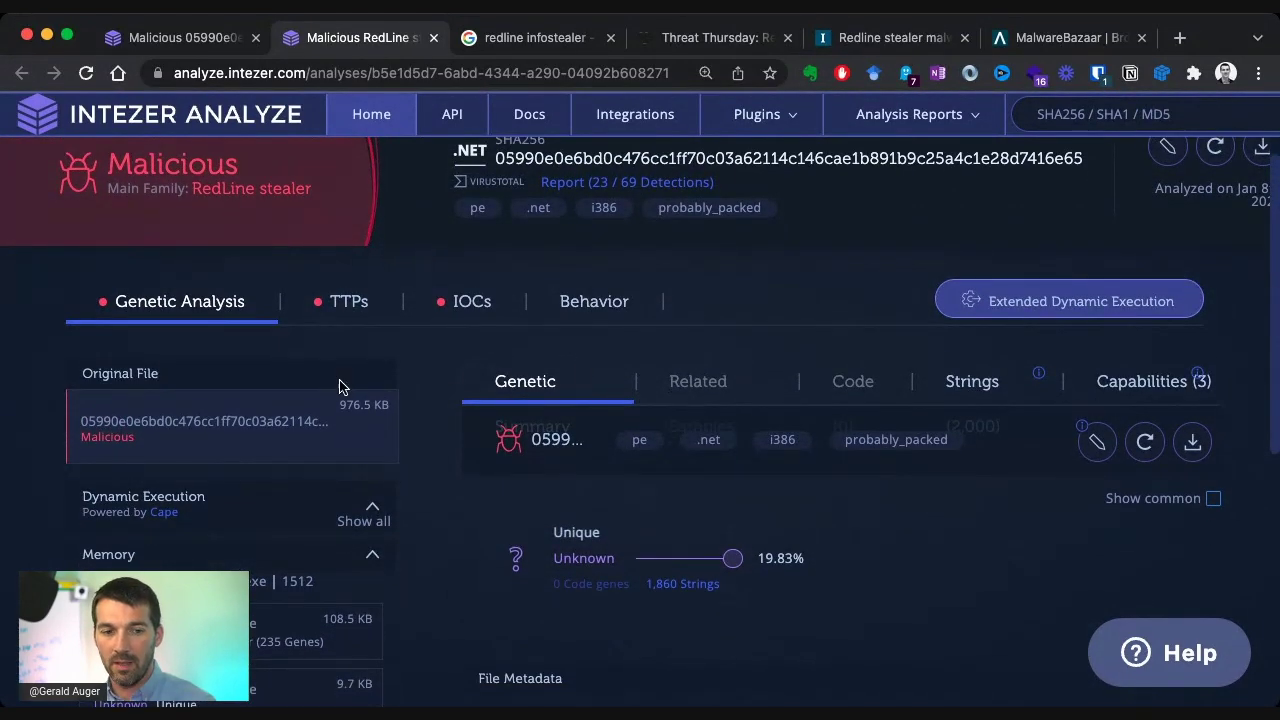
scroll(338, 393, "down", 3)
scroll(338, 393, "up", 1)
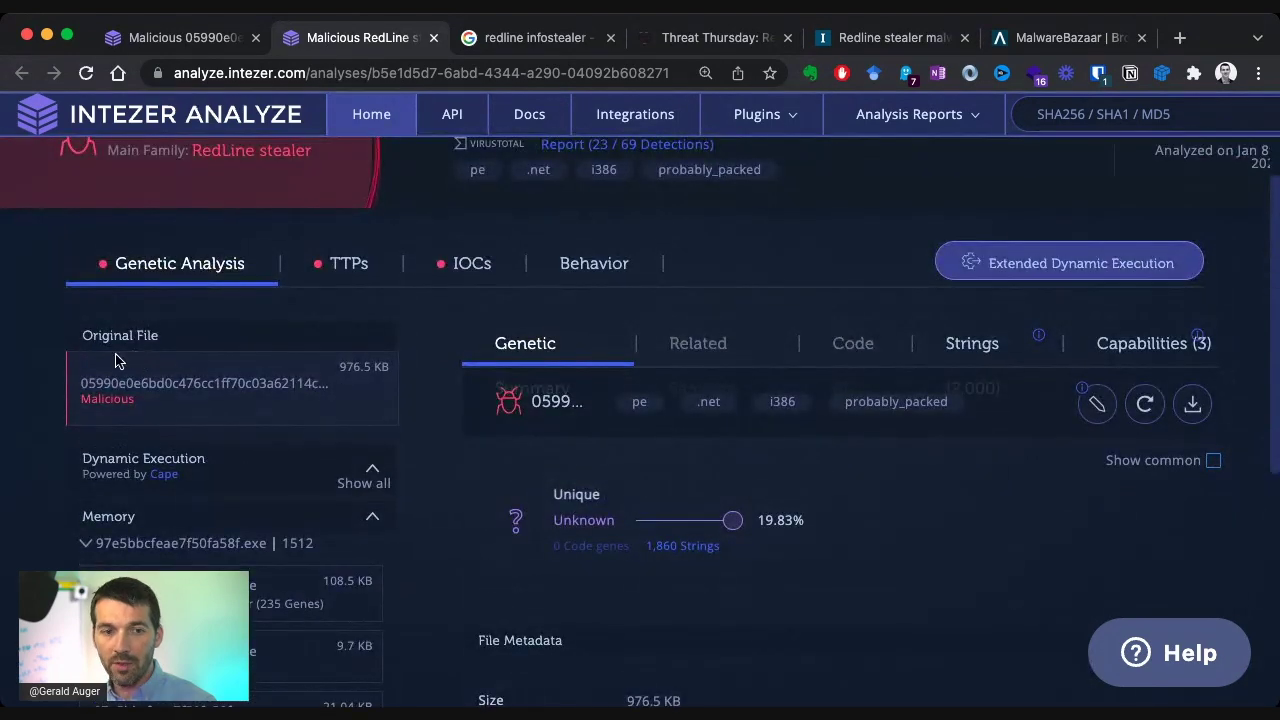
scroll(215, 397, "down", 1)
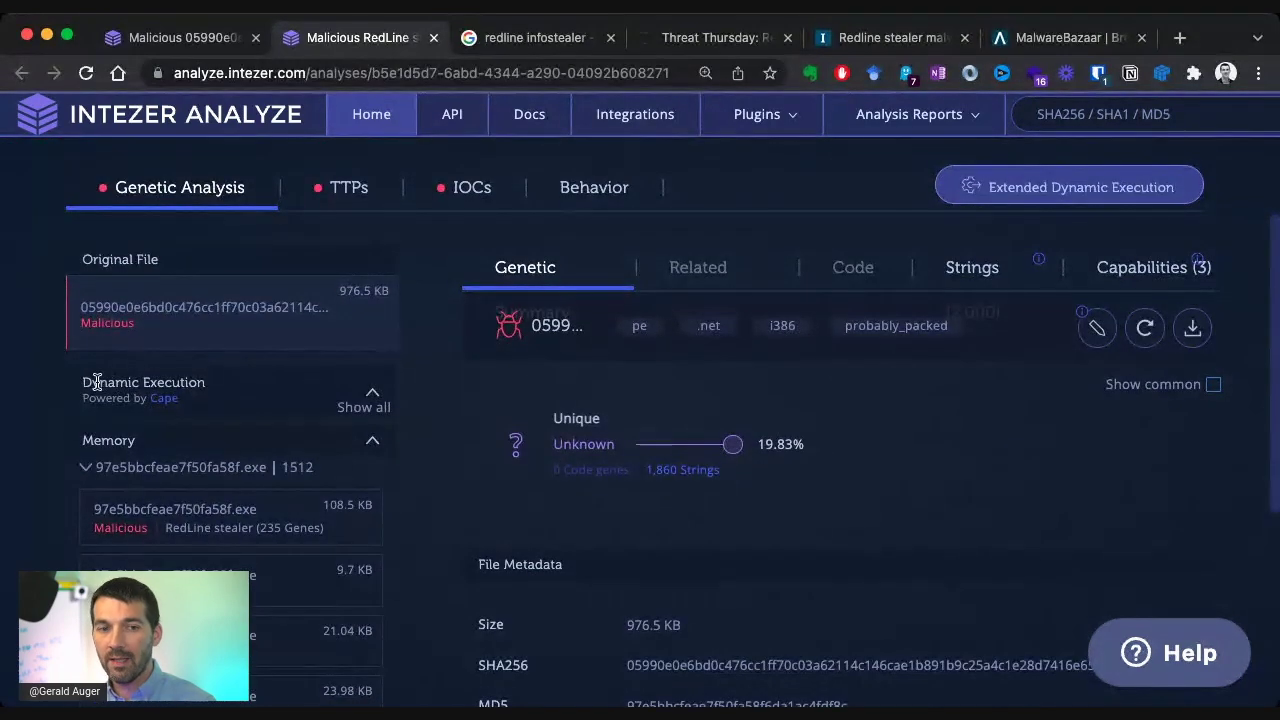
- Examine the Dynamic Execution memory modules under the 97e5bbcfeae7f50fa58f.exe and RegAsm.exe processes for code attributed to RedLine stealer
left_click_drag(80, 385, 252, 387)
scroll(252, 387, "down", 1)
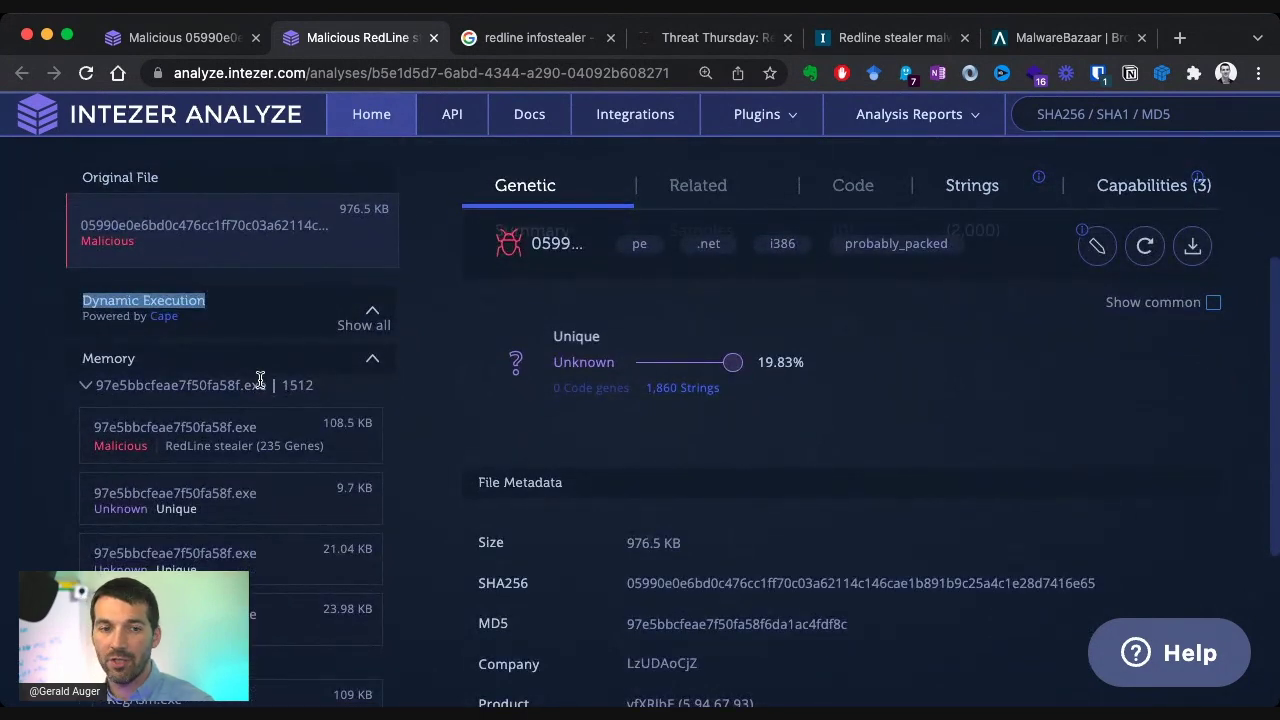
scroll(257, 378, "down", 1)
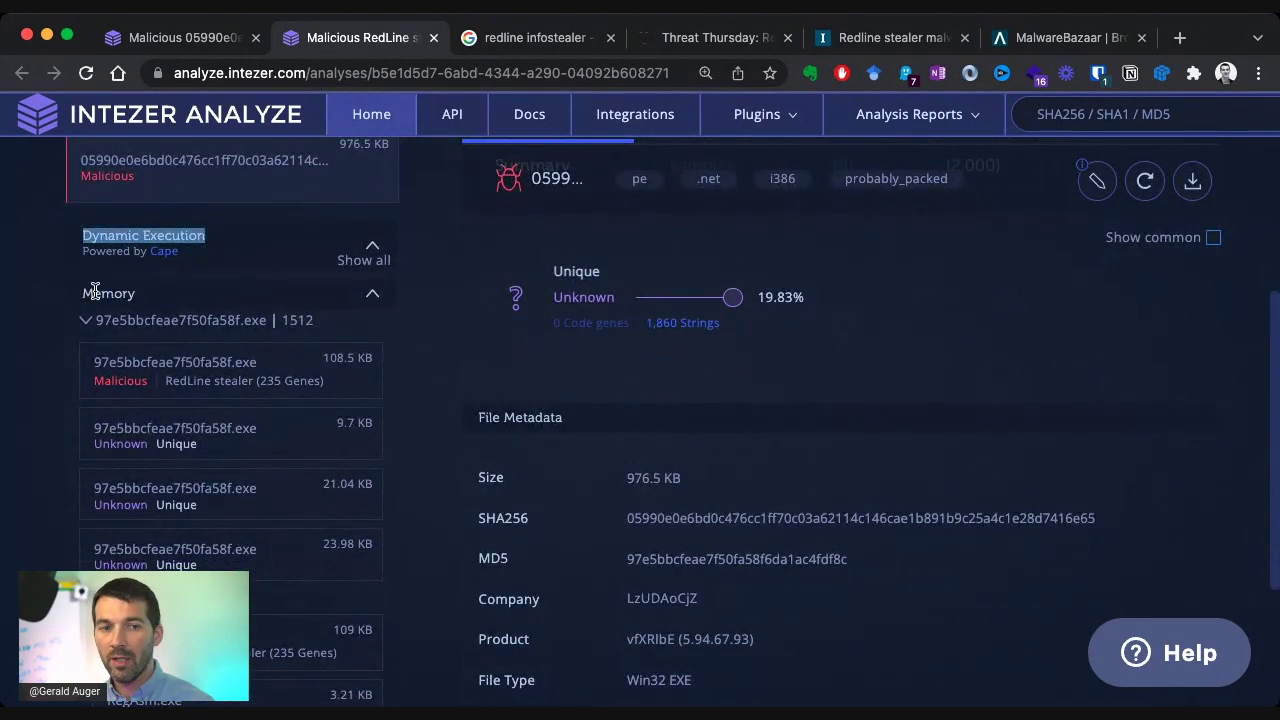
left_click_drag(82, 293, 160, 297)
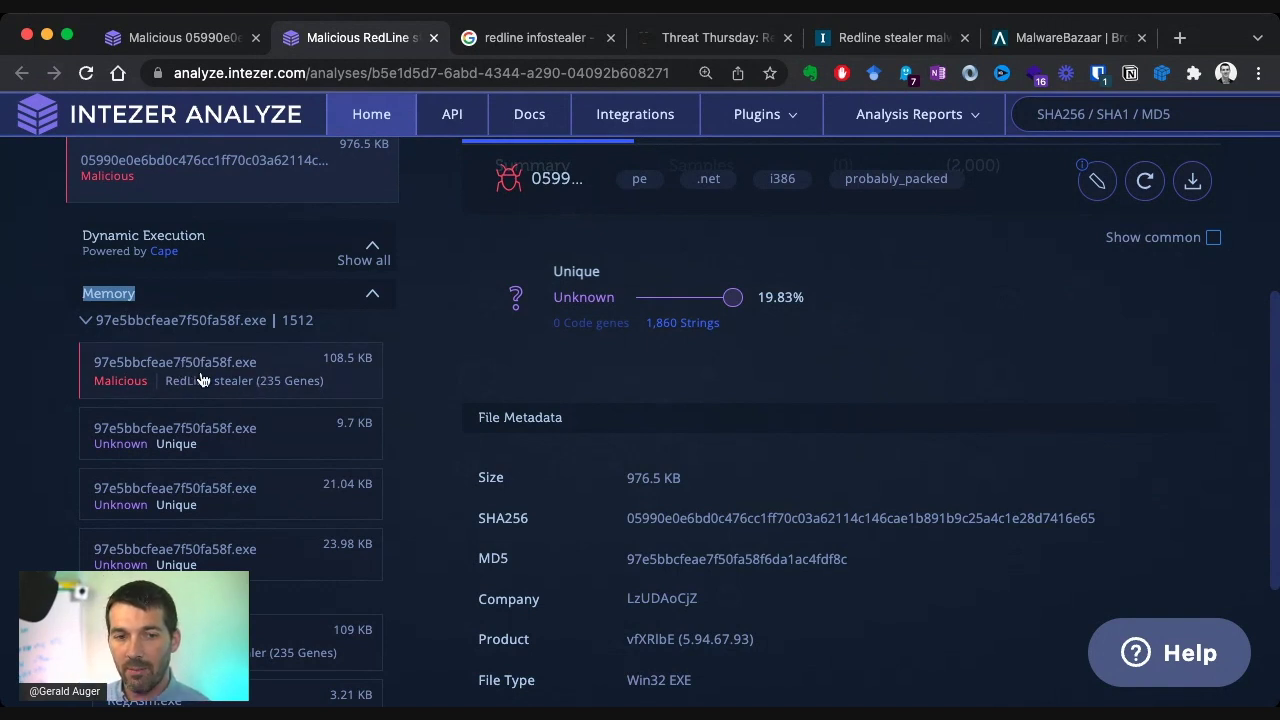
scroll(200, 380, "down", 1)
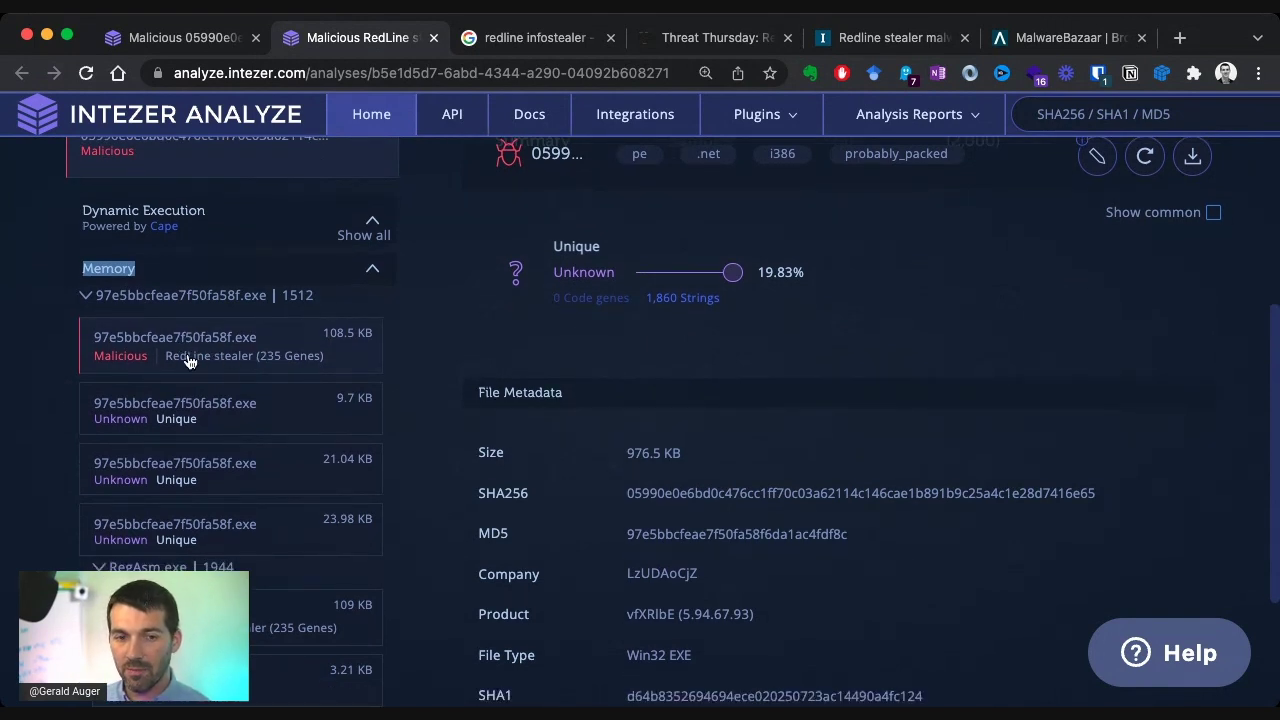
scroll(188, 362, "down", 1)
scroll(197, 372, "down", 1)
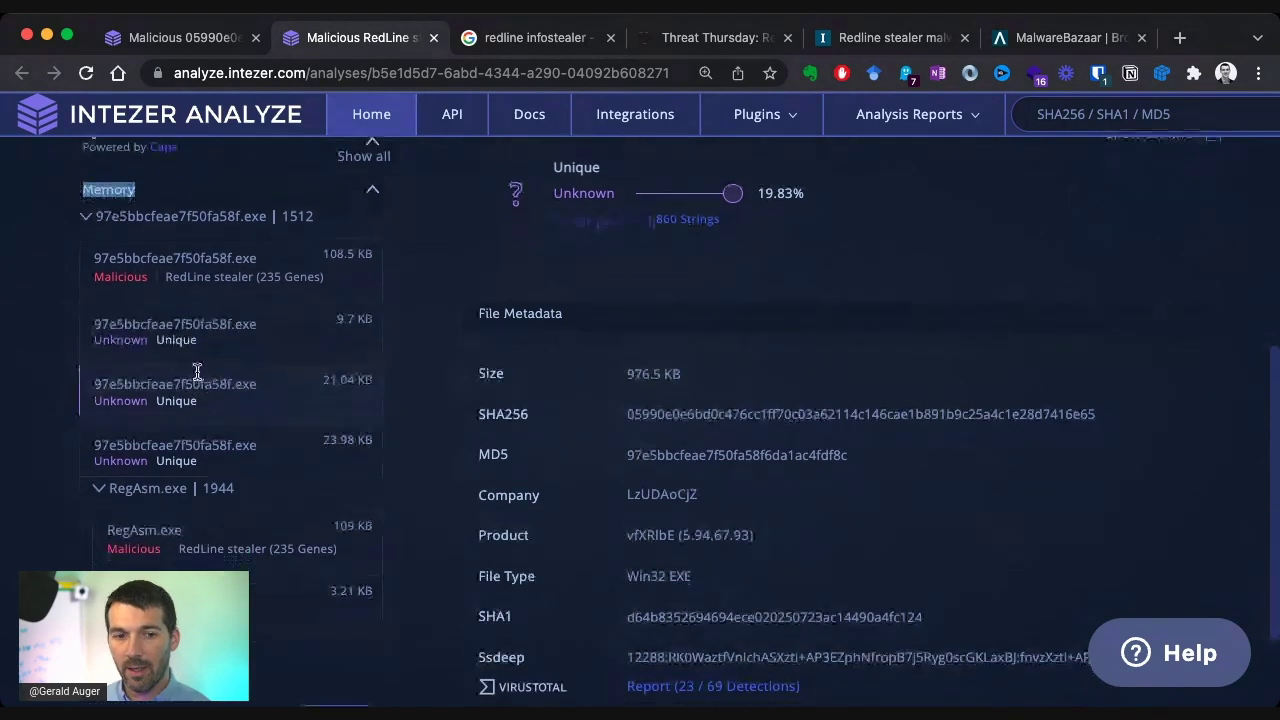
scroll(198, 360, "down", 1)
scroll(190, 362, "down", 1)
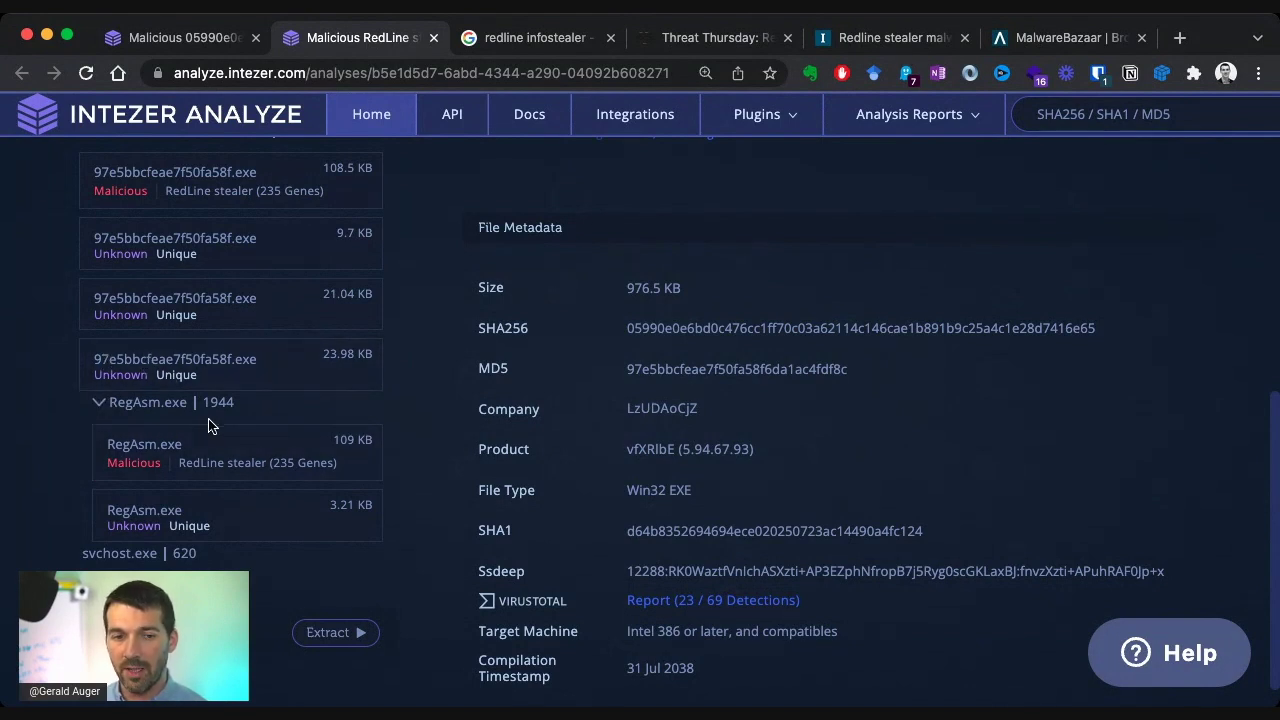
scroll(231, 406, "down", 1)
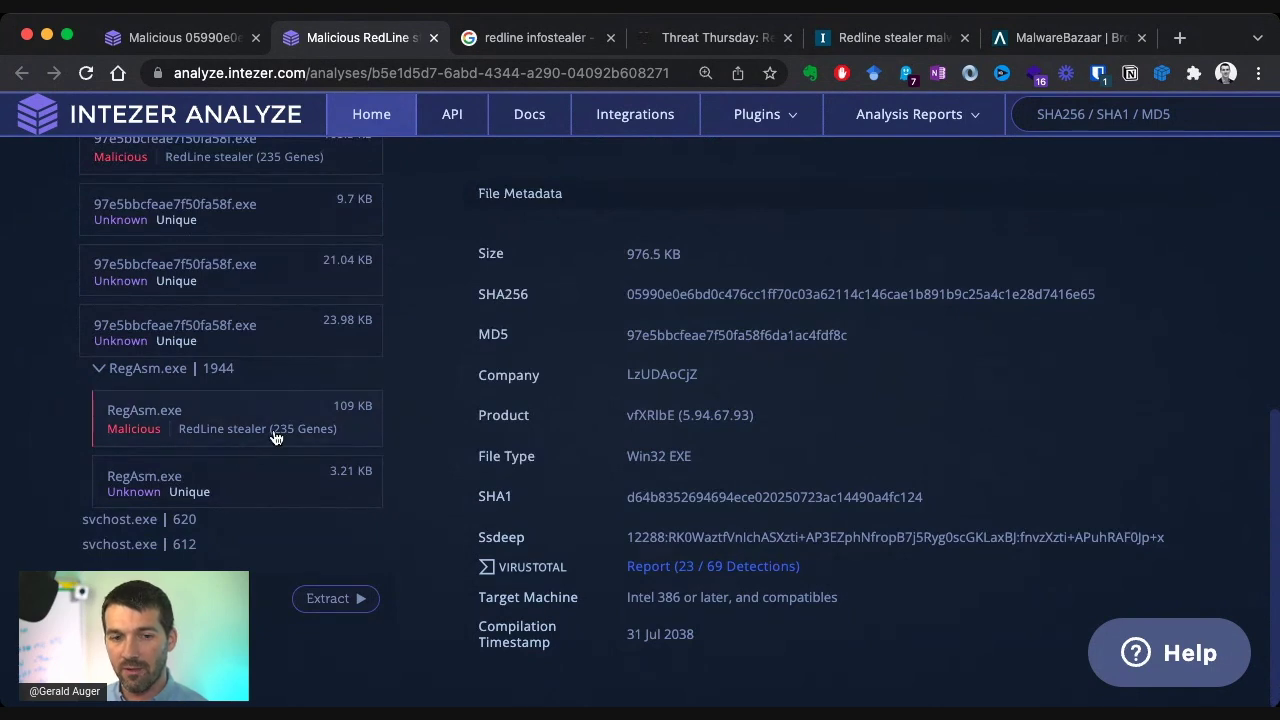
scroll(273, 443, "up", 1)
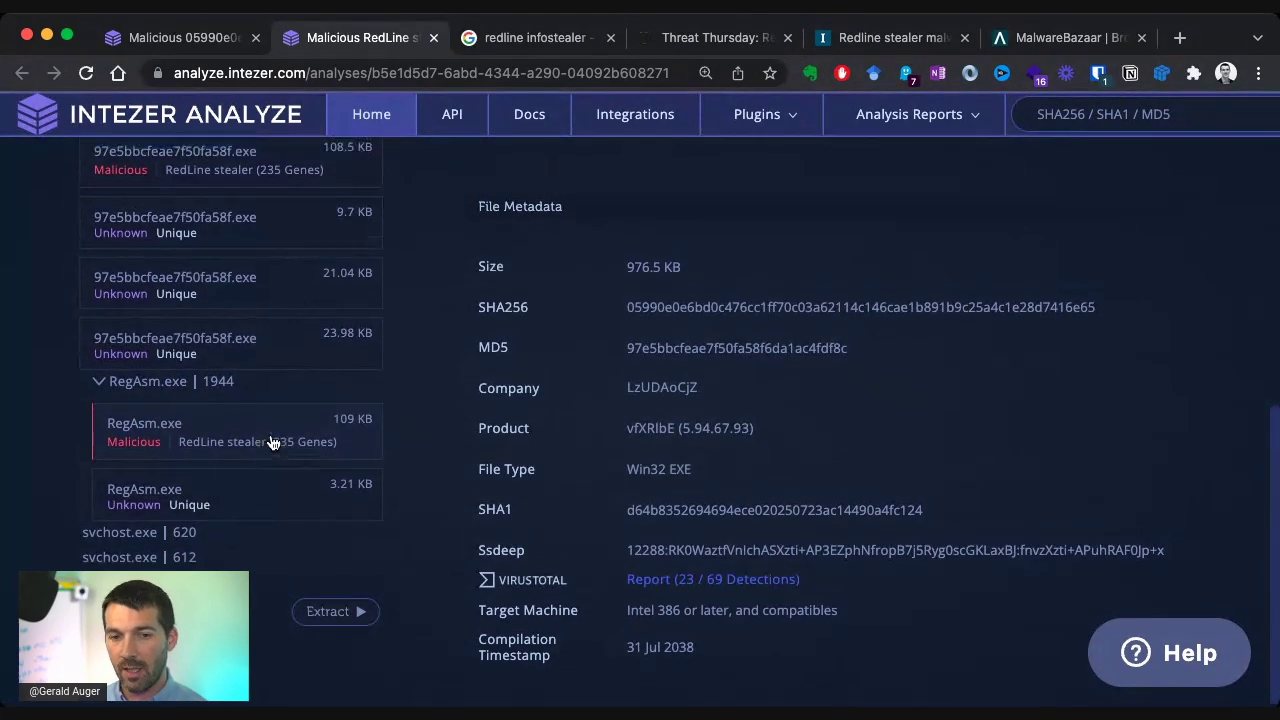
scroll(273, 443, "up", 5)
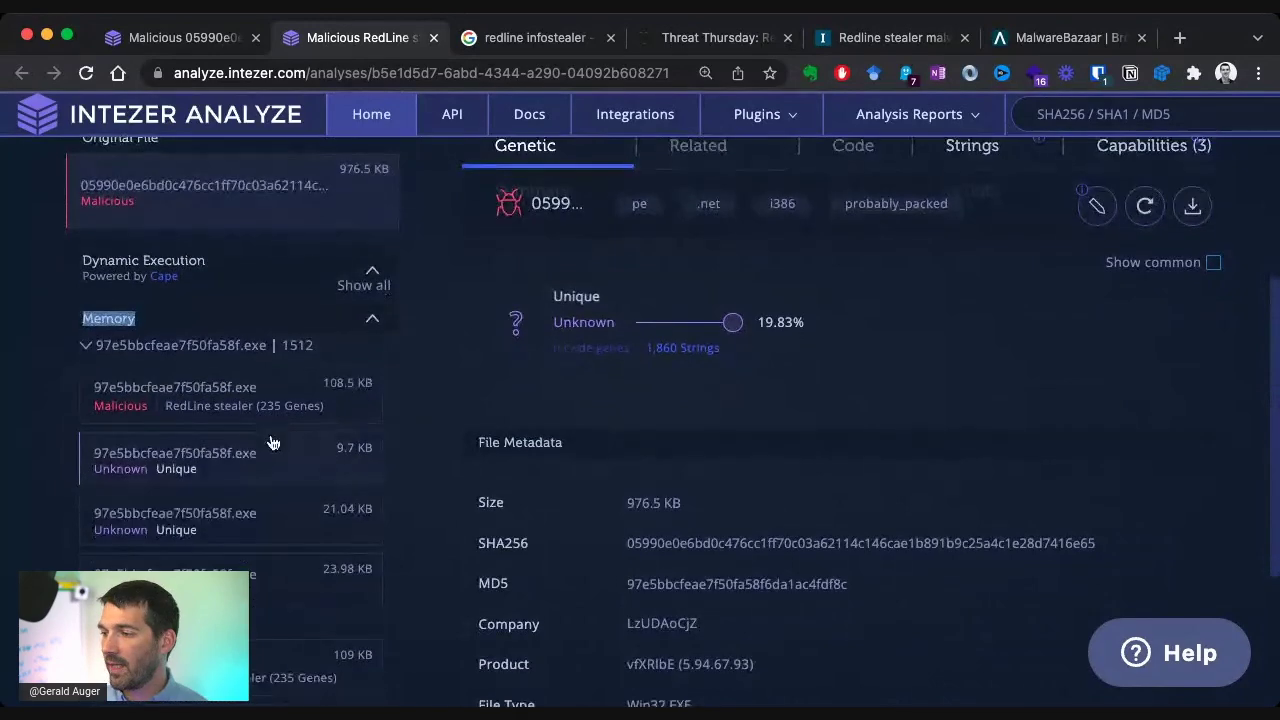
scroll(238, 456, "down", 1)
scroll(244, 454, "up", 1)
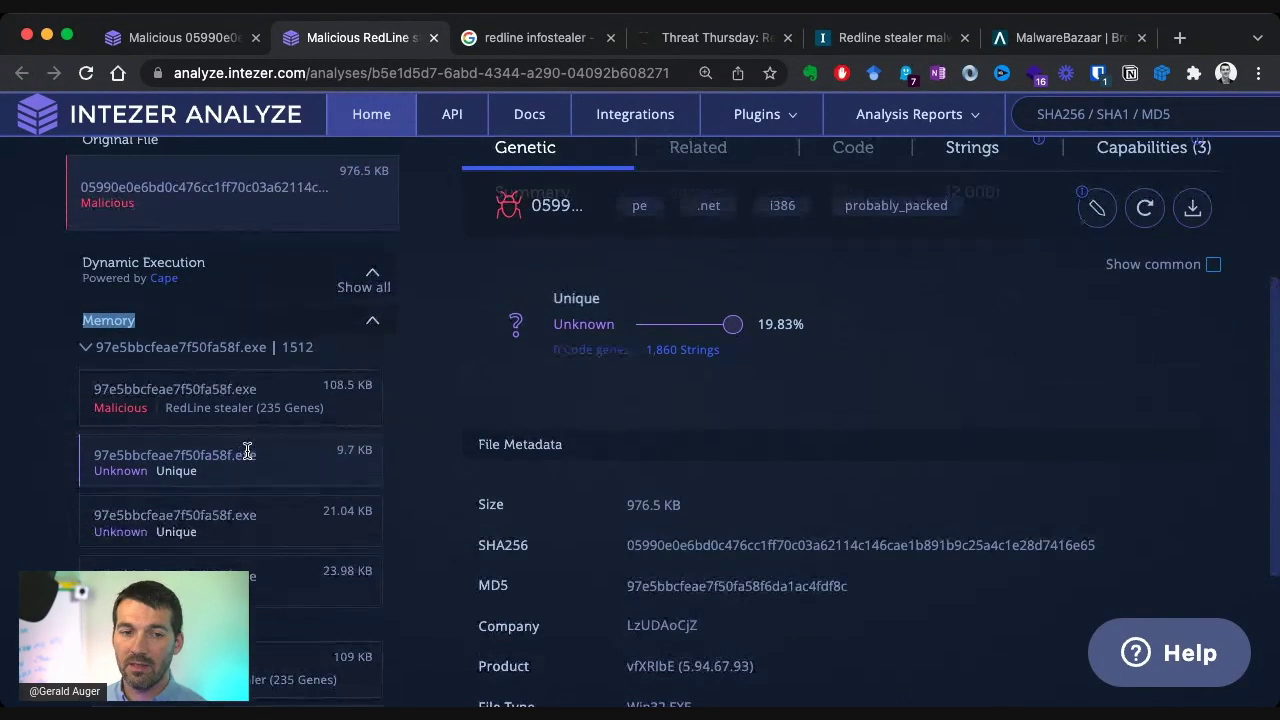
scroll(248, 451, "down", 1)
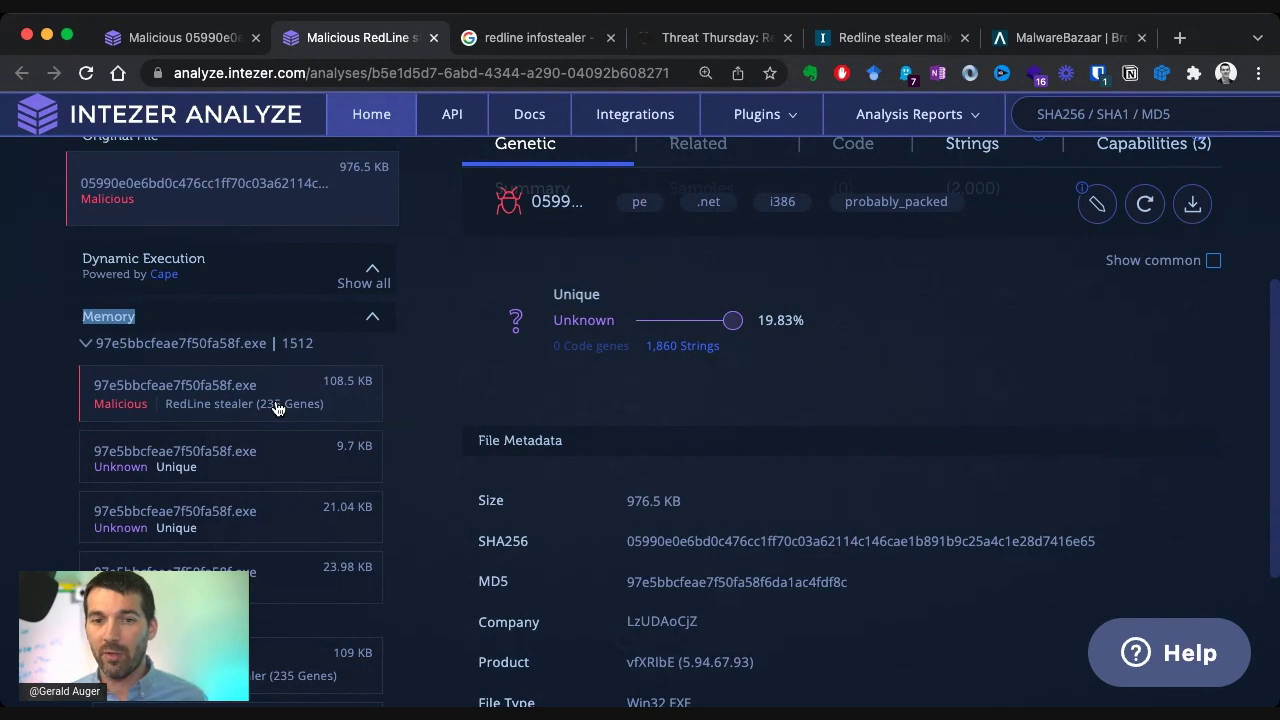
- Open the sample's TTPs and review the MITRE ATT&CK technique matrix and the list of detected techniques
scroll(525, 441, "up", 3)
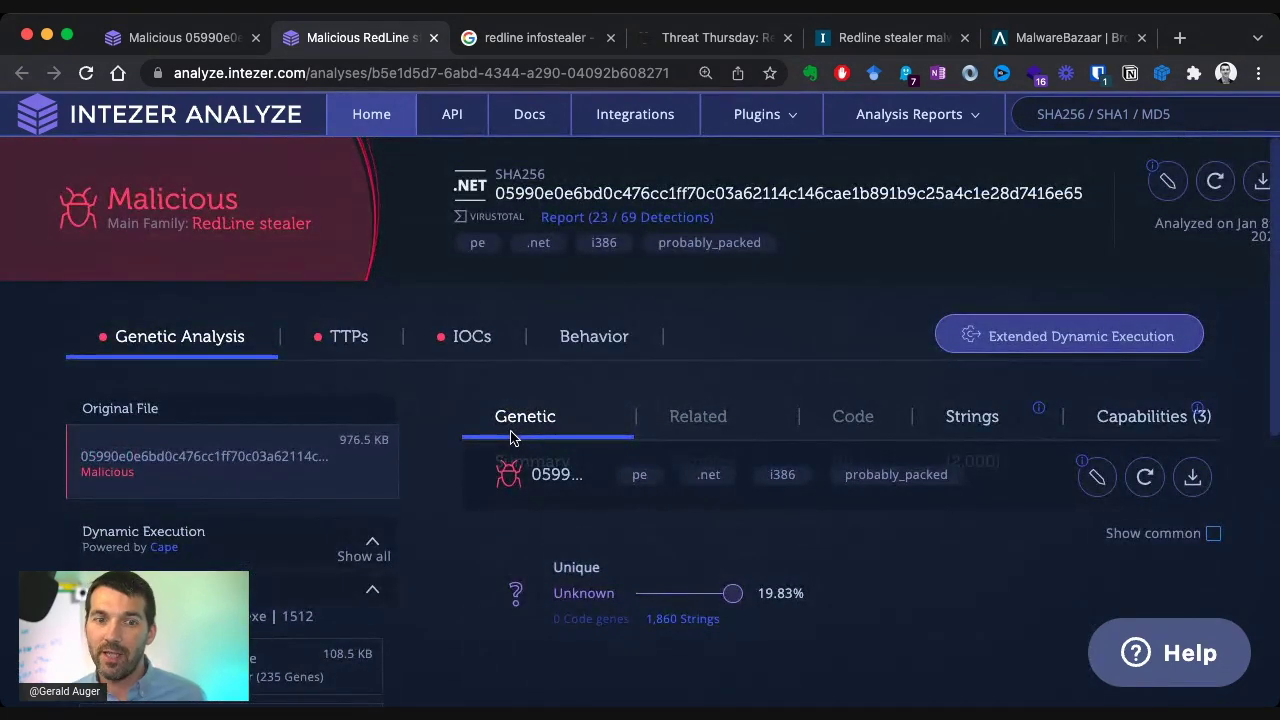
scroll(514, 428, "down", 1)
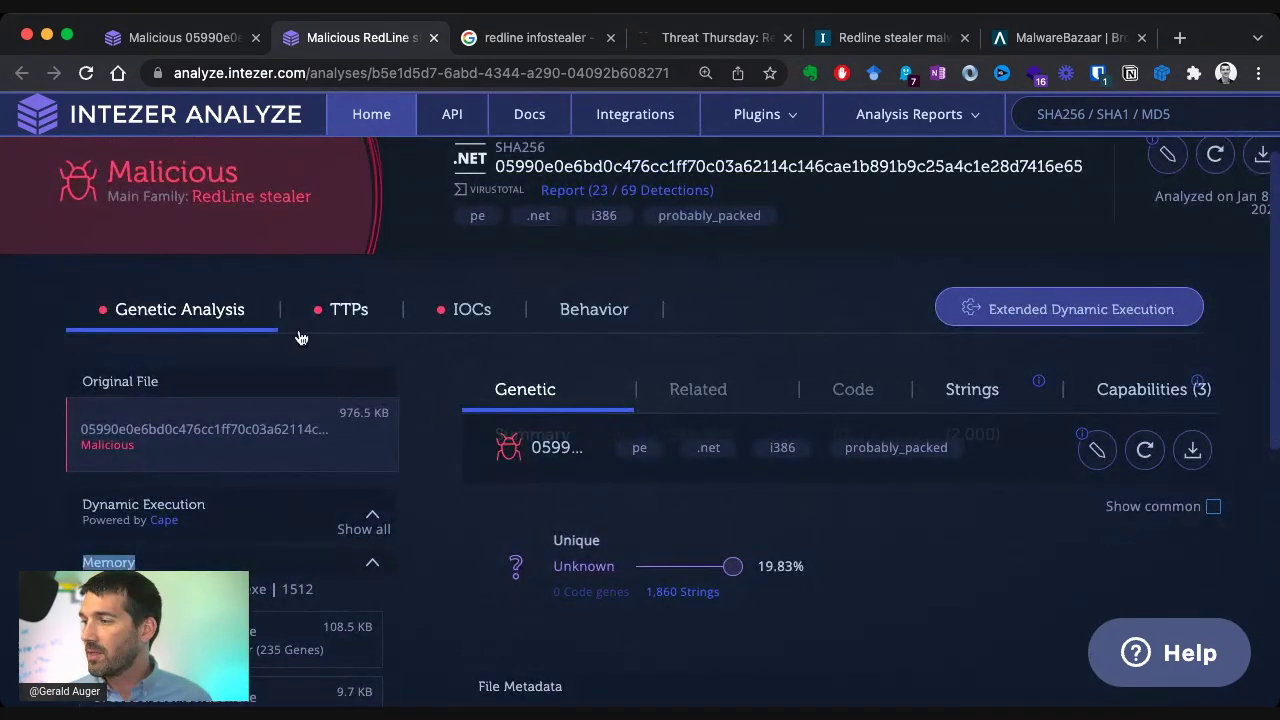
left_click(349, 312)
scroll(415, 395, "down", 2)
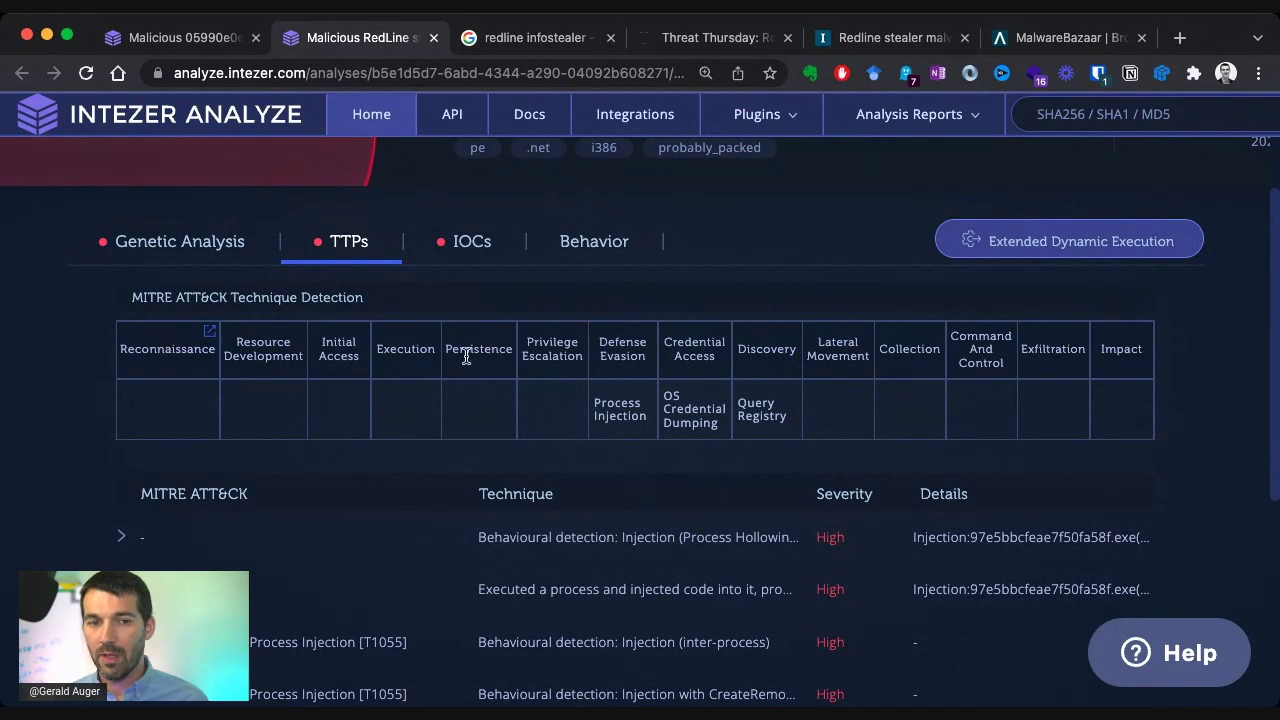
scroll(695, 422, "down", 2)
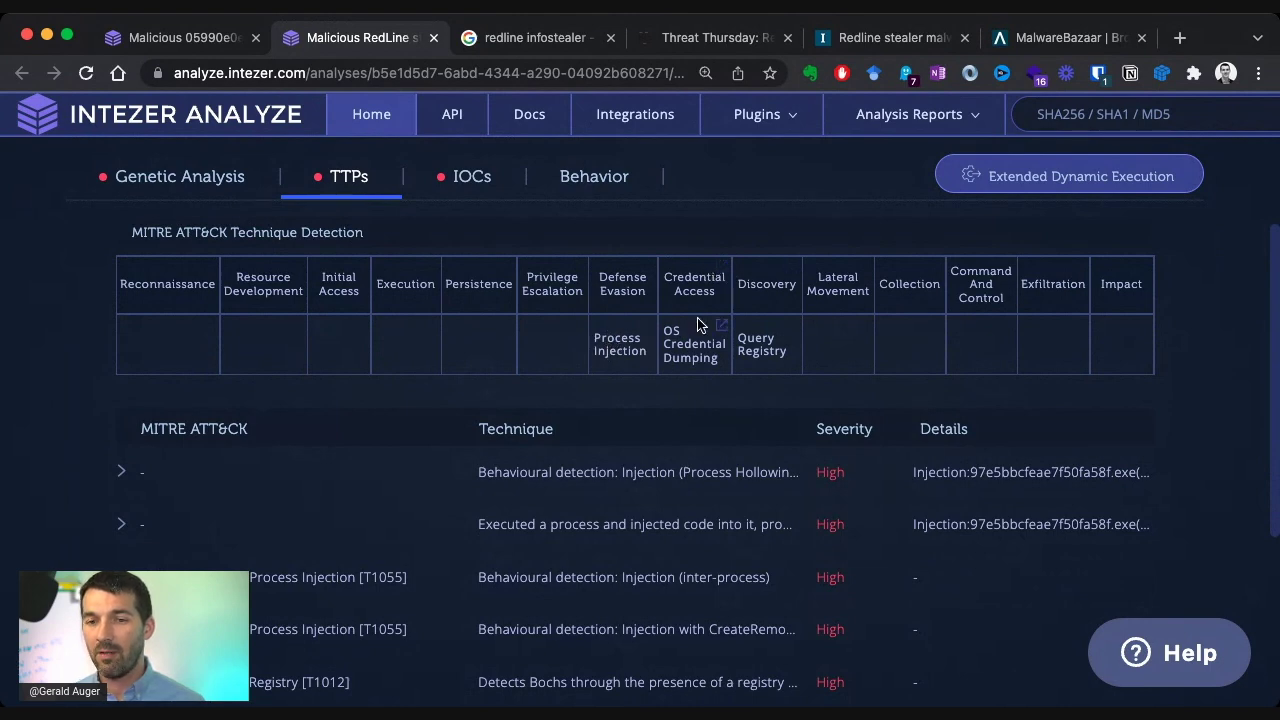
scroll(700, 330, "down", 2)
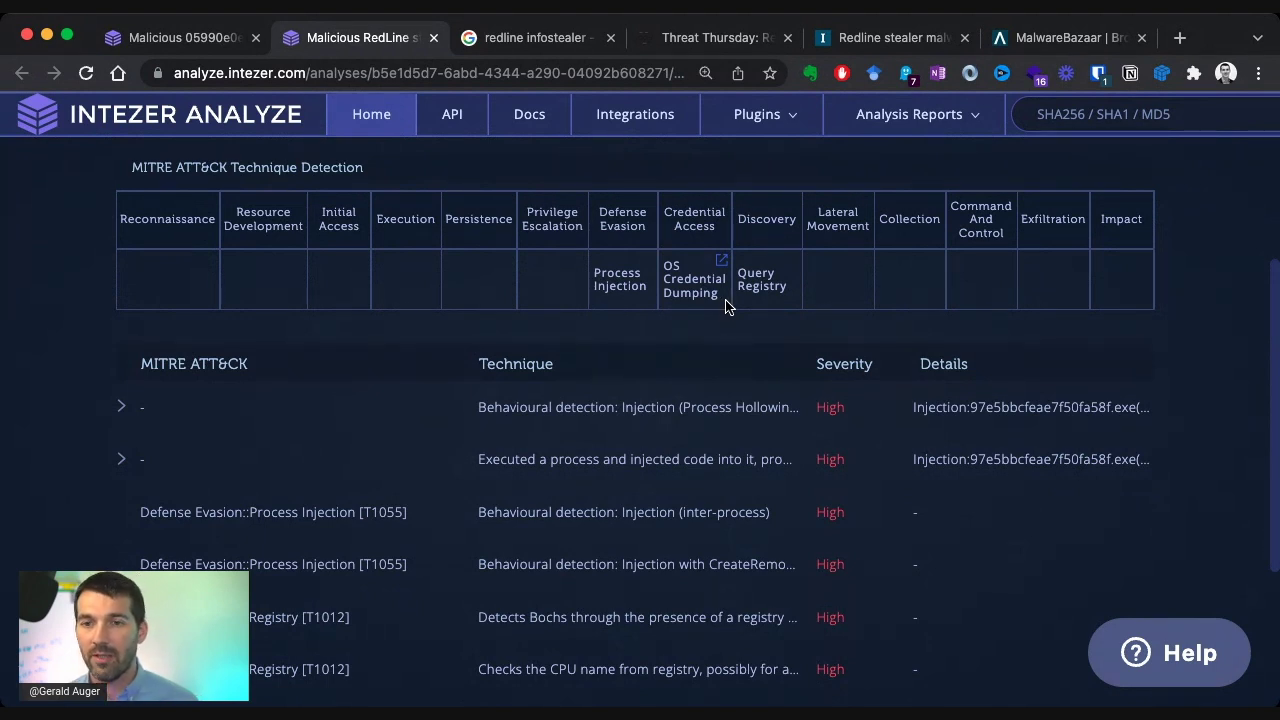
scroll(752, 316, "down", 2)
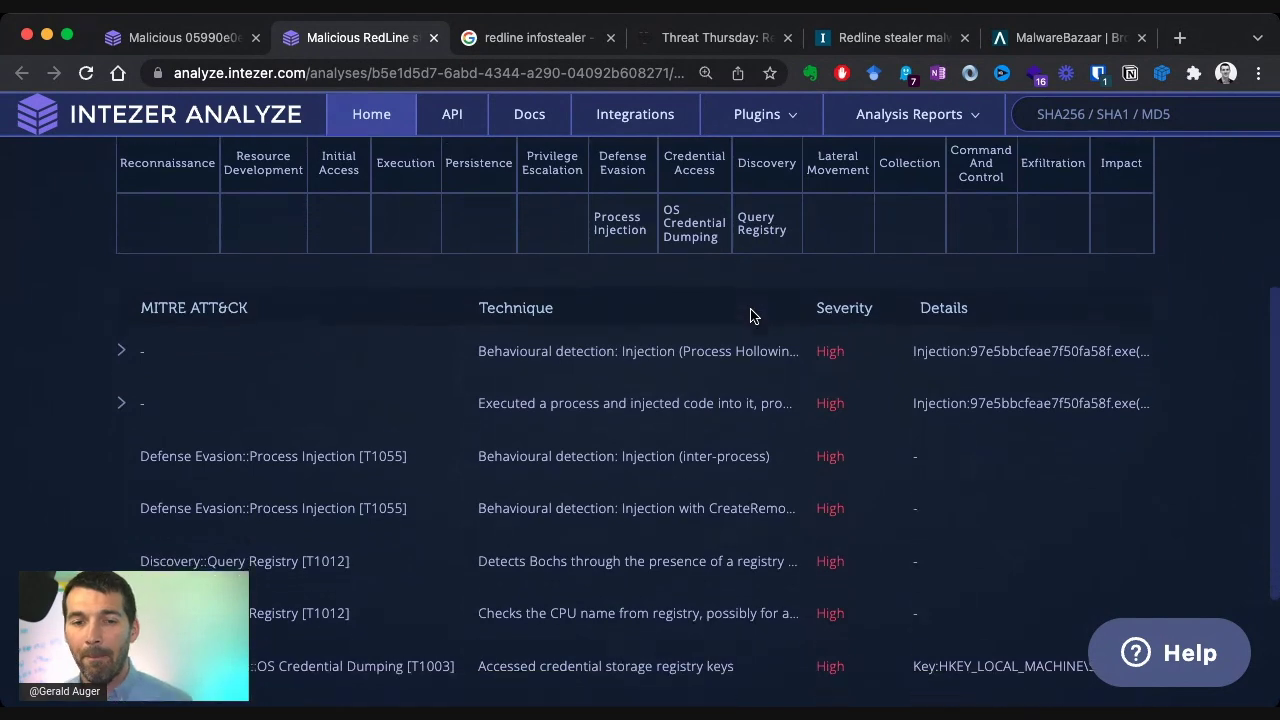
scroll(755, 316, "down", 2)
scroll(764, 323, "down", 1)
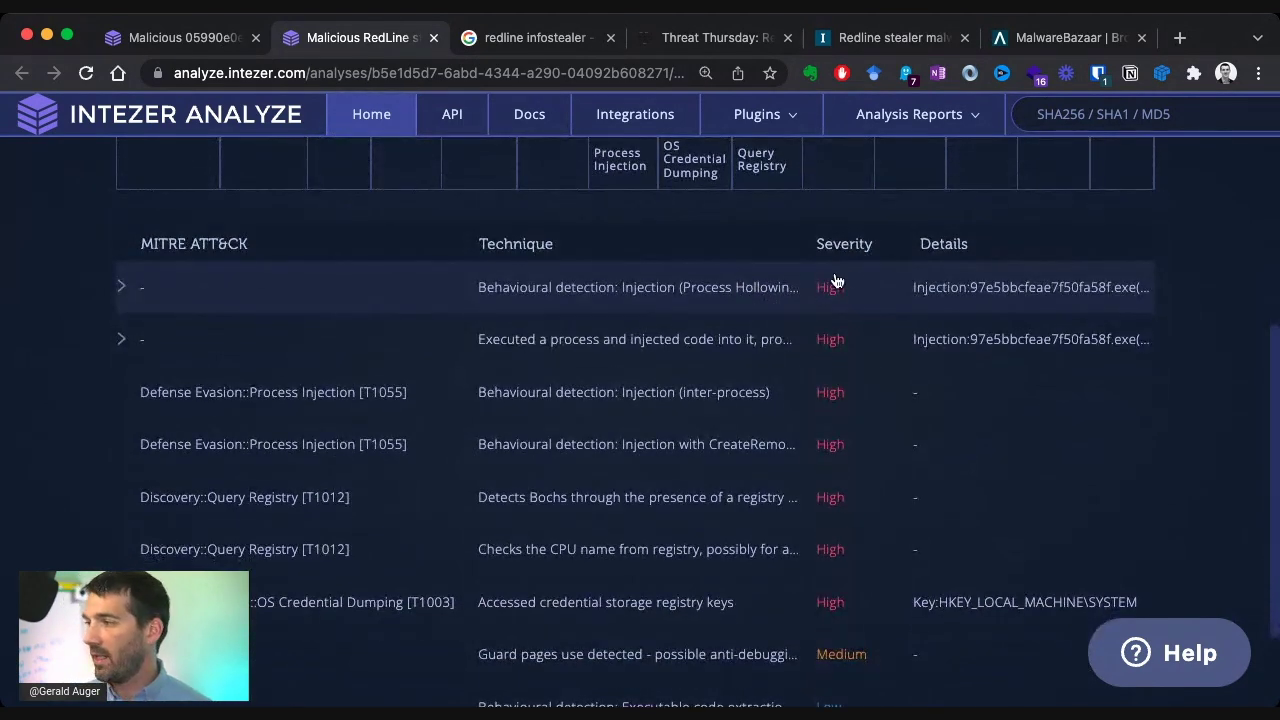
- Expand the process hollowing and injected-code detections to inspect the source and target processes of each injection
left_click(936, 297)
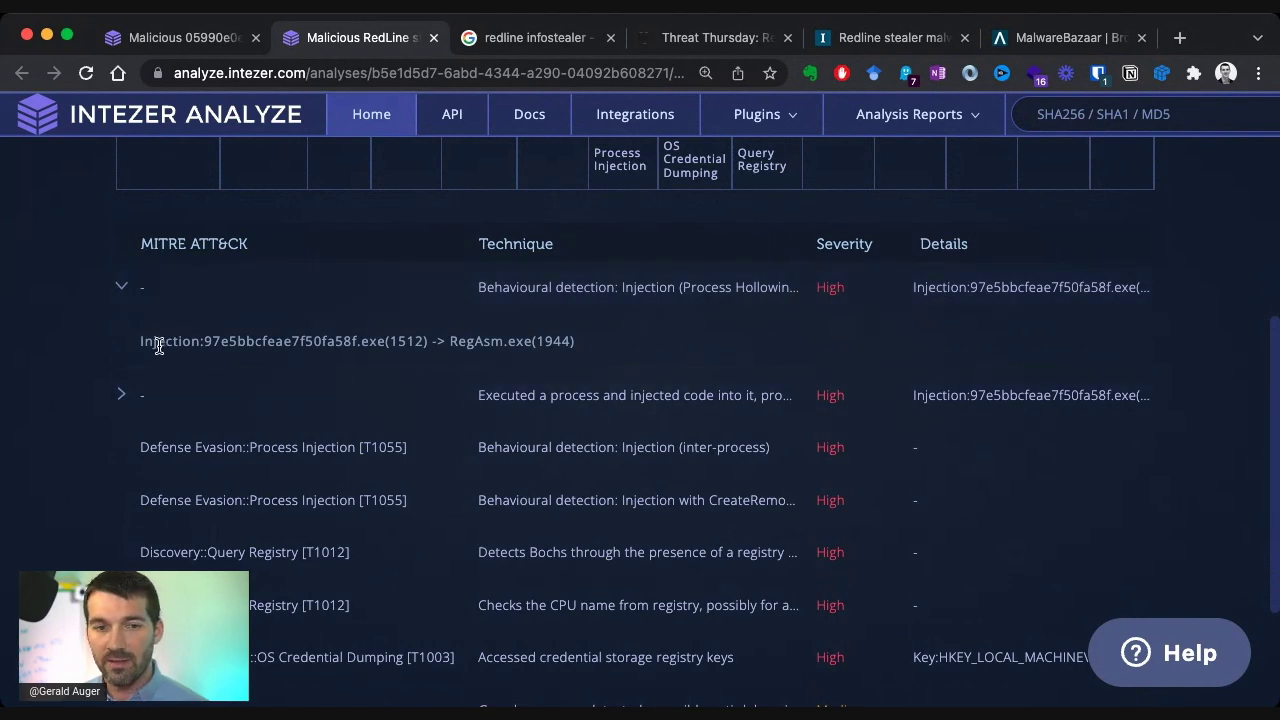
left_click_drag(459, 341, 524, 341)
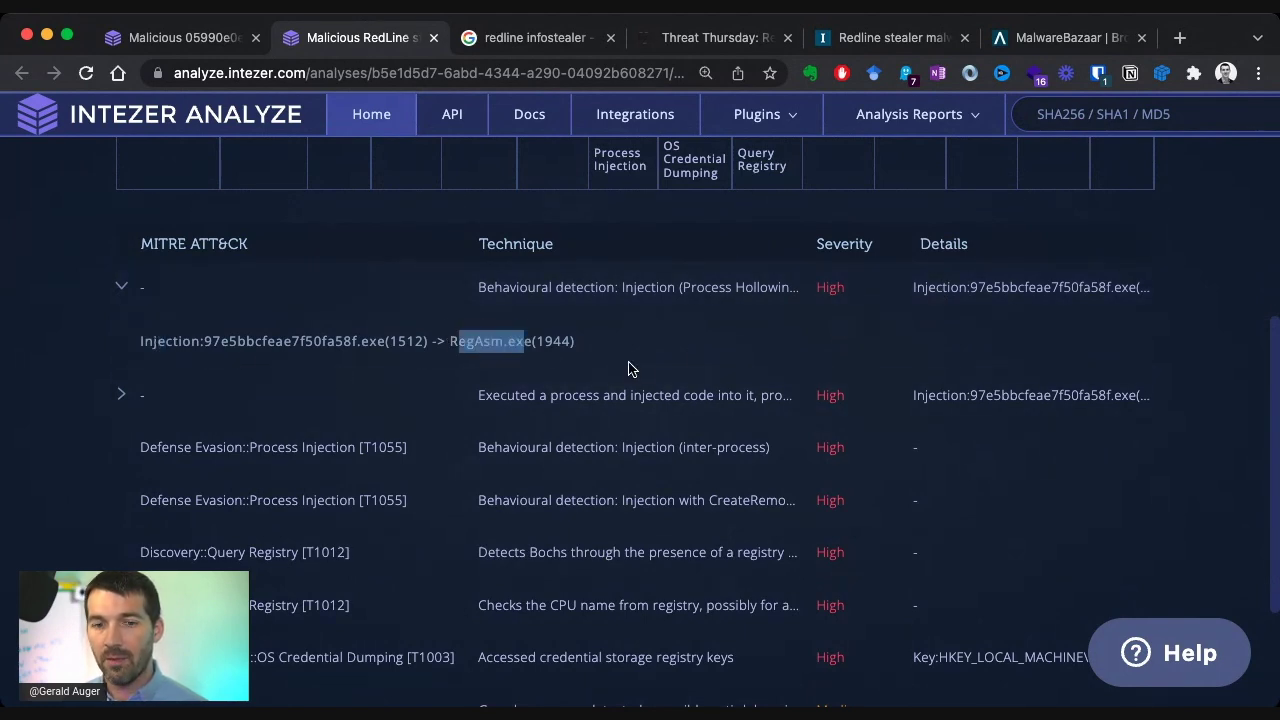
scroll(641, 366, "down", 1)
left_click(665, 328)
scroll(665, 328, "down", 2)
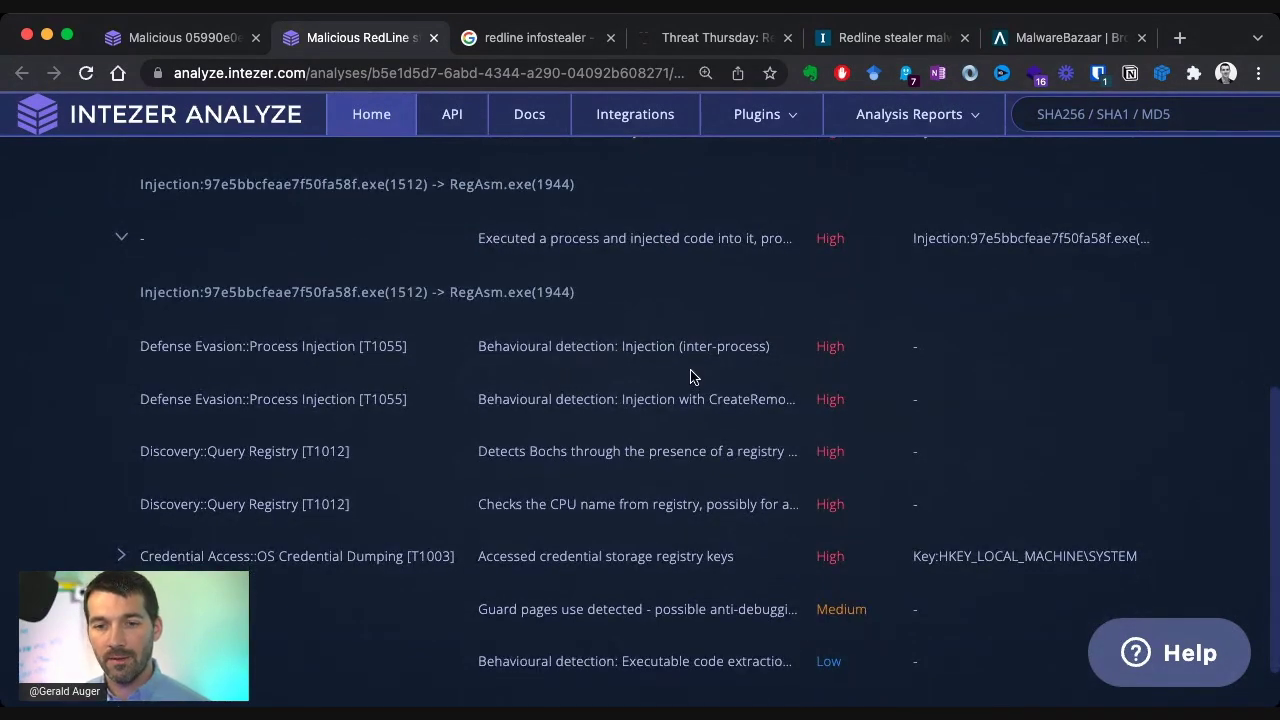
- Review the remaining techniques and expand the OS Credential Dumping [T1003] entry to show the accessed registry key
scroll(560, 368, "down", 1)
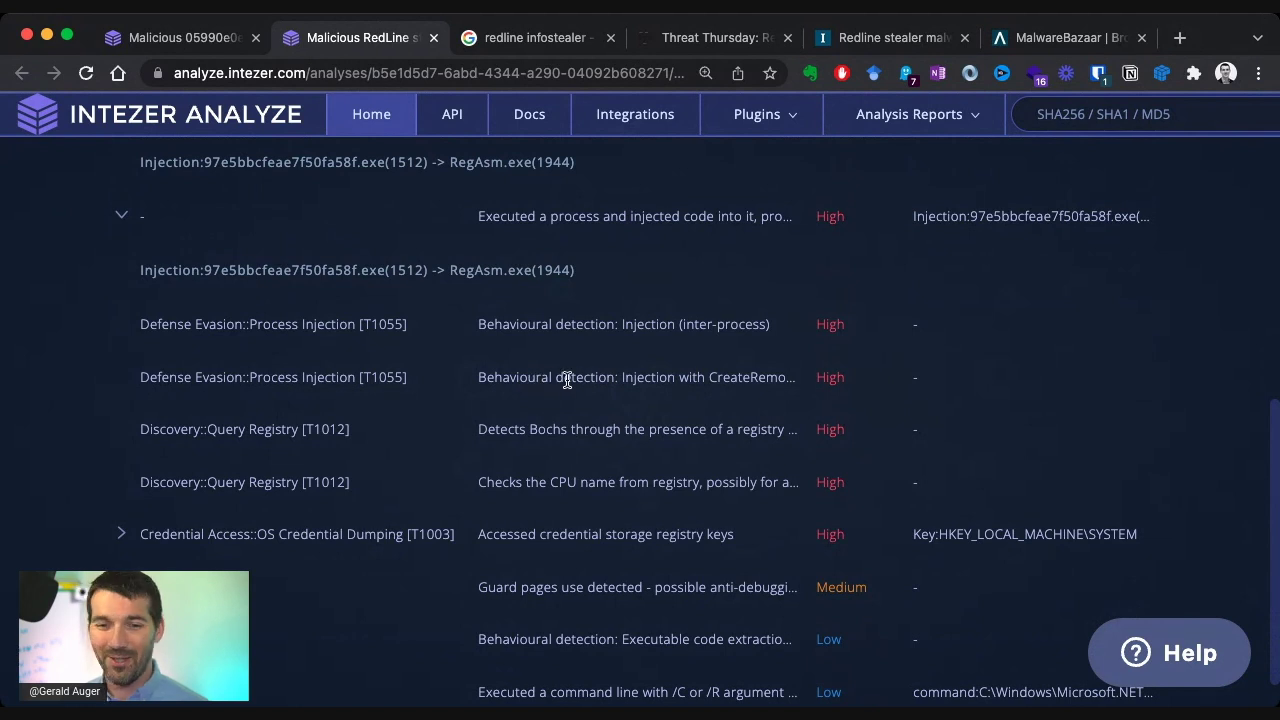
scroll(886, 403, "down", 2)
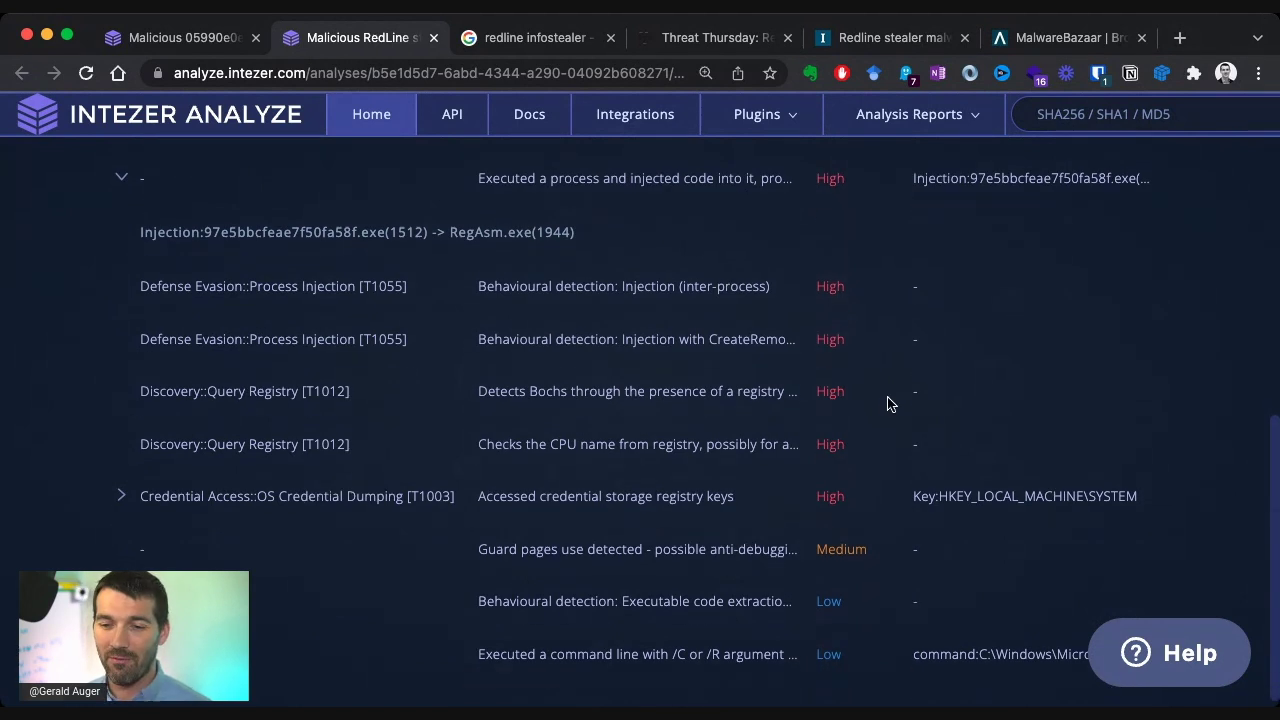
left_click(624, 500)
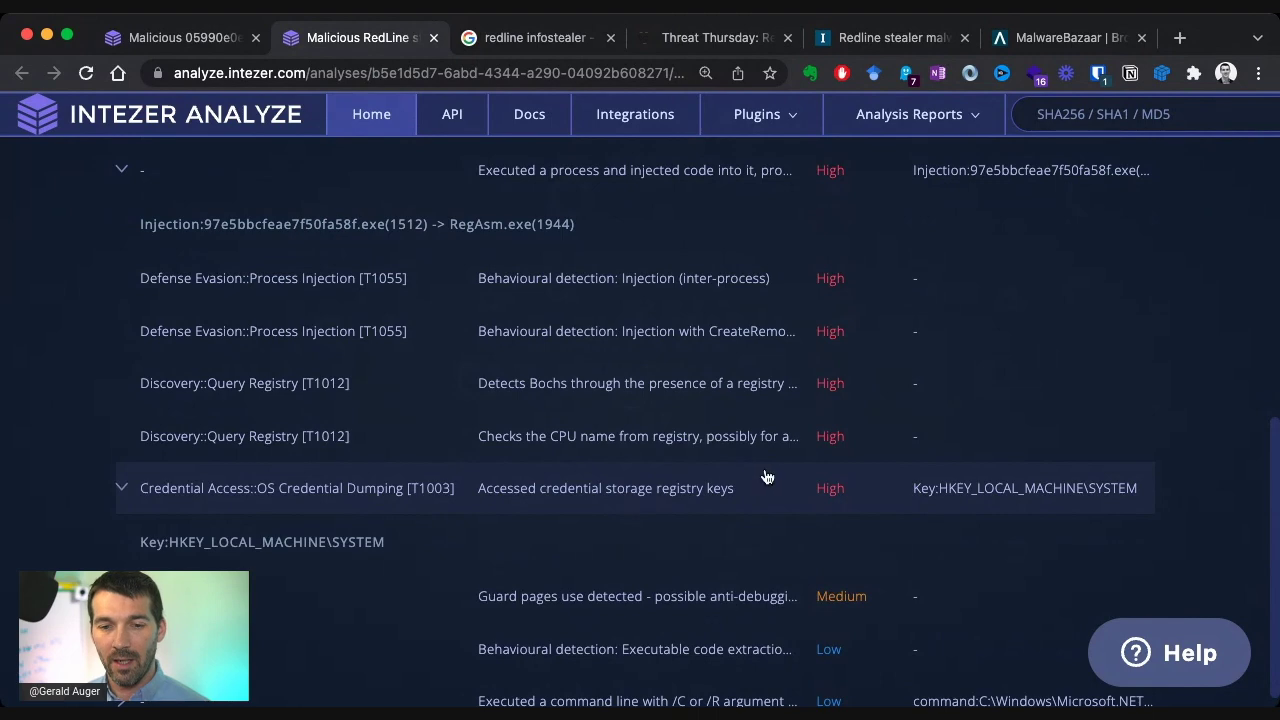
- Examine the registry key accessed under OS Credential Dumping [T1003] and the medium-severity guard pages anti-debugging detection
scroll(766, 477, "down", 1)
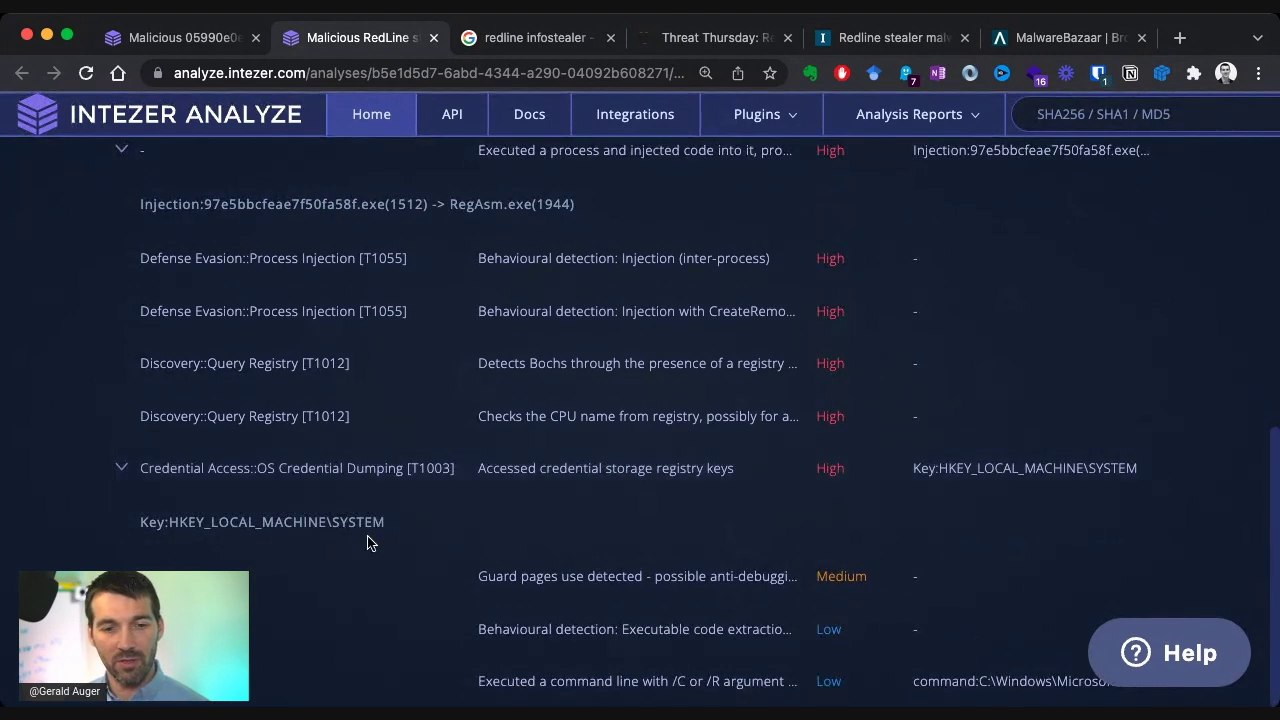
left_click_drag(384, 524, 124, 518)
left_click(471, 525)
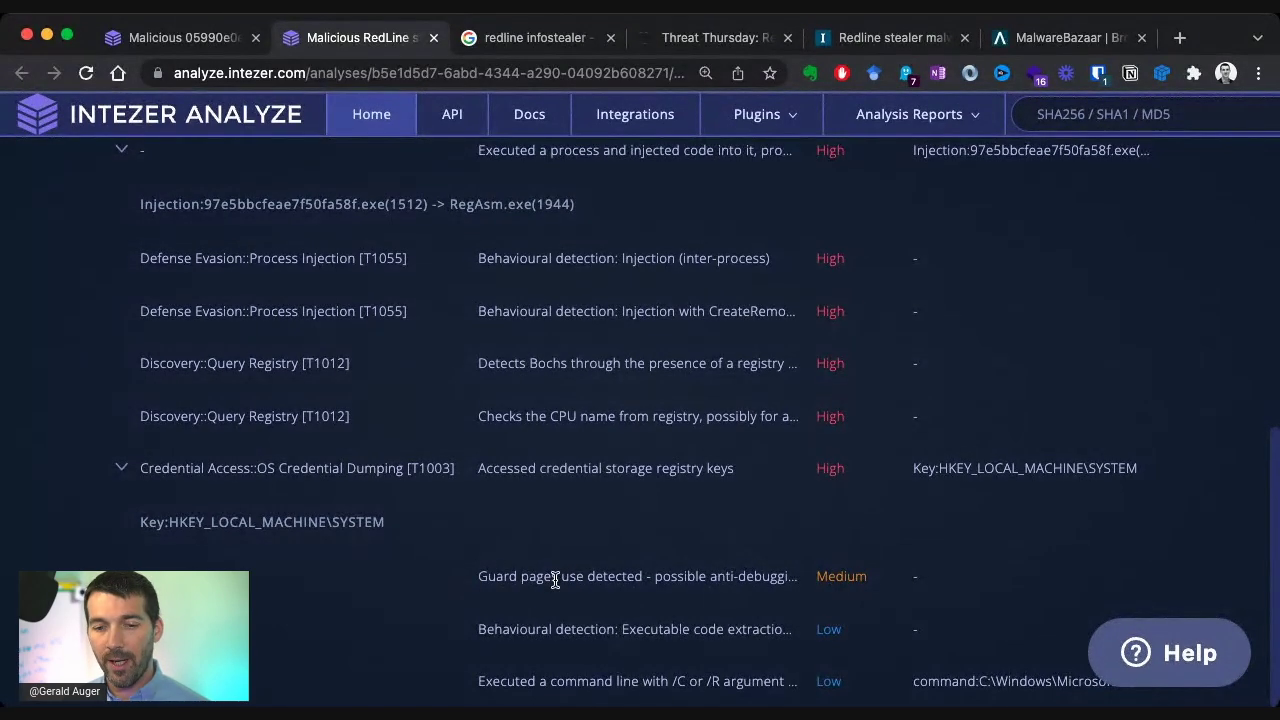
left_click_drag(478, 576, 800, 608)
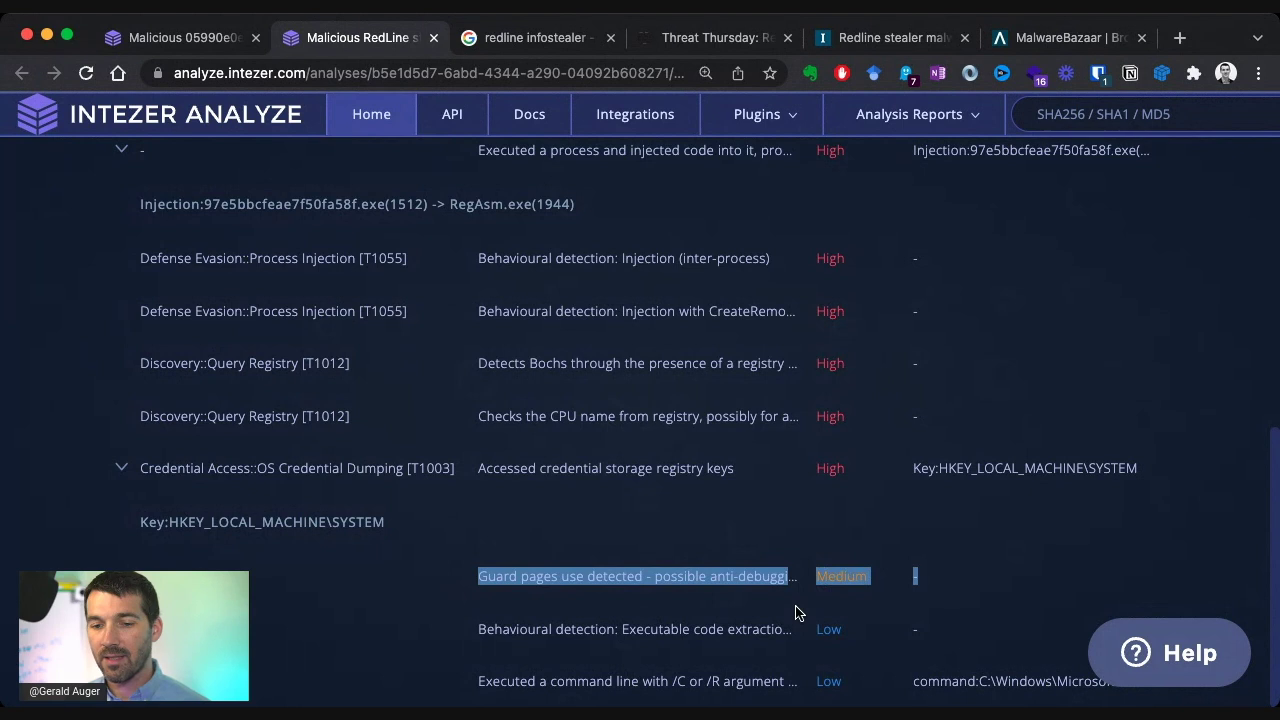
left_click(760, 566)
left_click_drag(634, 565, 650, 569)
left_click(649, 569)
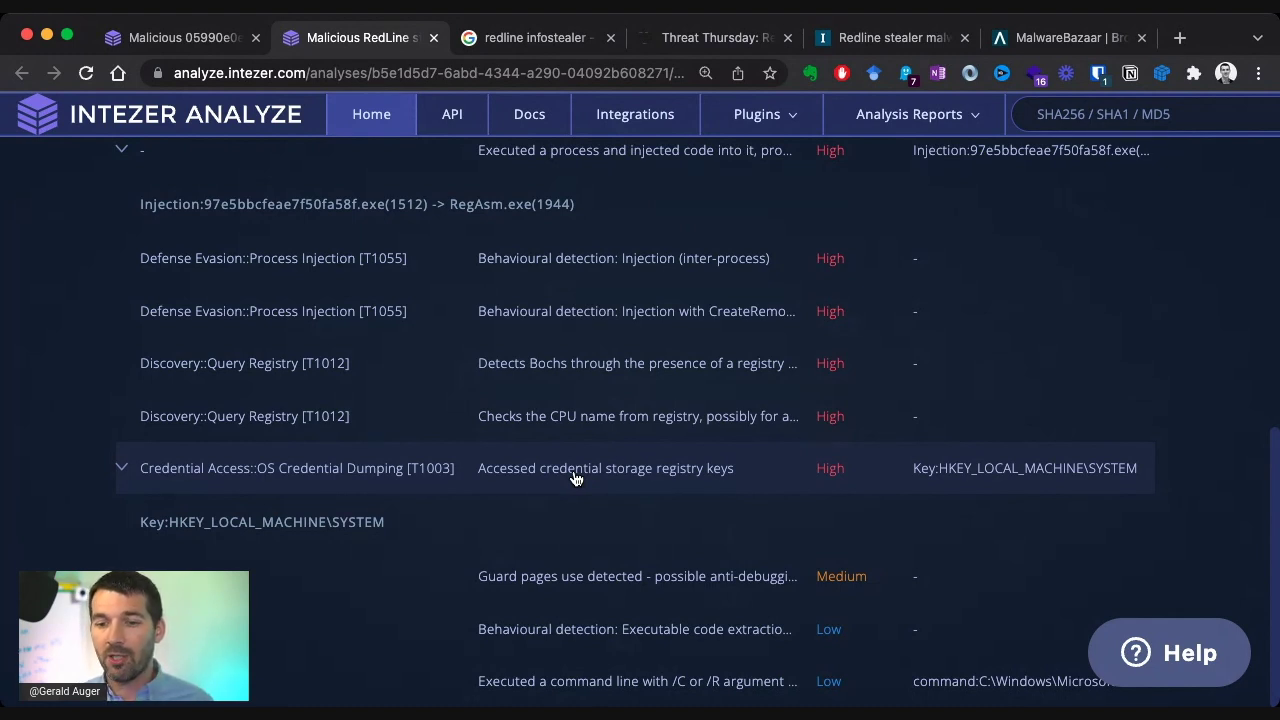
- Open the sample's IOCs and copy the IP address listed under Network IOCs
scroll(740, 422, "up", 10)
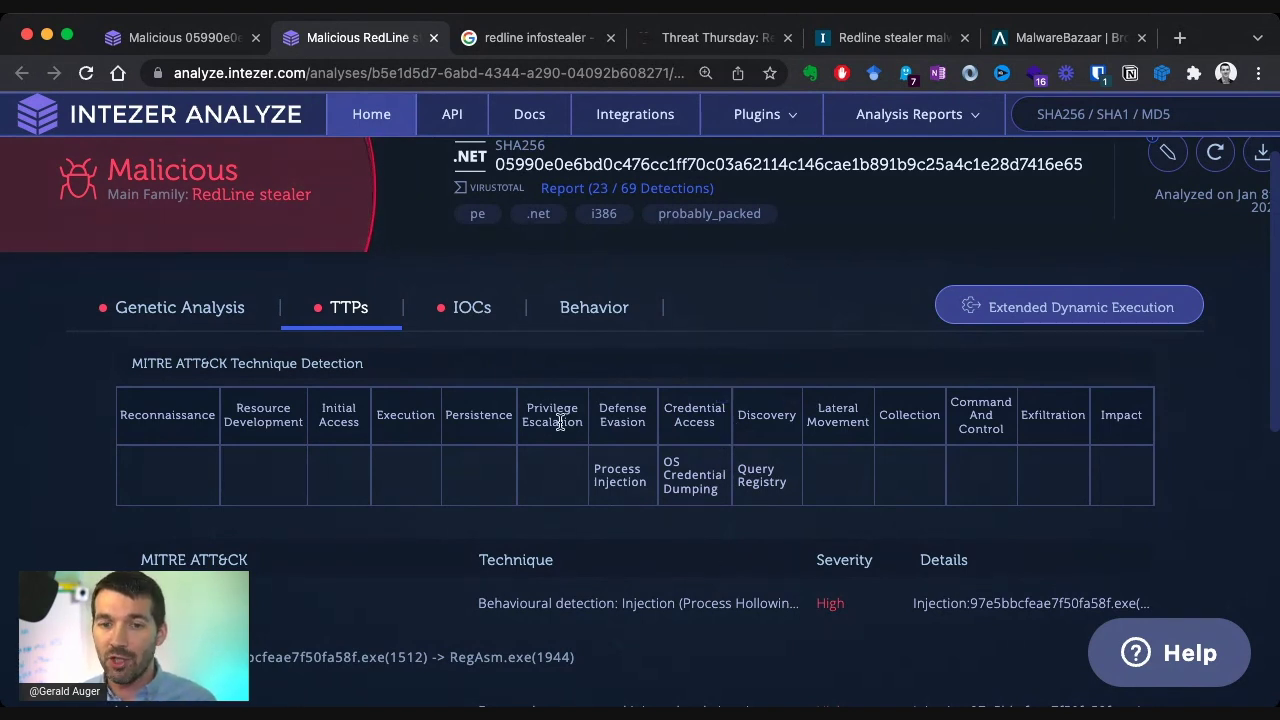
left_click(485, 312)
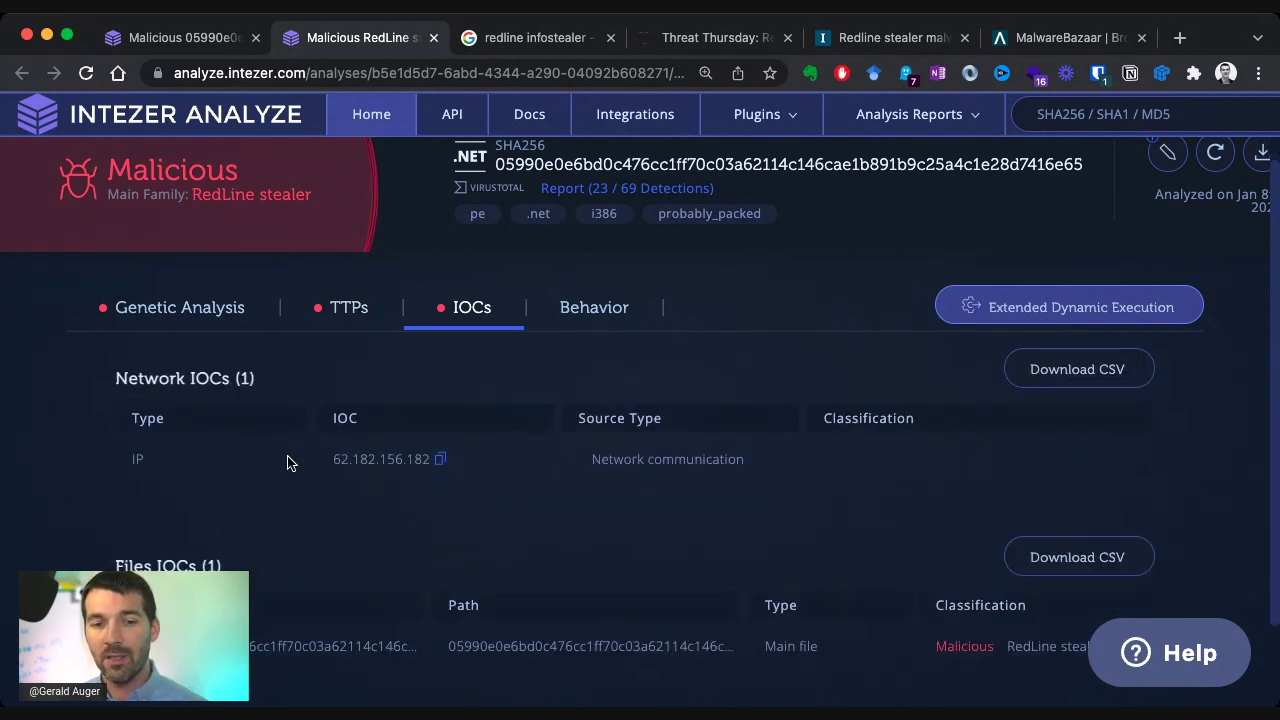
left_click_drag(324, 463, 418, 461)
left_click(414, 507)
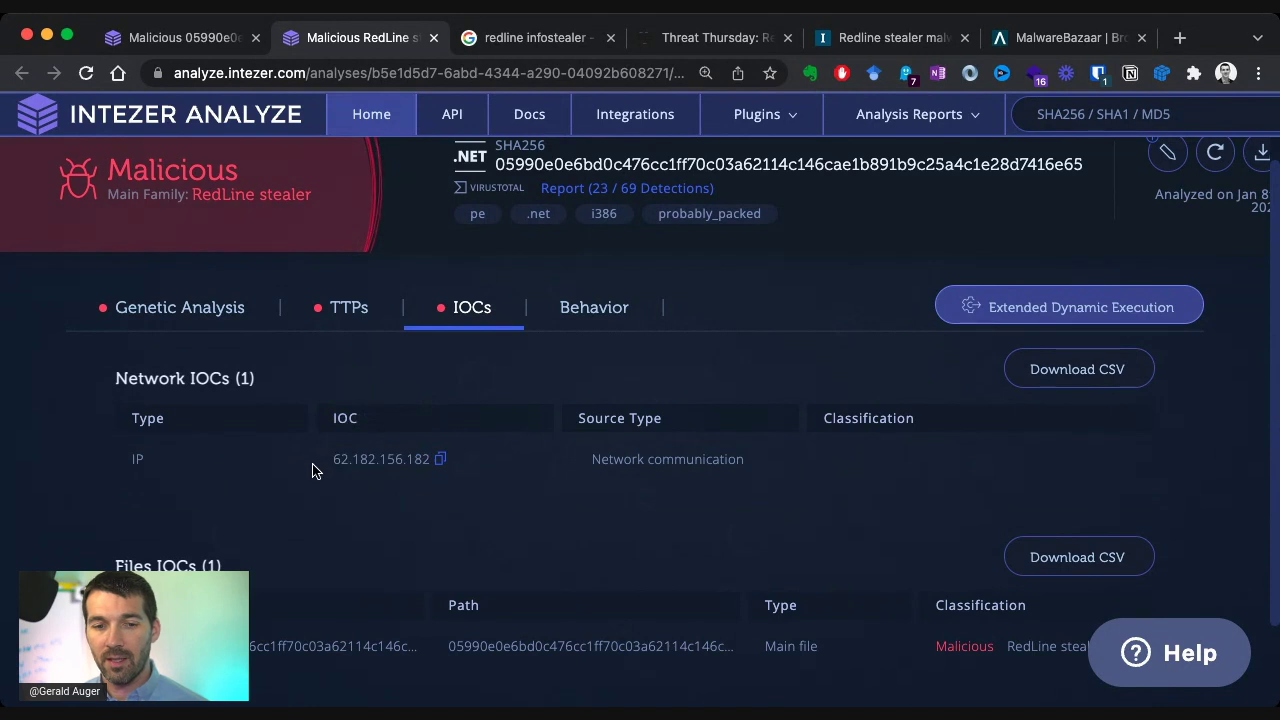
double_click(393, 458)
left_click(430, 483)
left_click(440, 459)
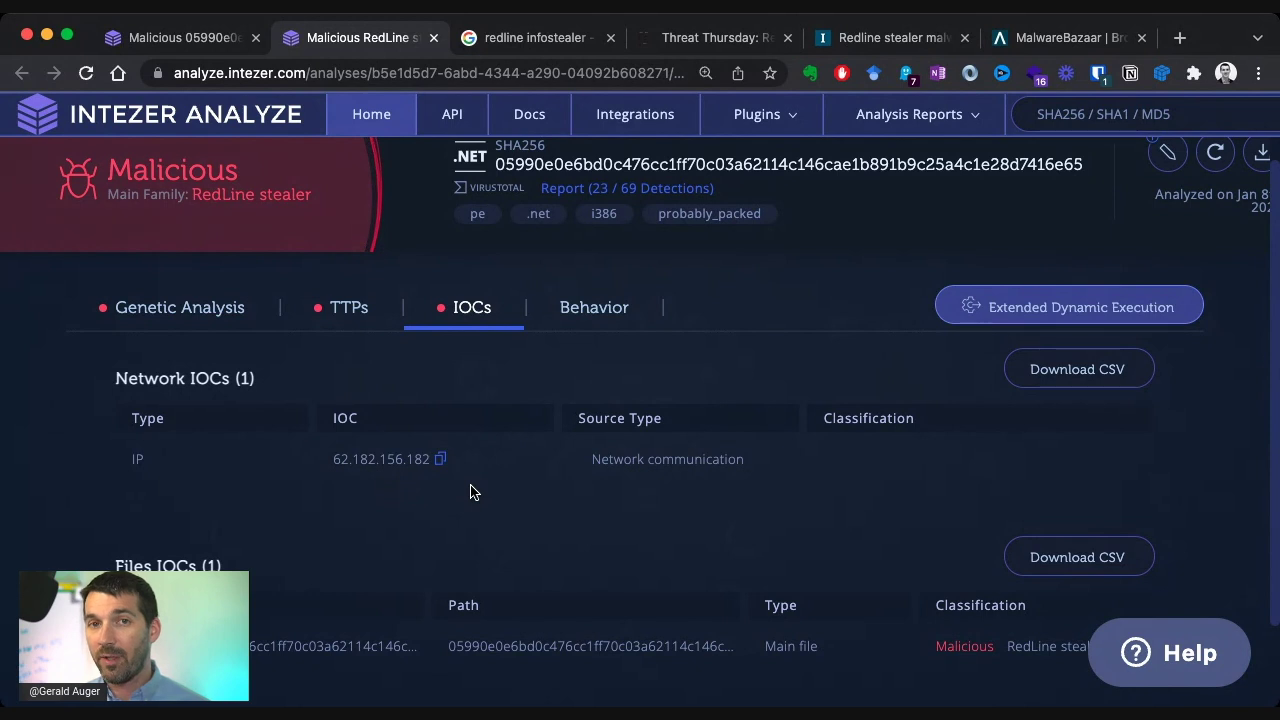
- Review the Files IOCs entry's path and classification, along with the CSV export options for network and file IOCs
scroll(506, 482, "down", 2)
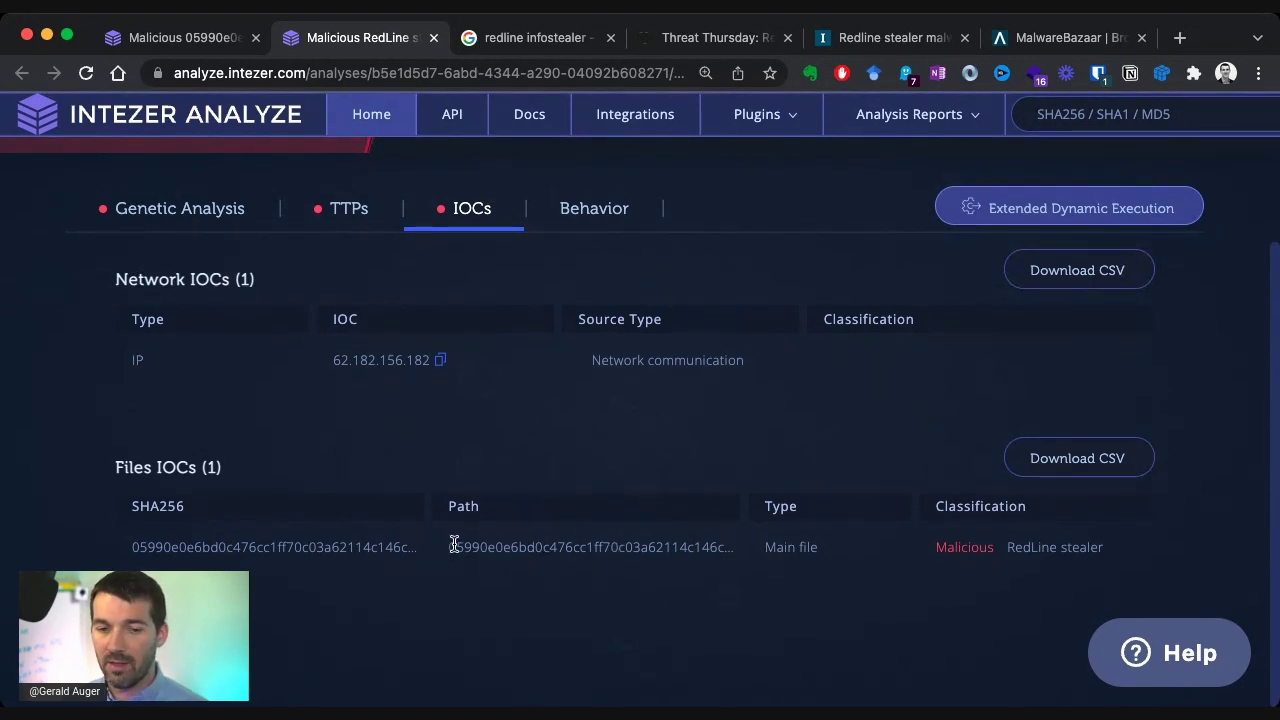
left_click_drag(449, 543, 709, 549)
left_click(718, 548)
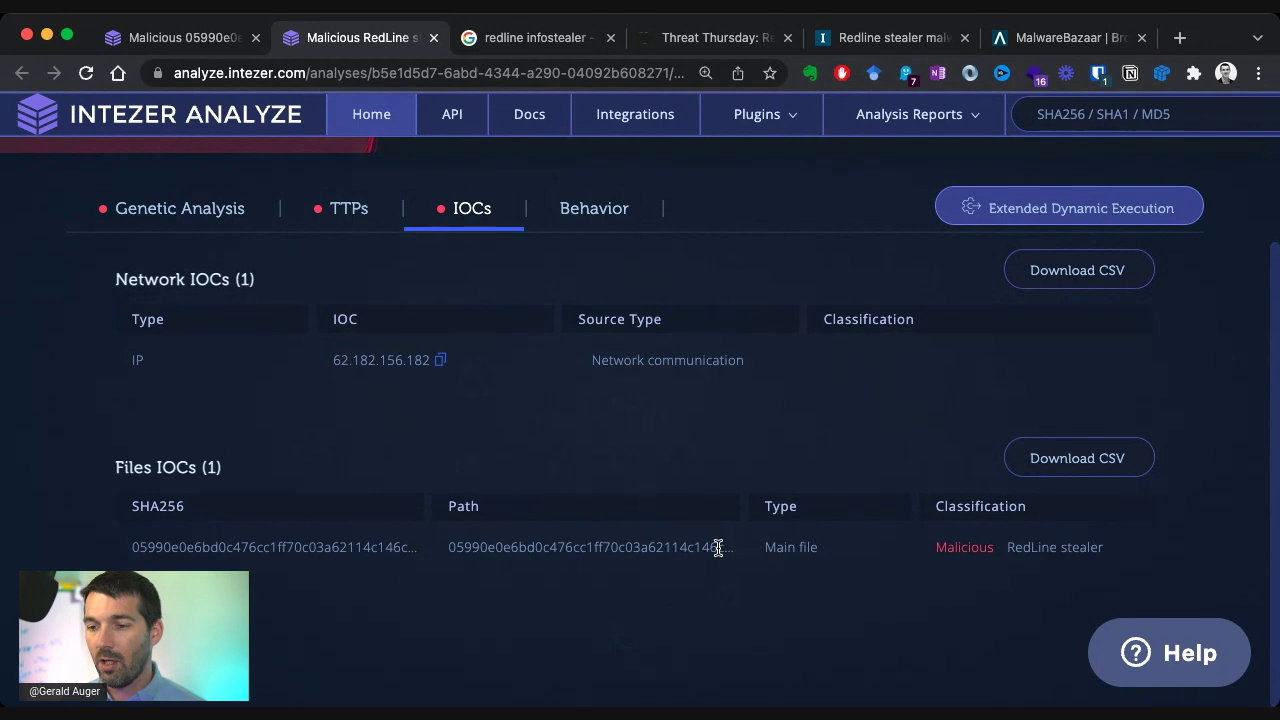
scroll(718, 548, "up", 2)
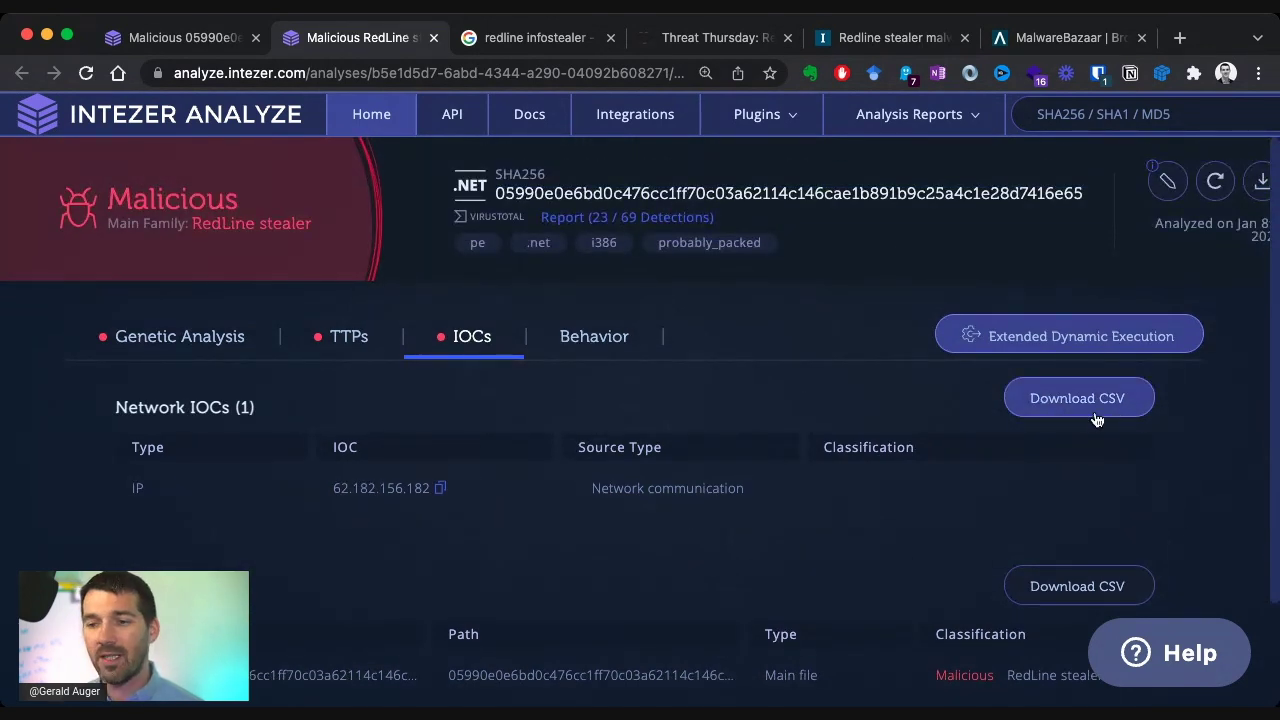
scroll(1090, 420, "down", 1)
scroll(1086, 423, "up", 1)
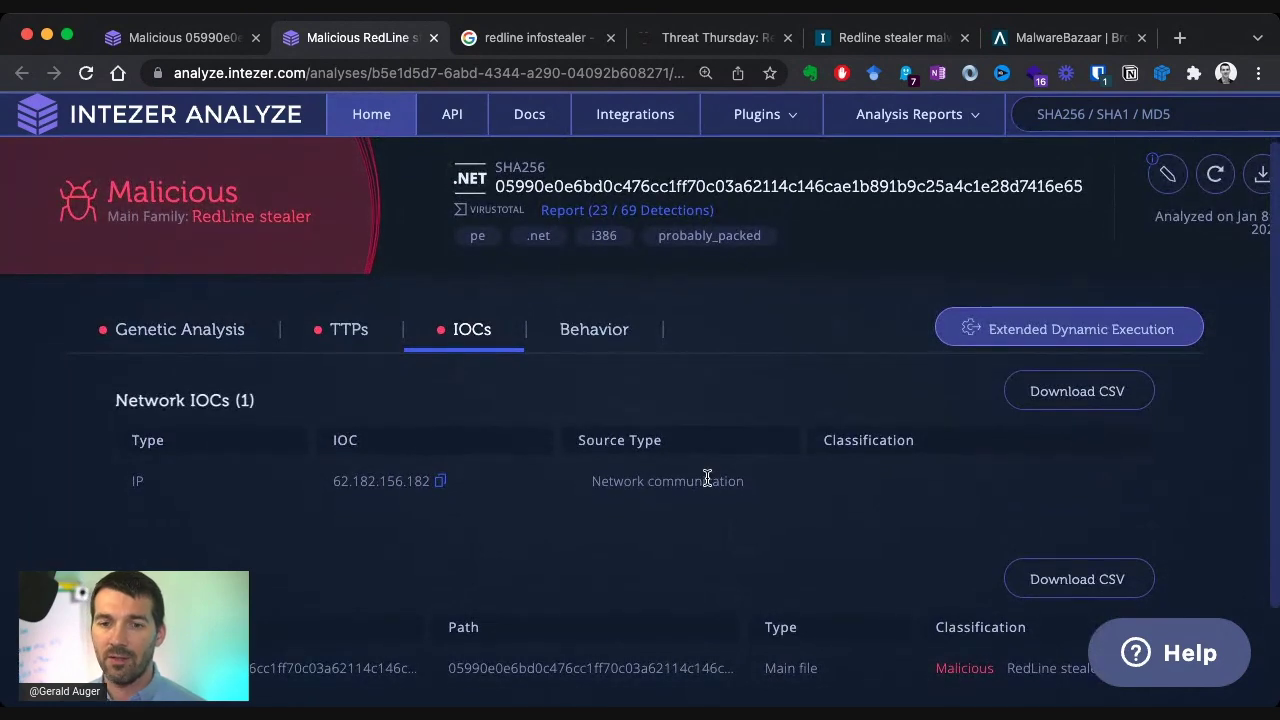
scroll(655, 443, "down", 1)
scroll(650, 445, "up", 1)
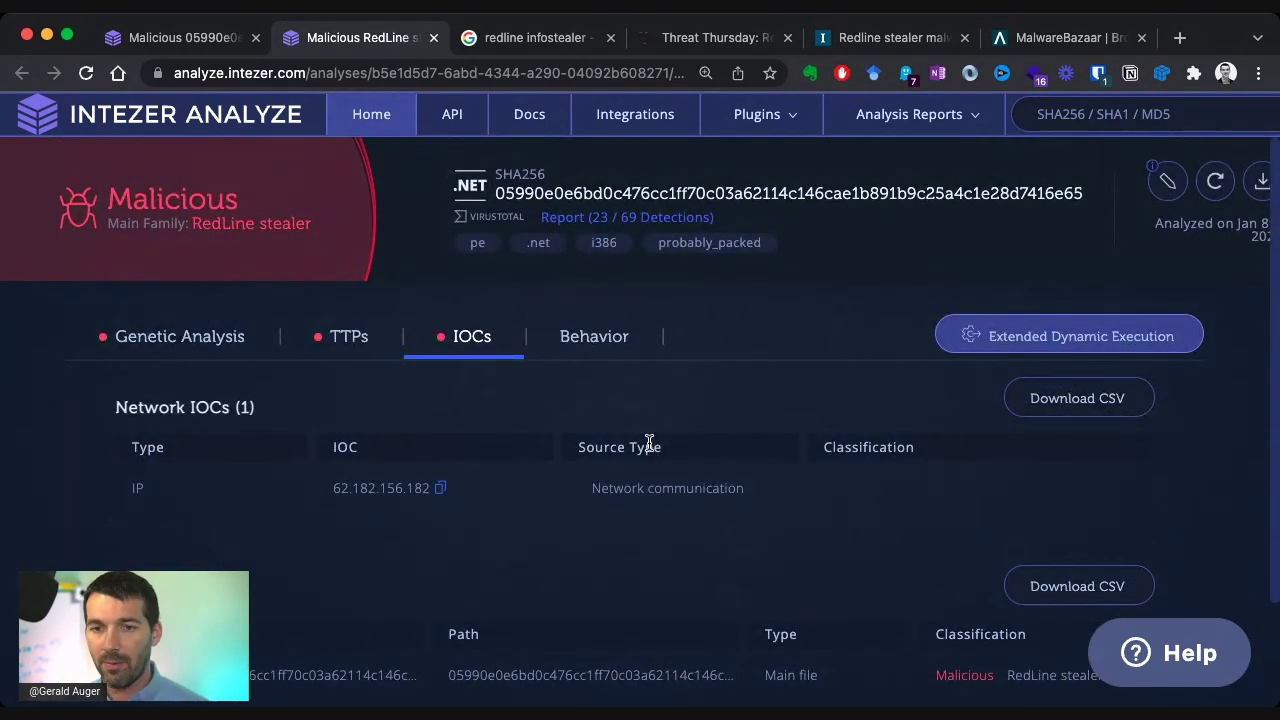
- Open the sample's Behavior report and review its screenshots, process tree, network activity and file activity
left_click(590, 343)
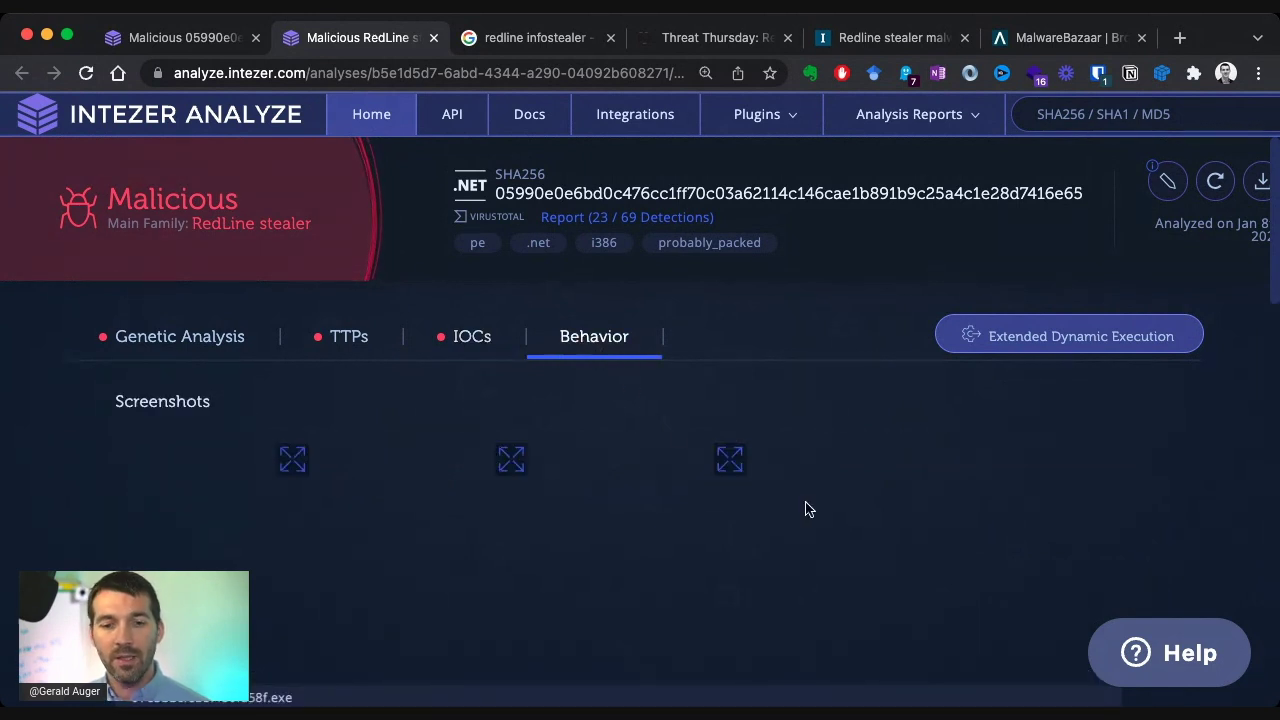
scroll(808, 510, "down", 2)
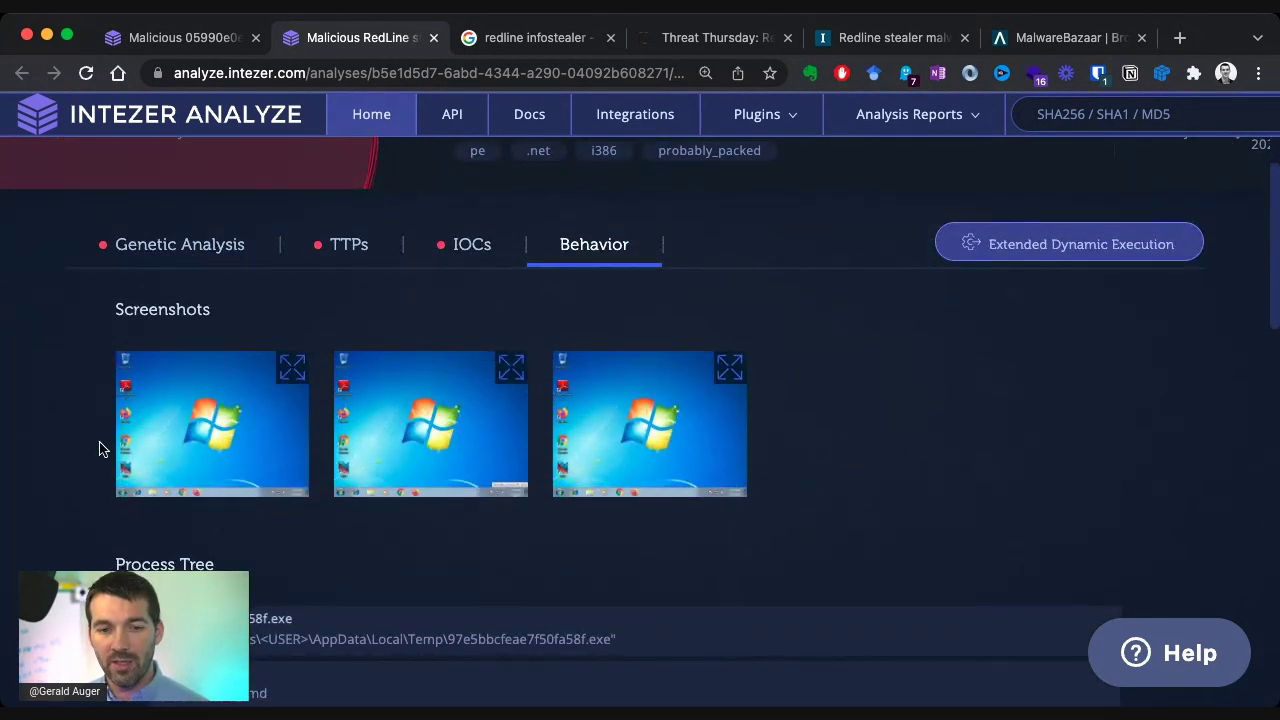
scroll(603, 449, "down", 1)
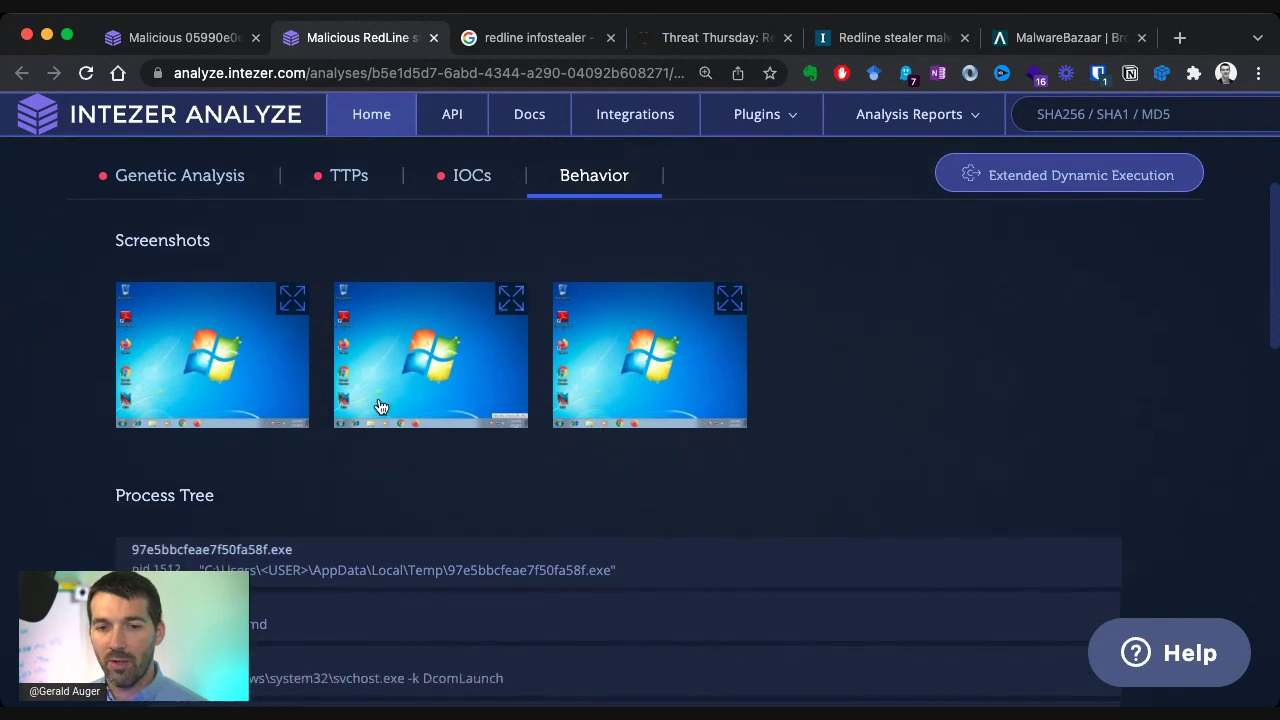
scroll(560, 392, "down", 3)
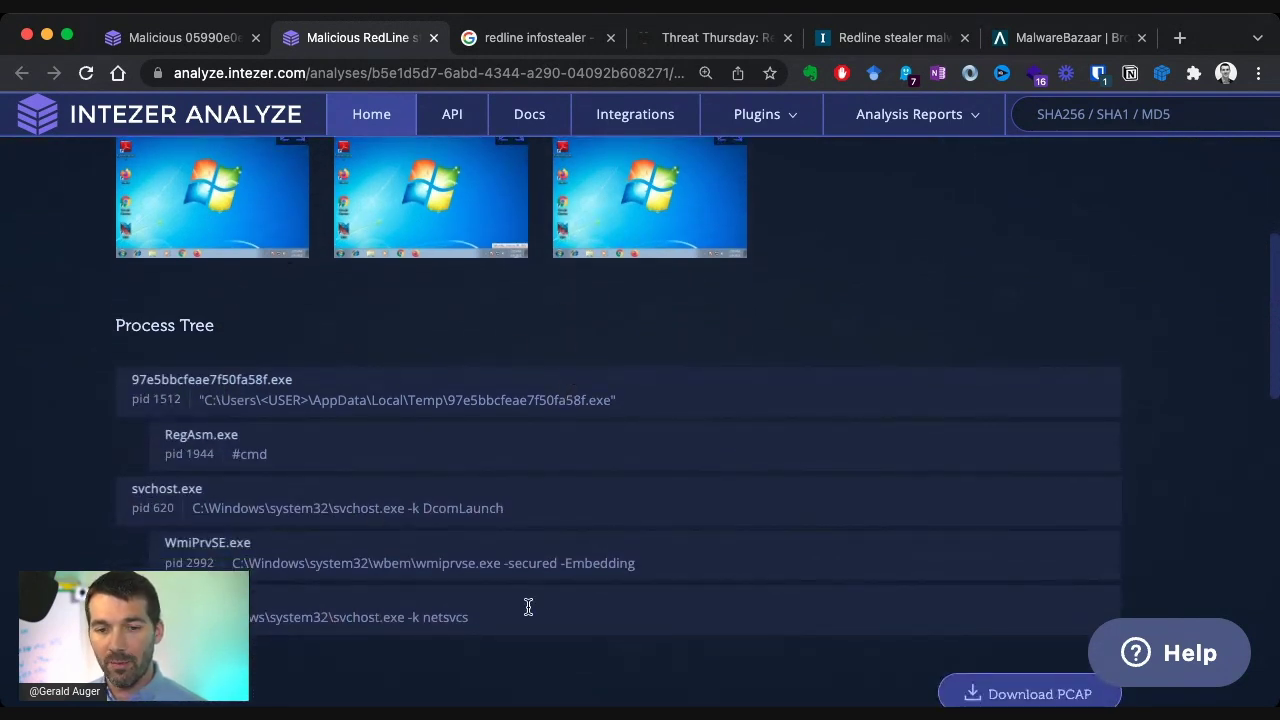
scroll(536, 604, "down", 7)
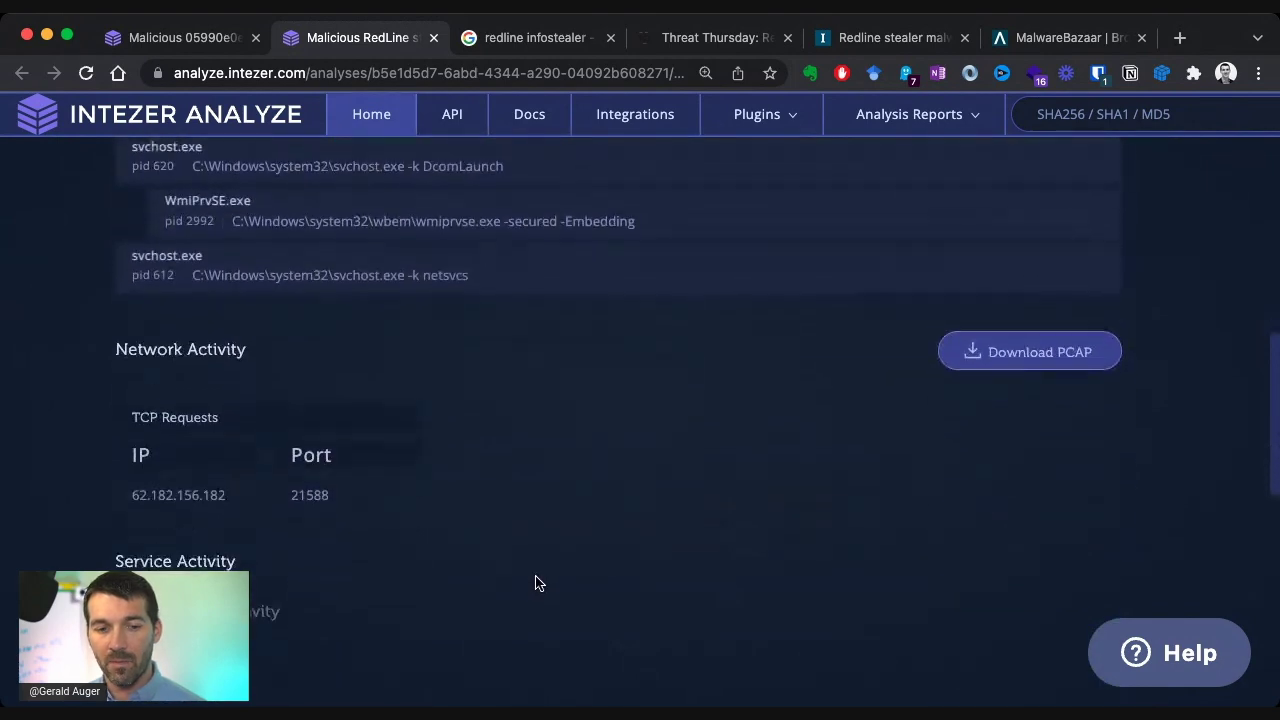
scroll(545, 570, "down", 6)
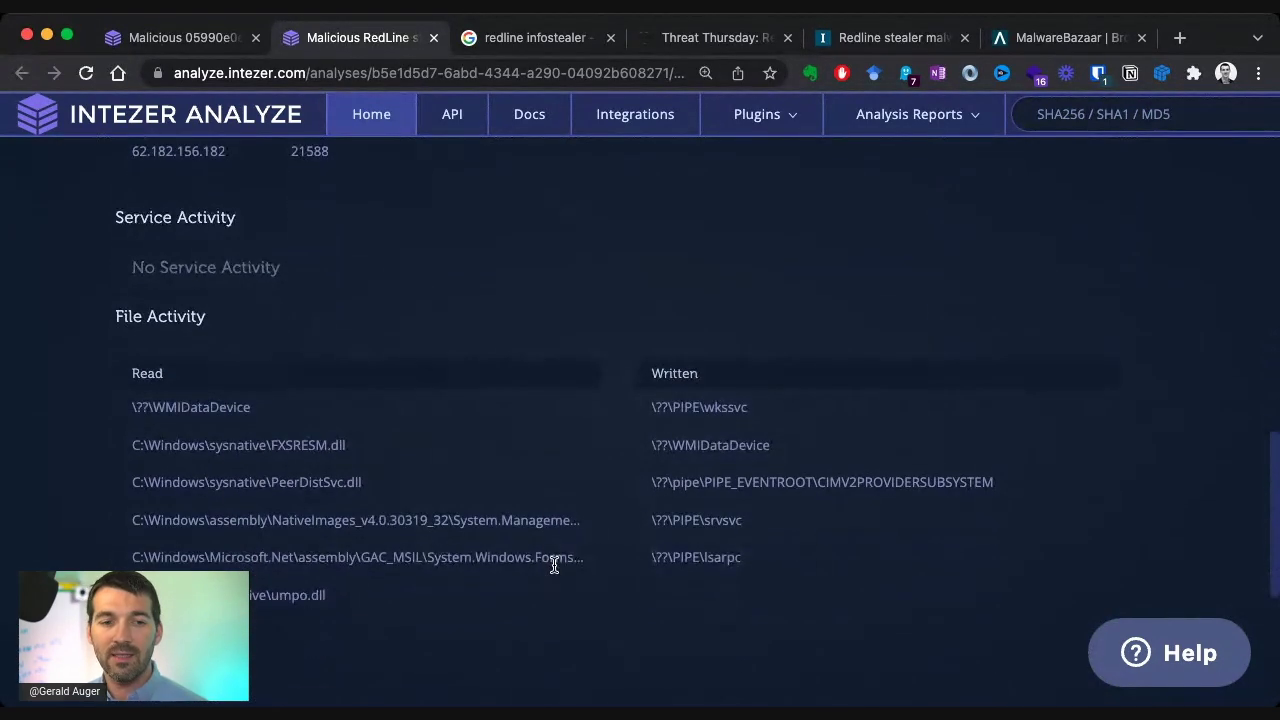
scroll(557, 571, "down", 1)
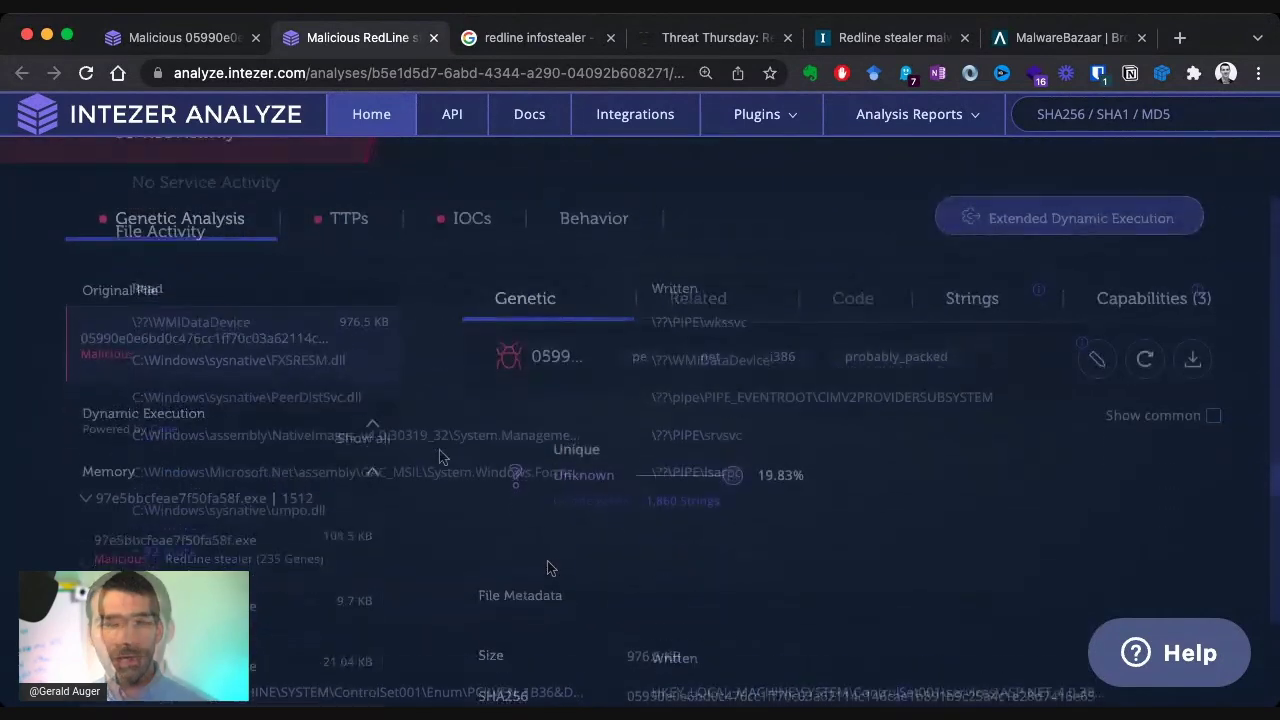
- In the Genetic Analysis, select the 108.5 KB 97e5bbcfeae7f50fa58f.exe memory module and review its genetic summary
left_click(225, 563)
scroll(450, 550, "down", 1)
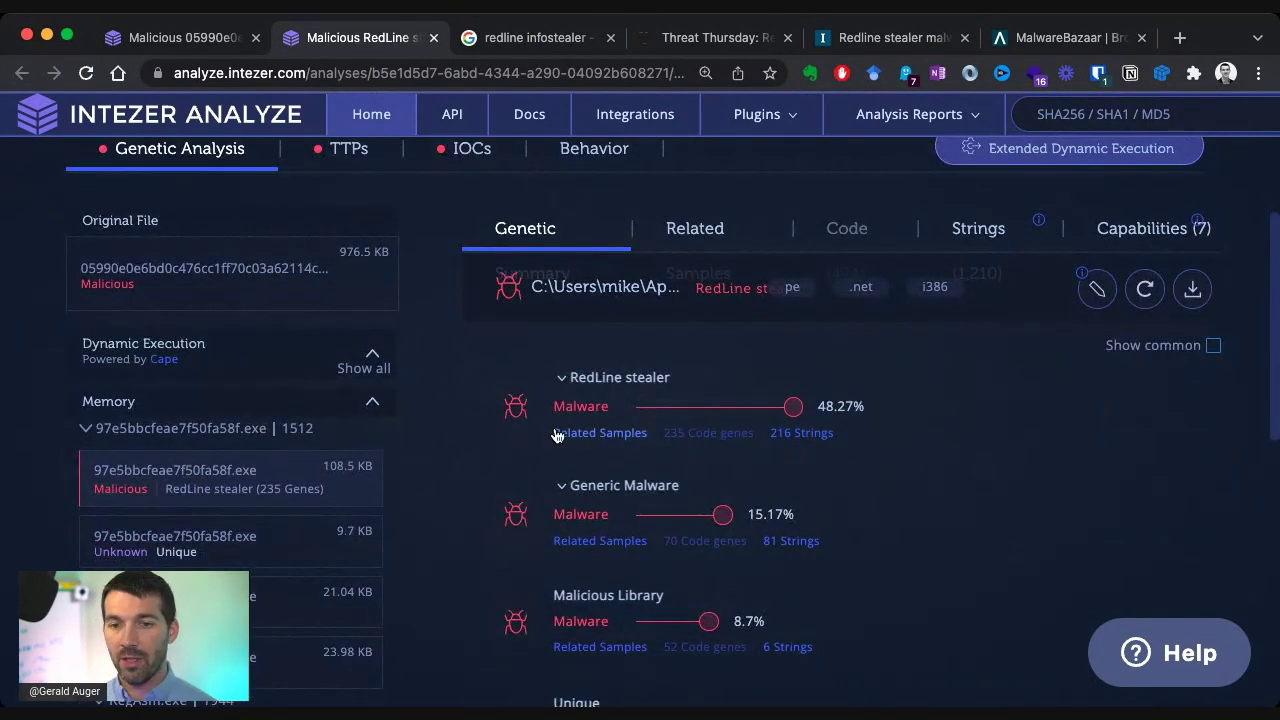
scroll(562, 470, "right", 1)
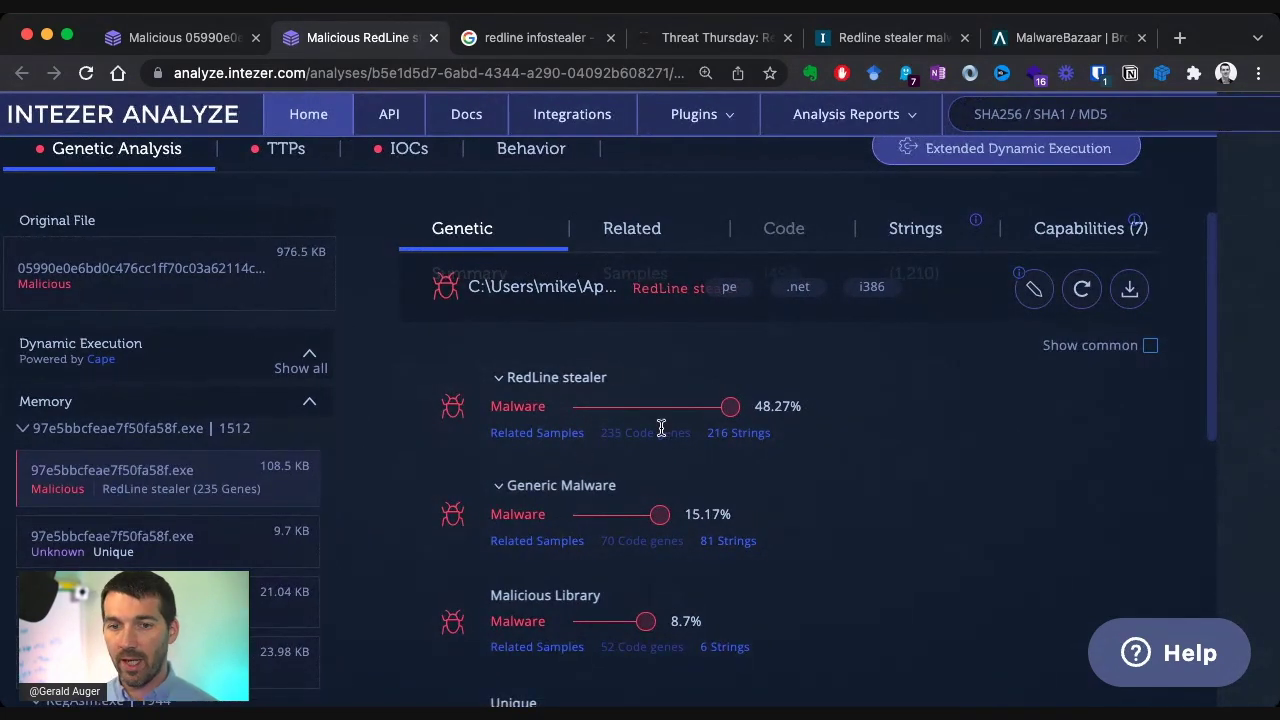
scroll(661, 428, "down", 2)
scroll(660, 425, "up", 4)
scroll(588, 562, "down", 1)
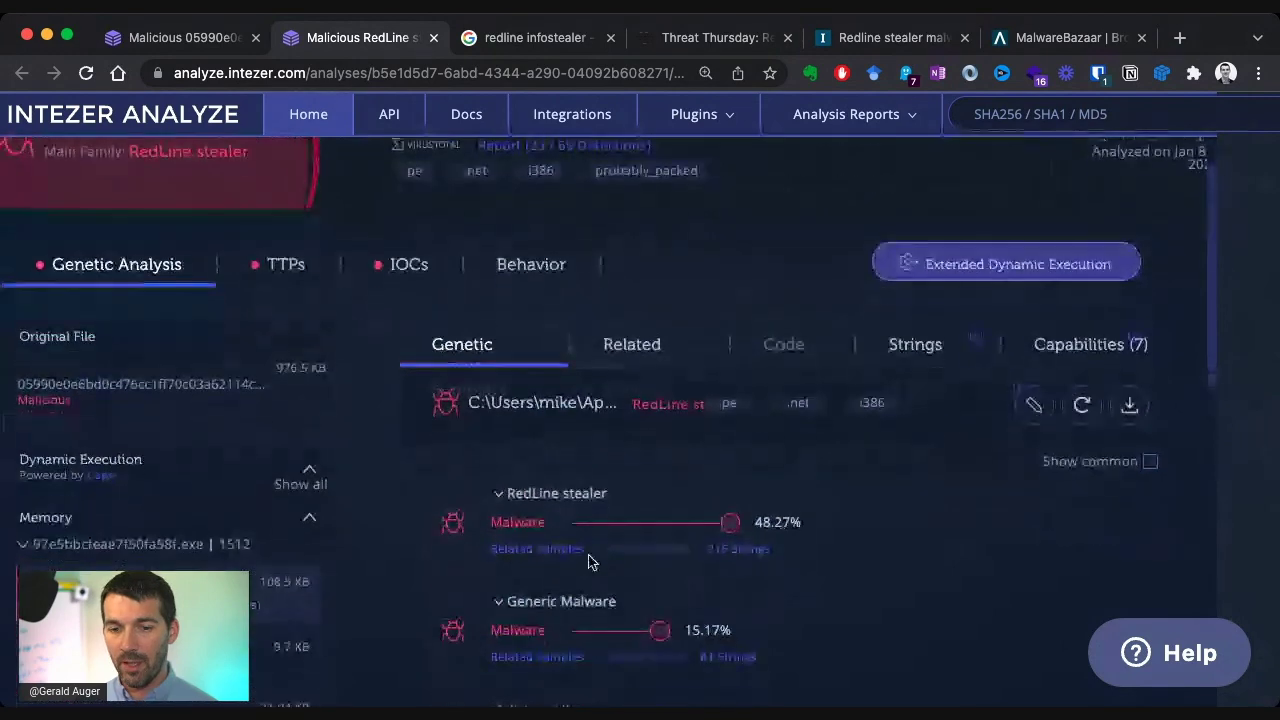
- Open the memory module's strings attributed to RedLine stealer and look over the family filters
left_click(737, 547)
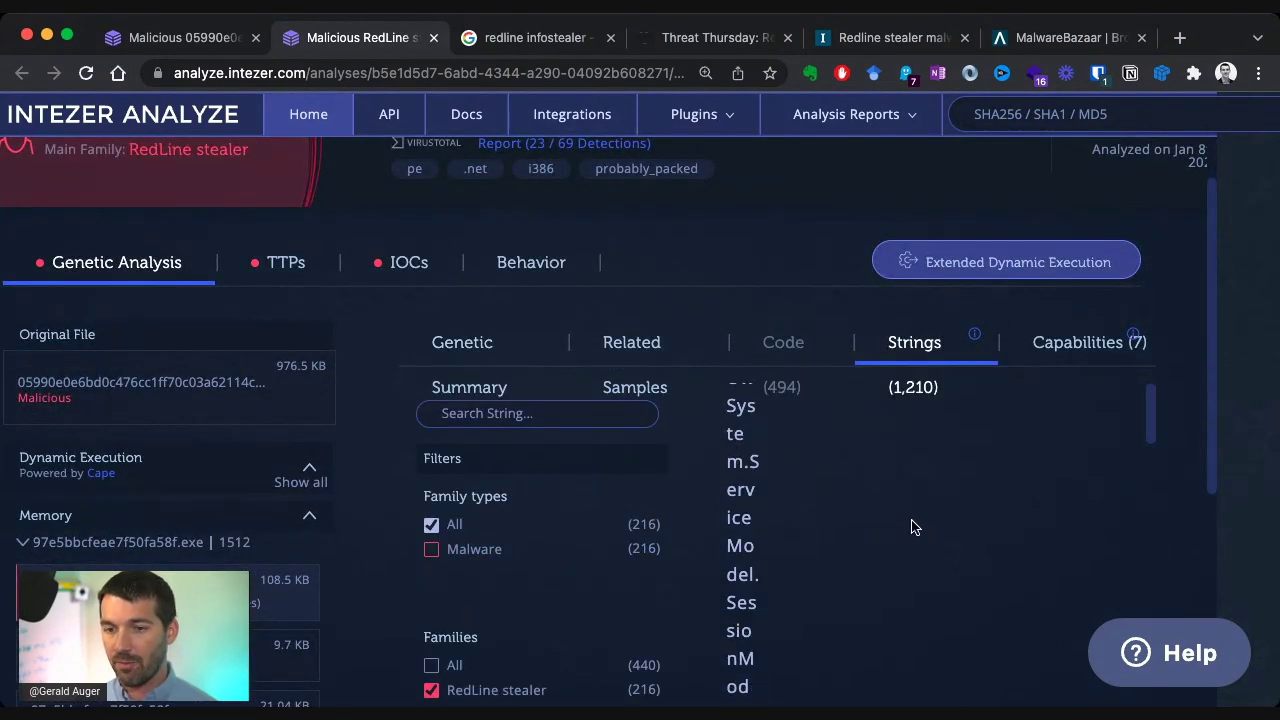
left_click_drag(1212, 313, 1211, 462)
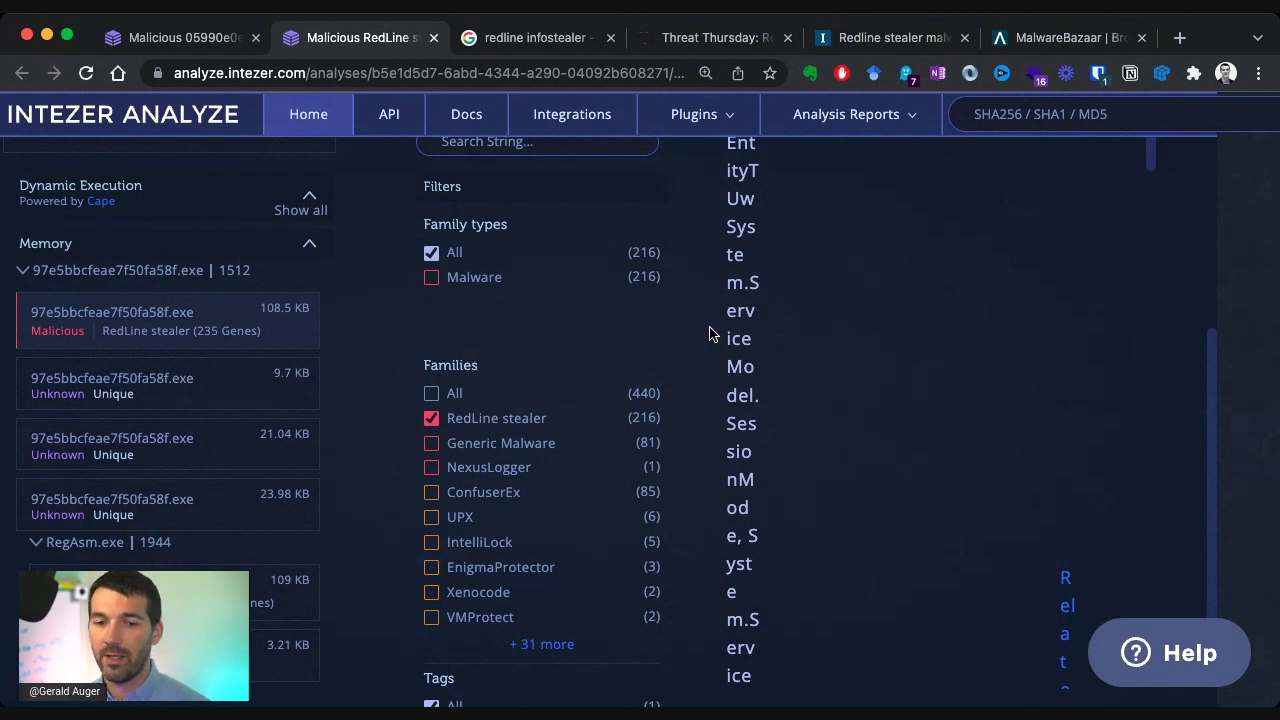
scroll(724, 336, "up", 3)
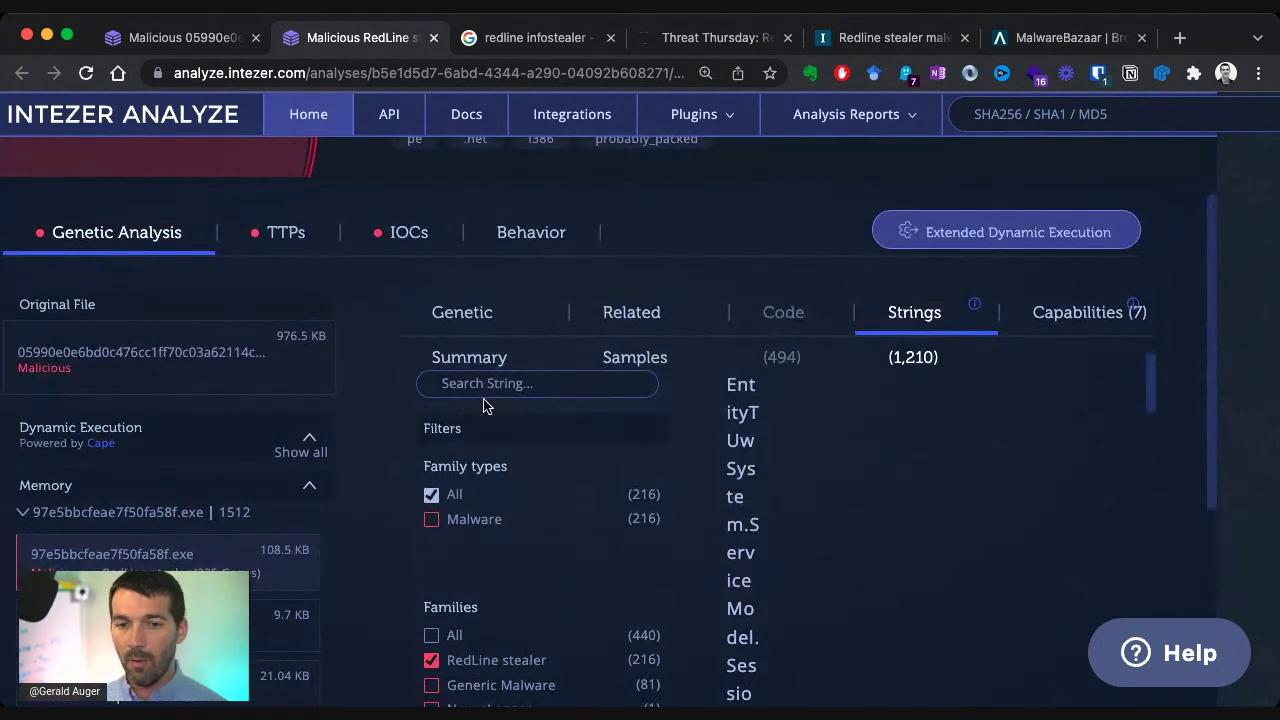
- Switch to the BlackBerry Threat Thursday article on RedLine infostealer and find the section on the information it collects
left_click(722, 37)
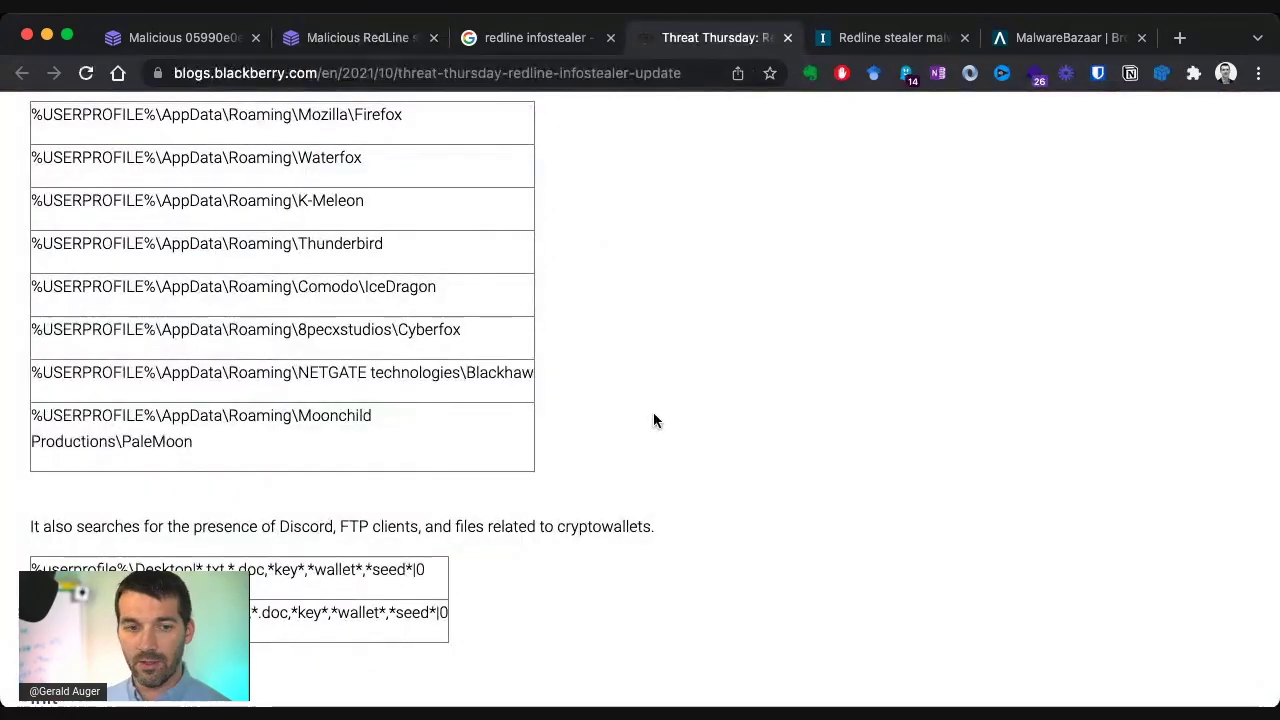
scroll(654, 420, "up", 10)
scroll(697, 440, "up", 20)
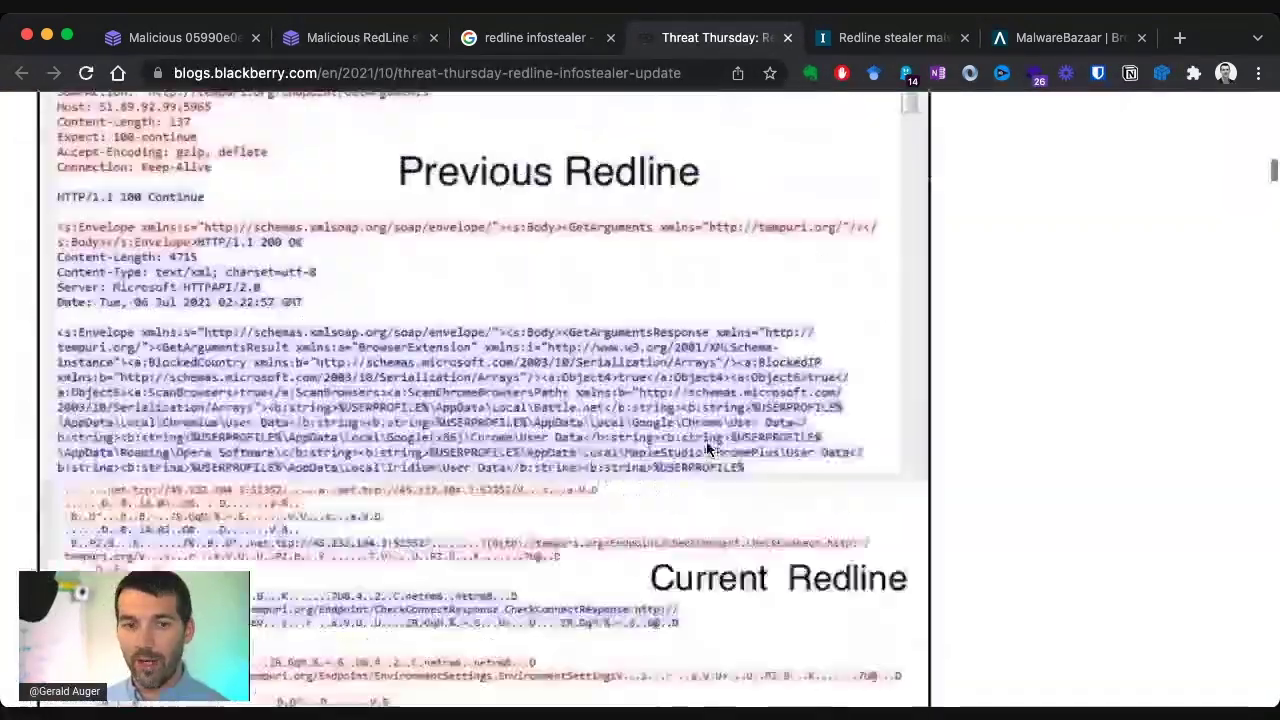
scroll(716, 440, "down", 10)
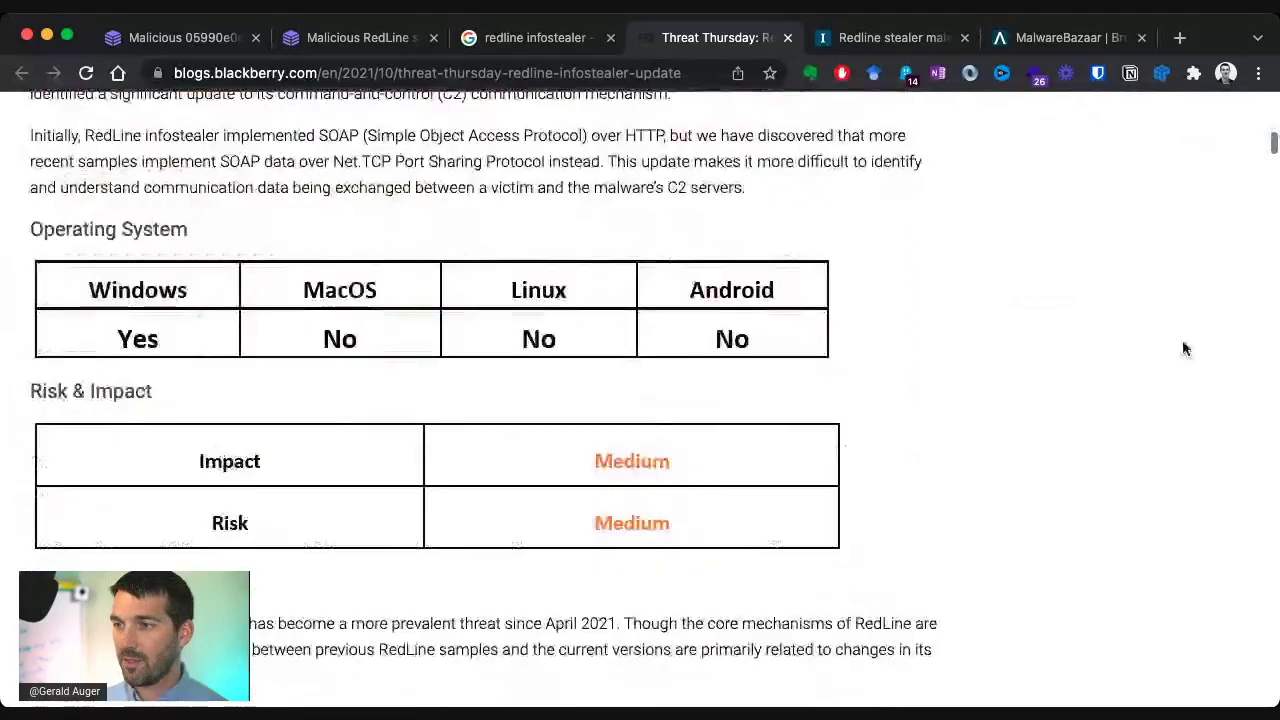
scroll(1240, 190, "down", 15)
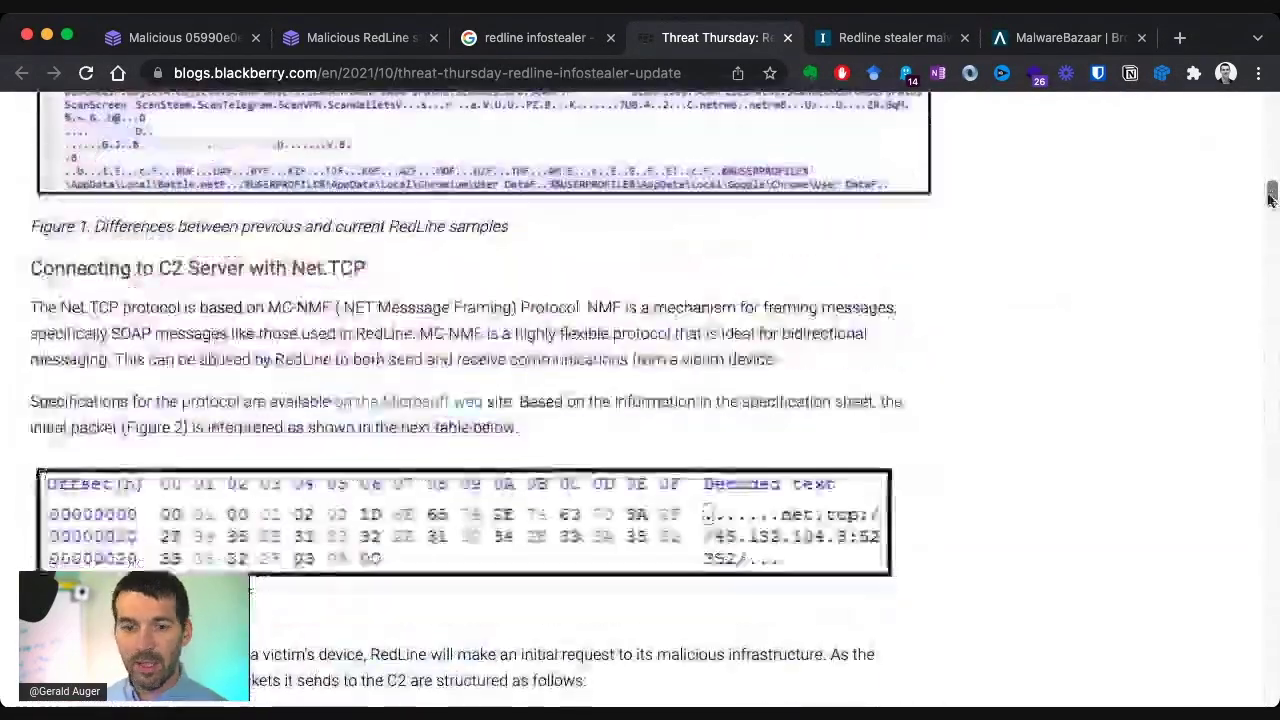
left_click_drag(1268, 198, 1237, 408)
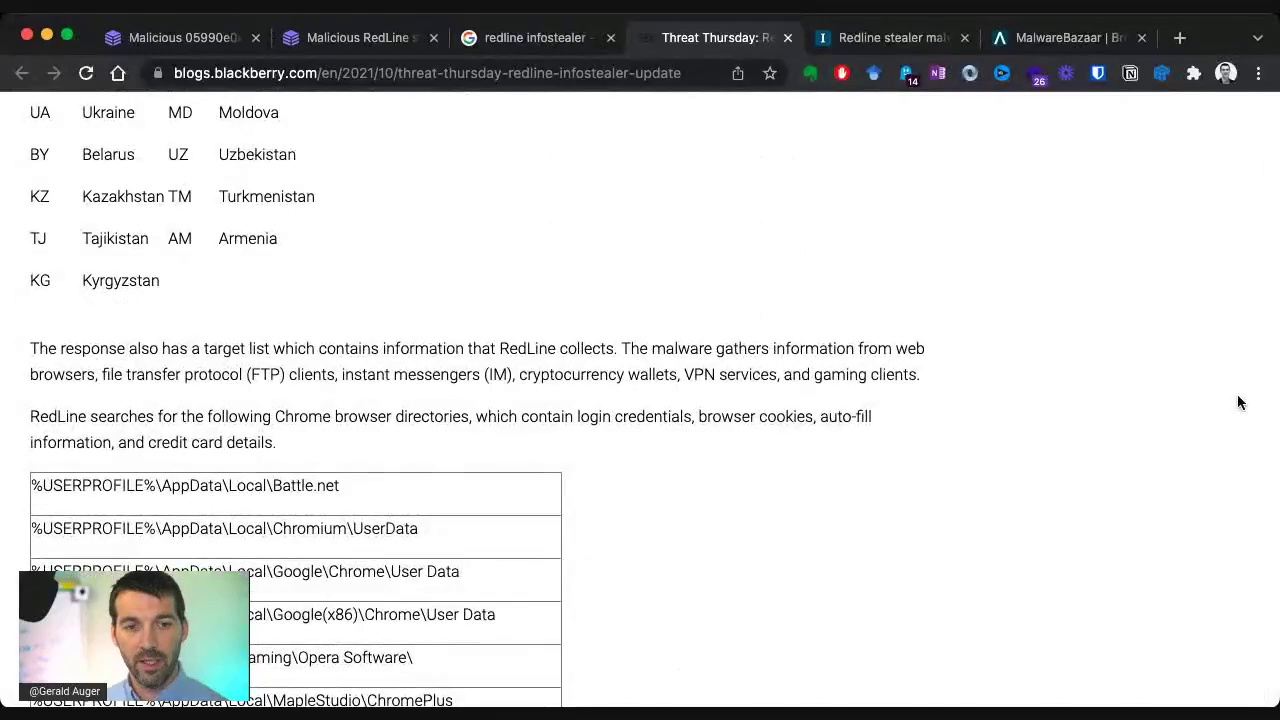
- Read which browser directories and cryptowallet files RedLine searches for, and return to the RedLine stealer analysis in Intezer Analyze
scroll(1238, 402, "up", 1)
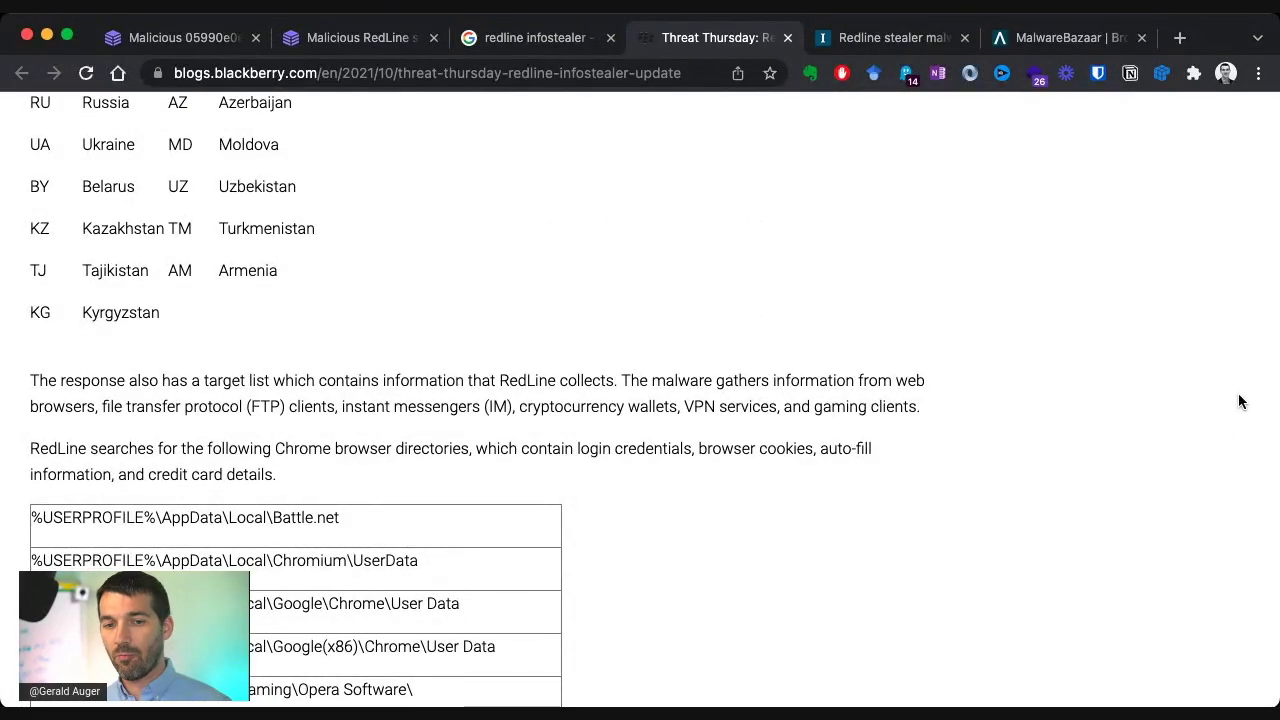
scroll(1238, 402, "down", 1)
scroll(1238, 402, "down", 20)
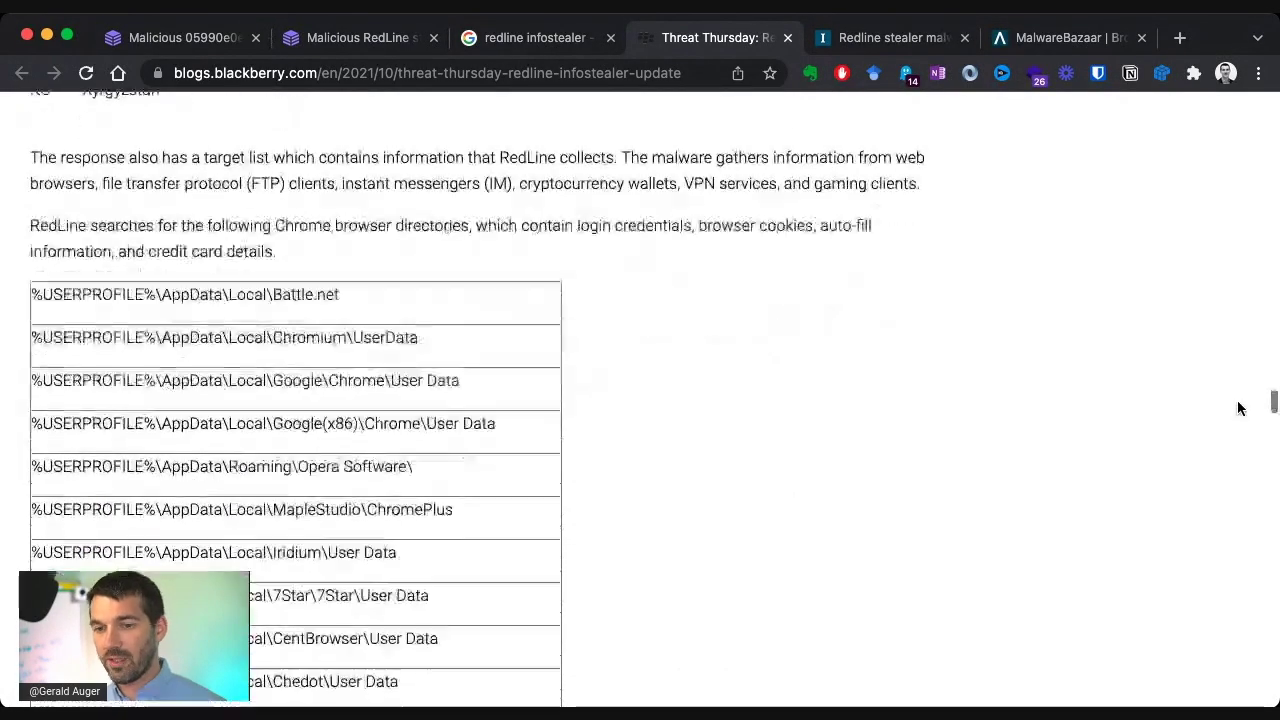
scroll(1232, 428, "down", 17)
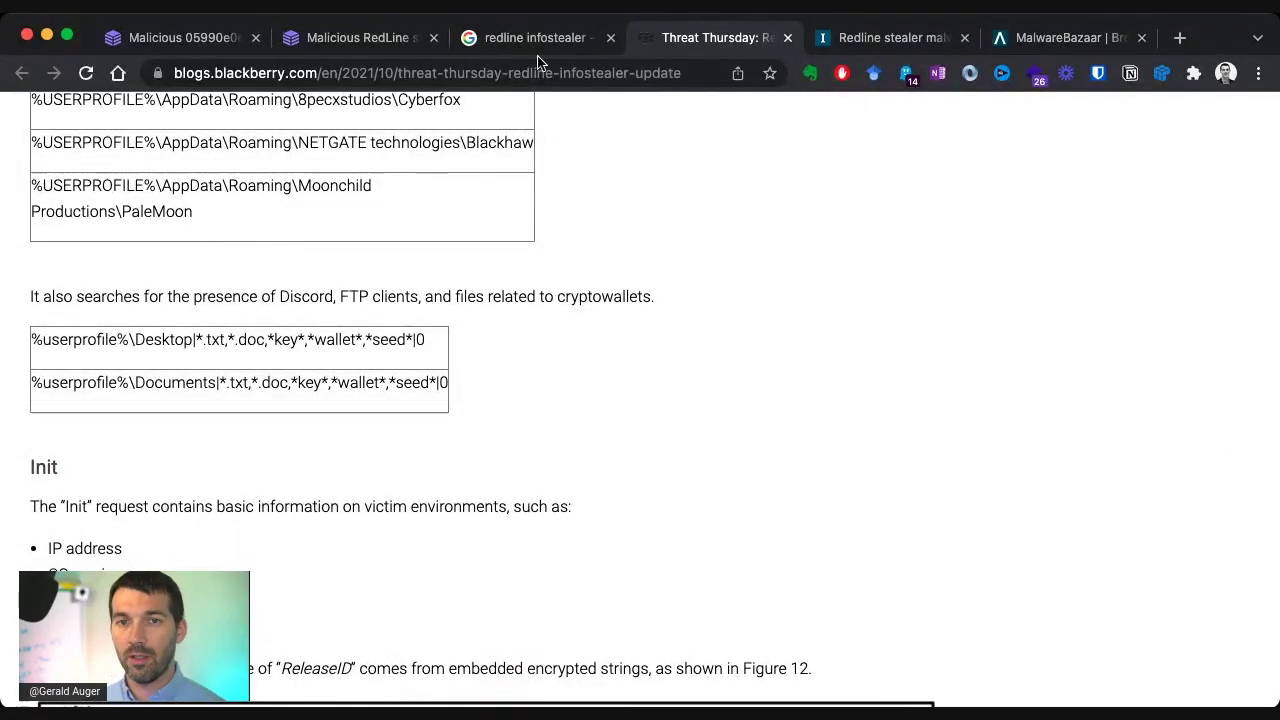
left_click(200, 40)
left_click(325, 38)
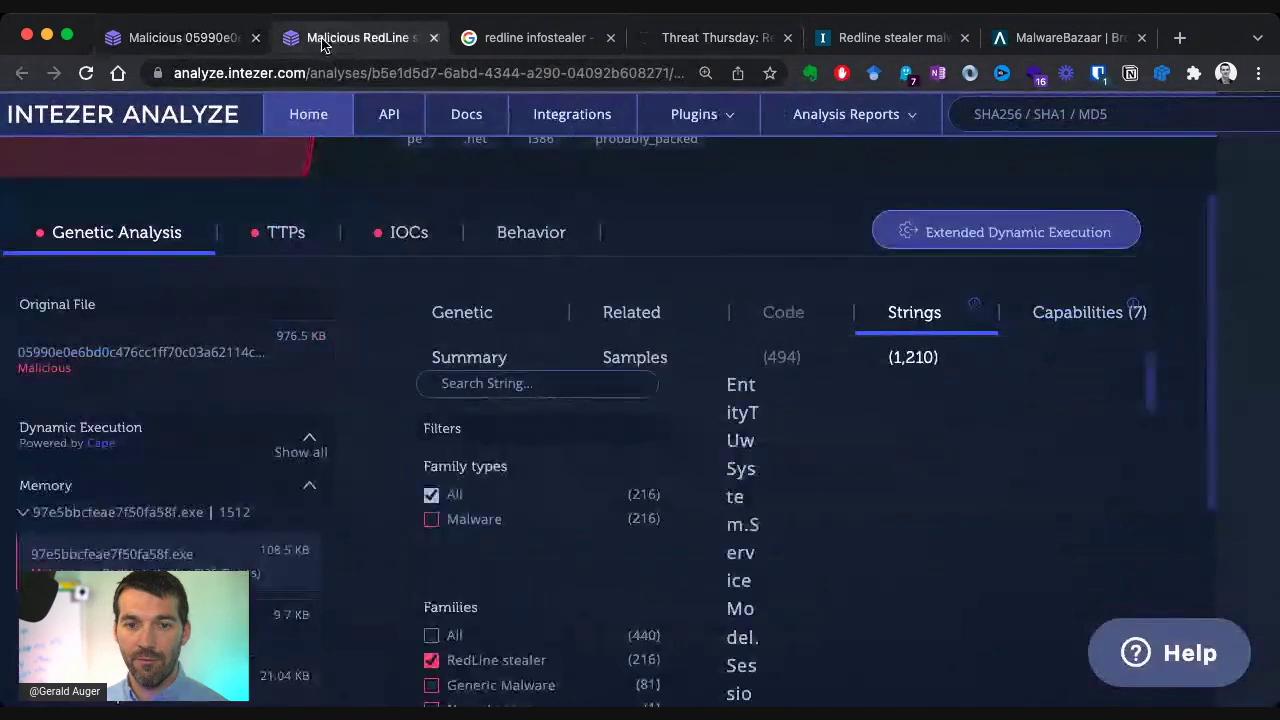
- Search the memory module's strings for "wallet" and compare the match with the cryptowallet file patterns in the BlackBerry article
type("wallet")
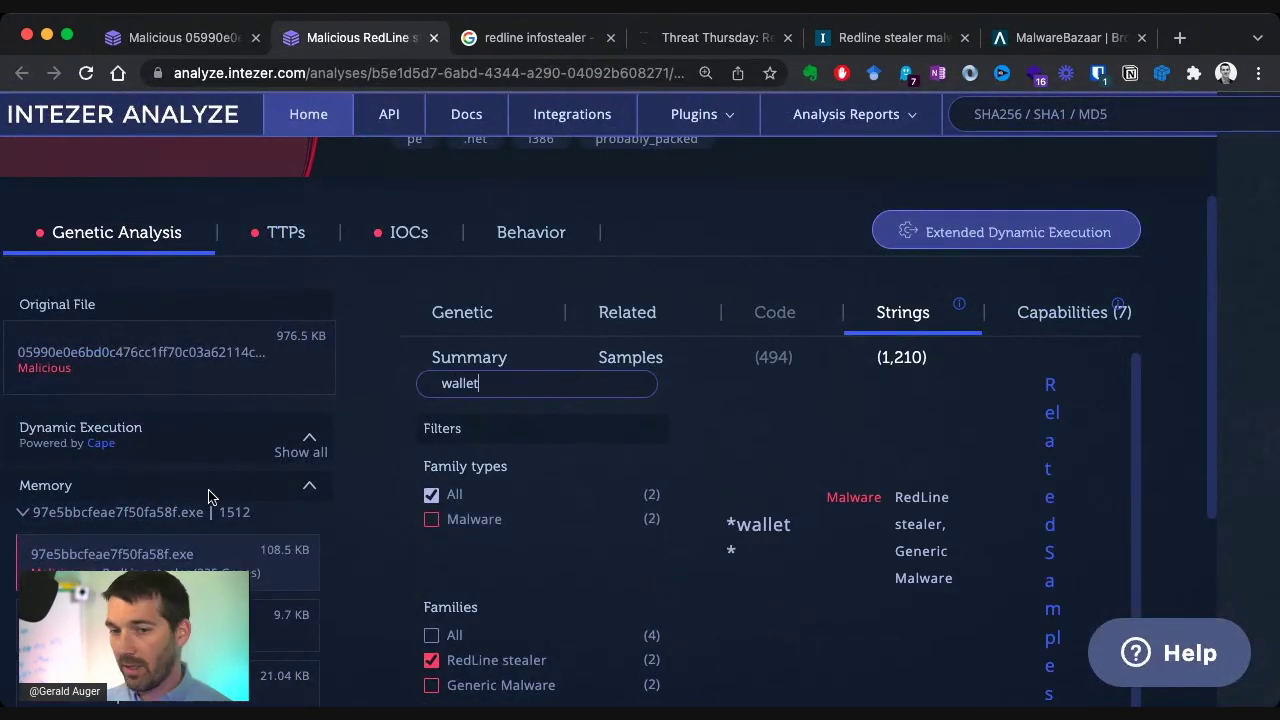
left_click_drag(766, 572, 722, 531)
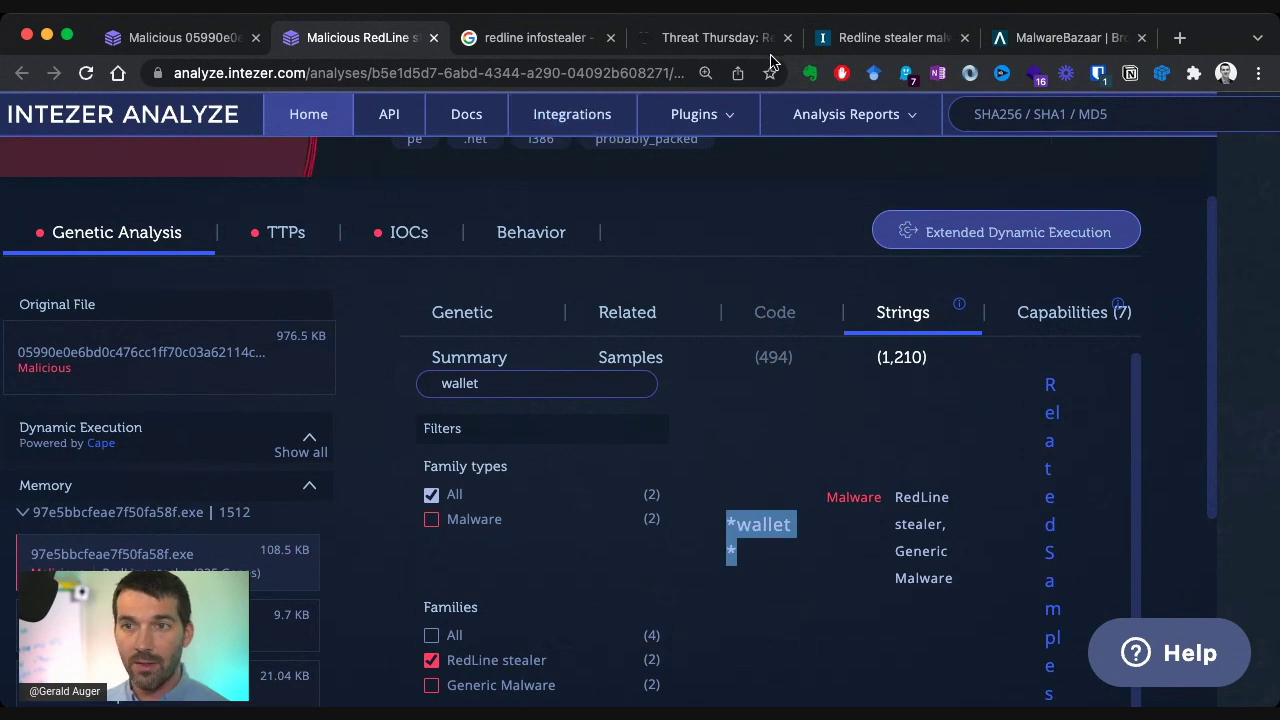
left_click(690, 37)
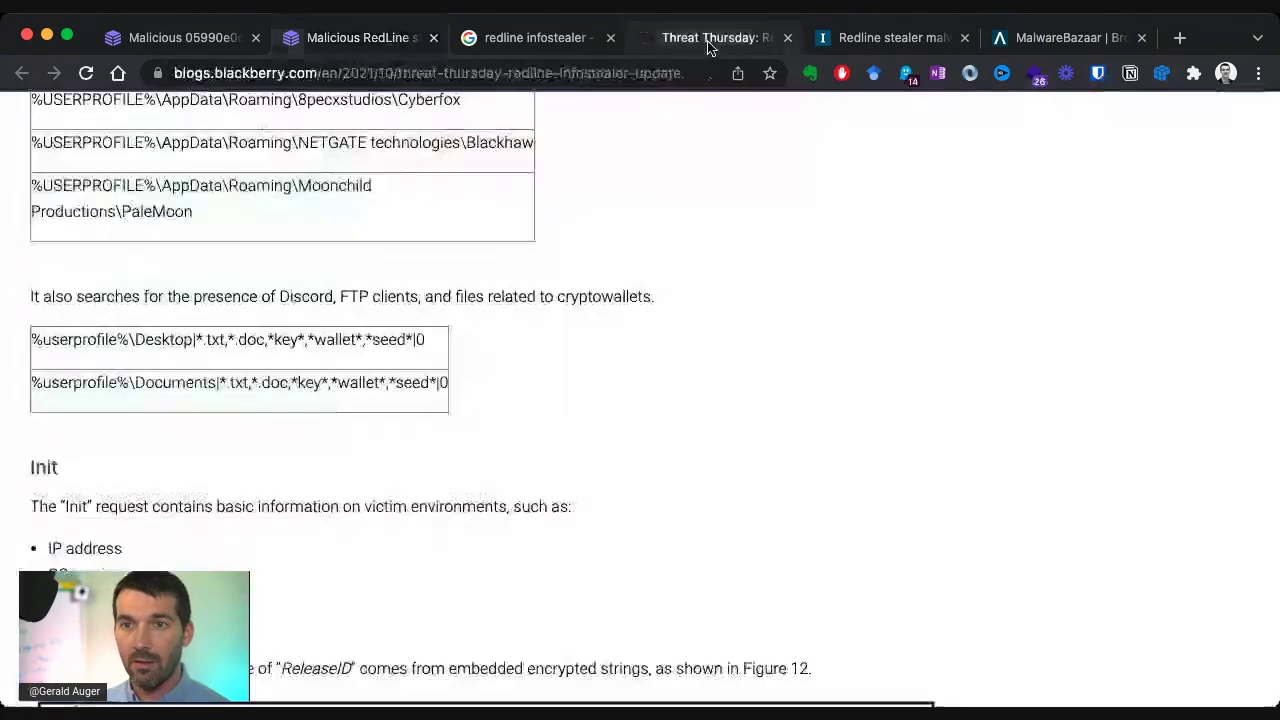
double_click(383, 373)
left_click(666, 362)
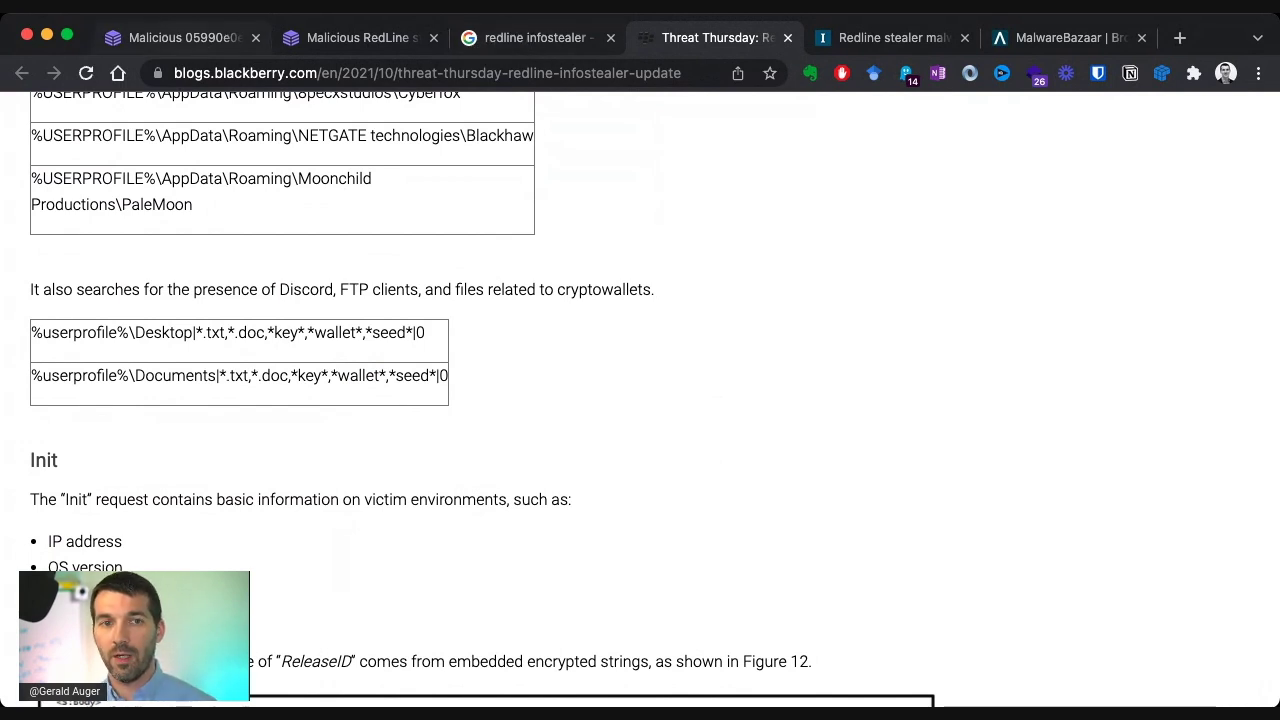
- Return to the RedLine stealer analysis in Intezer Analyze and review the "wallet" string matches with their malware families and related samples
left_click(343, 42)
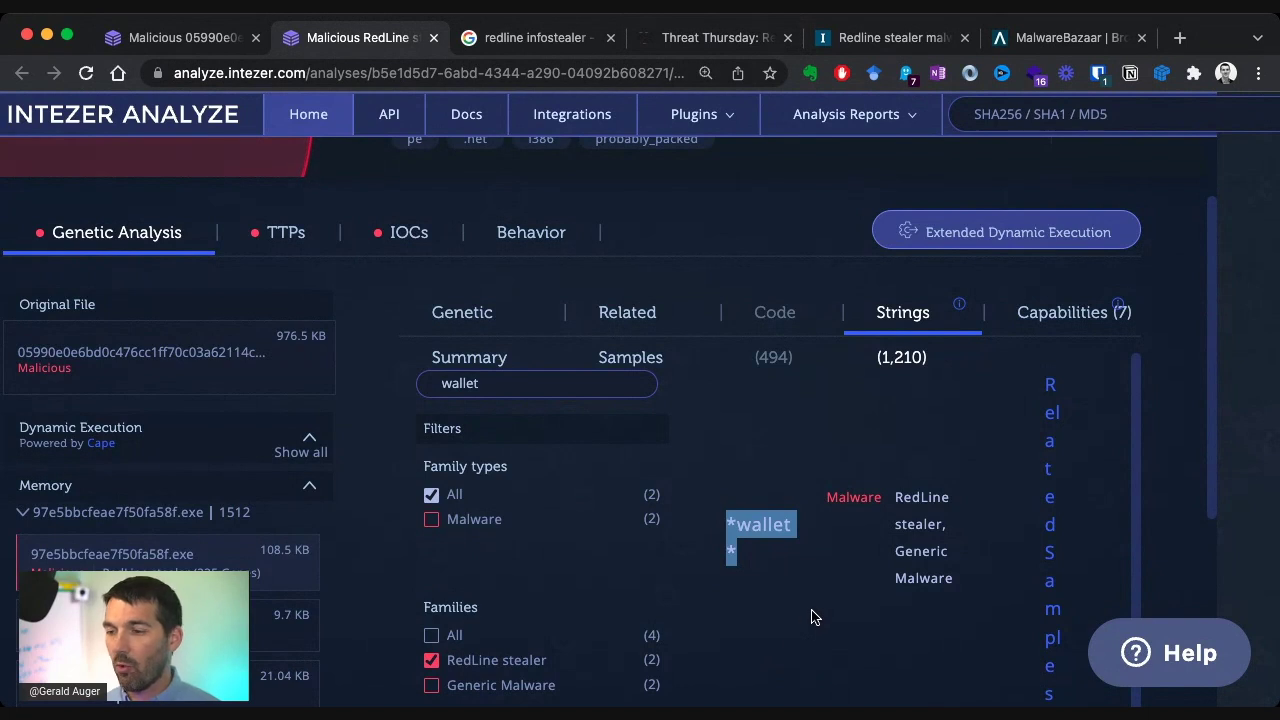
left_click(813, 612)
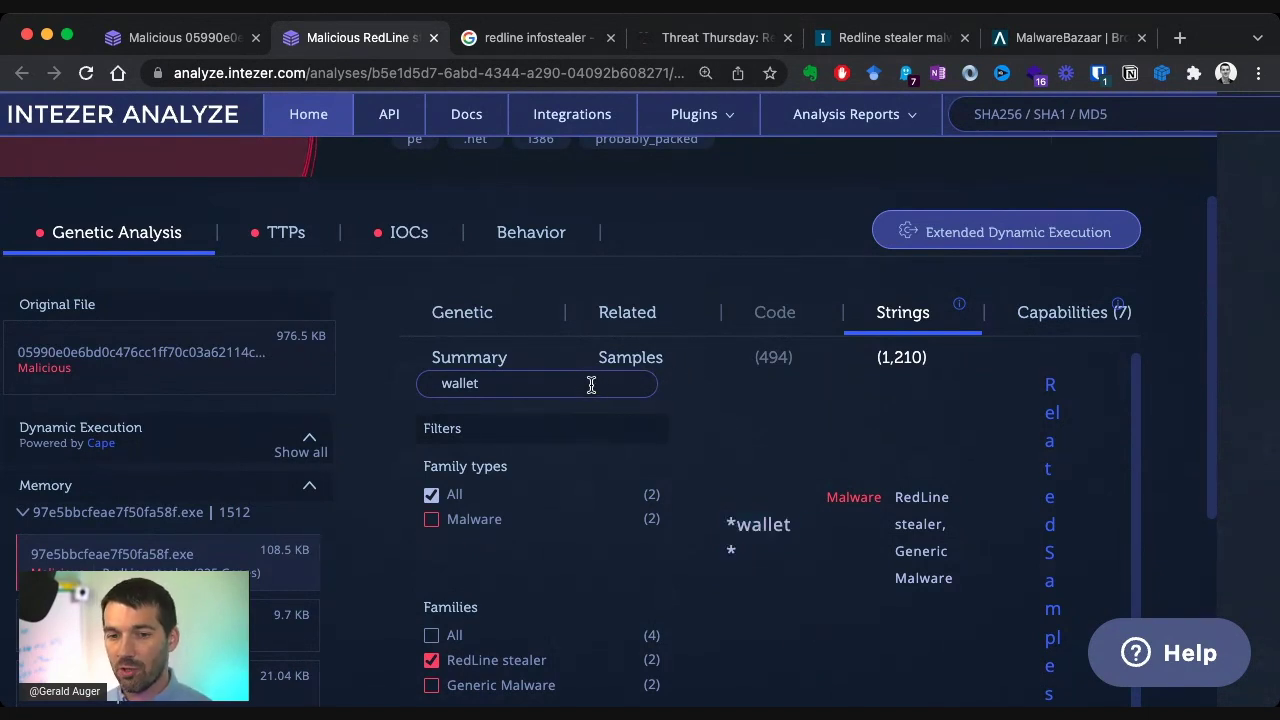
left_click_drag(591, 385, 339, 376)
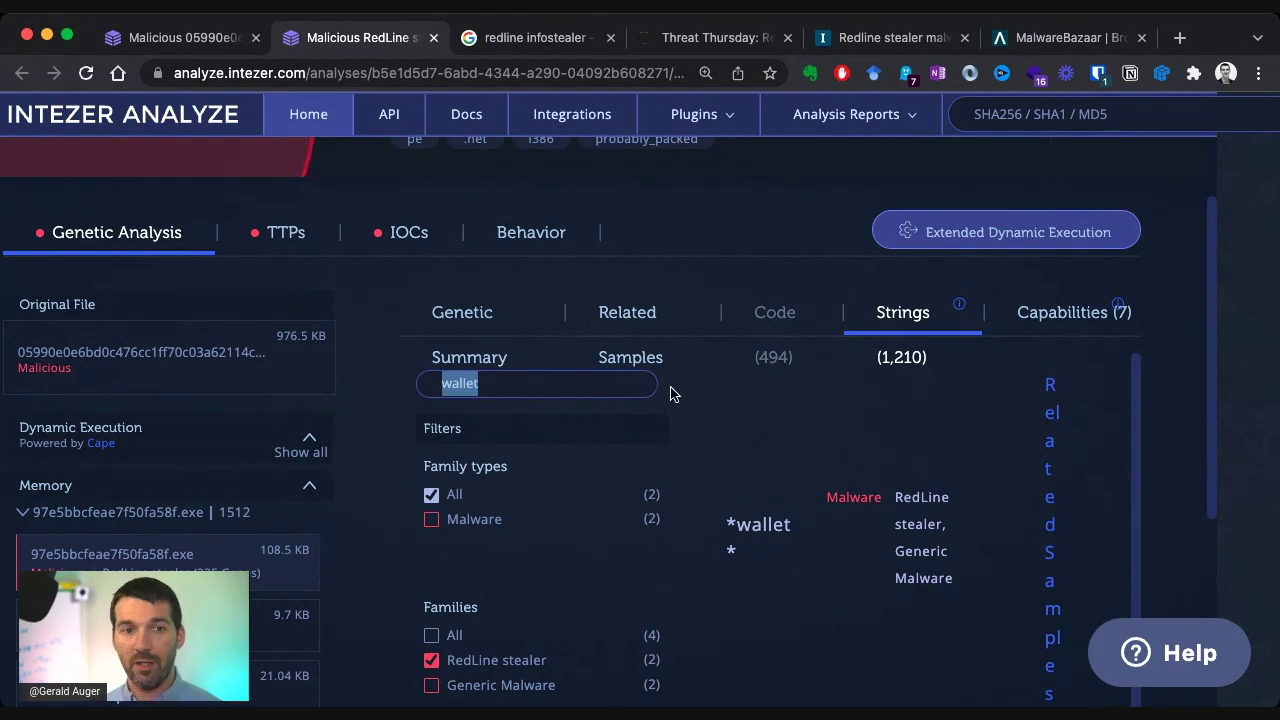
scroll(369, 398, "up", 2)
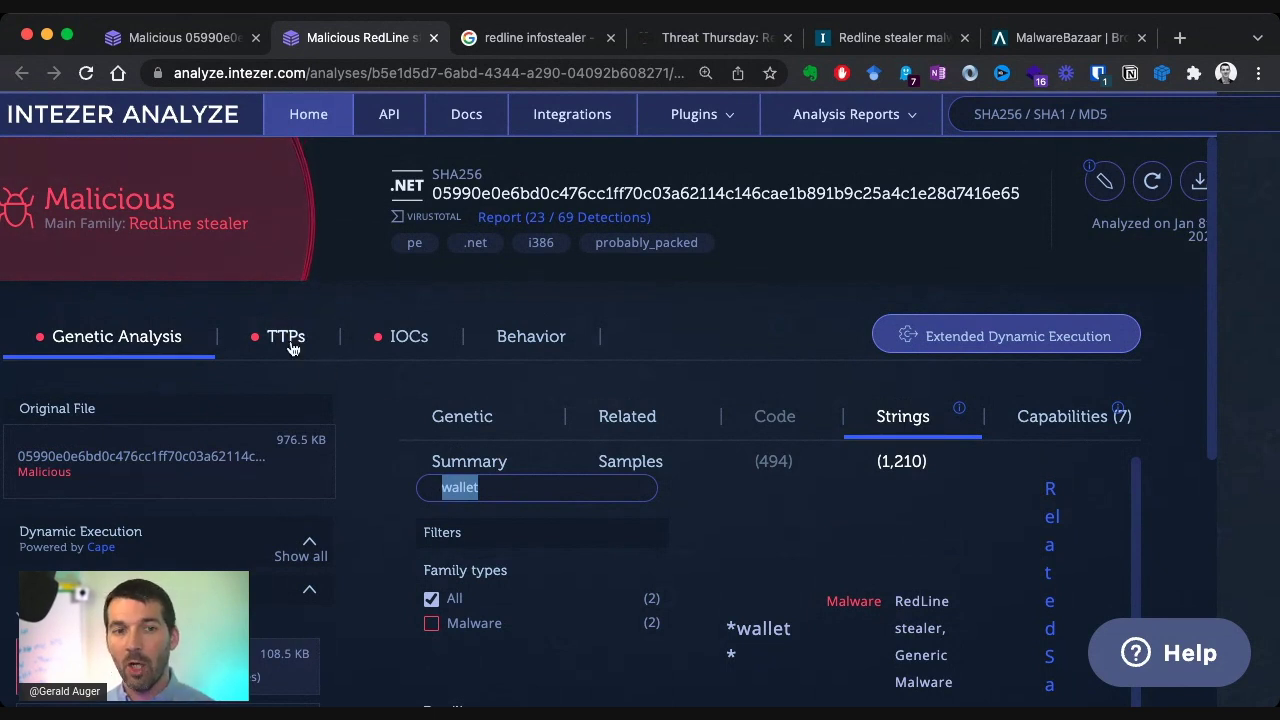
scroll(866, 597, "down", 1)
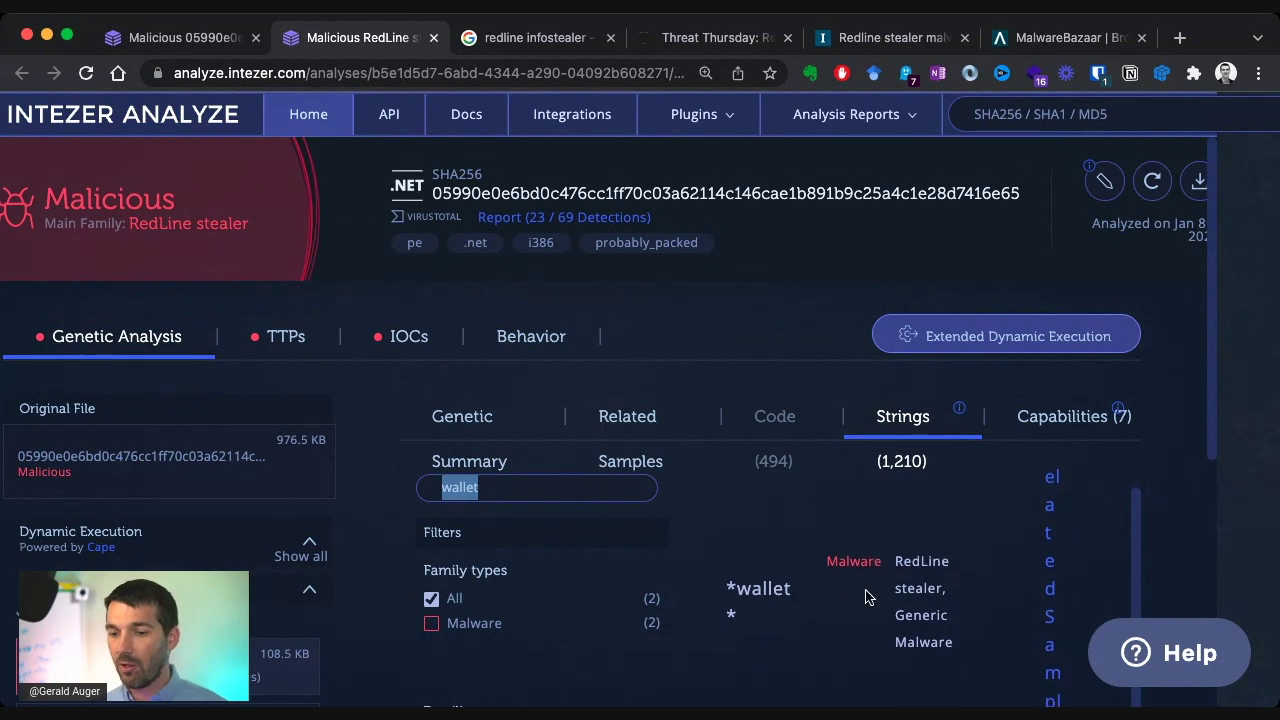
scroll(866, 597, "down", 2)
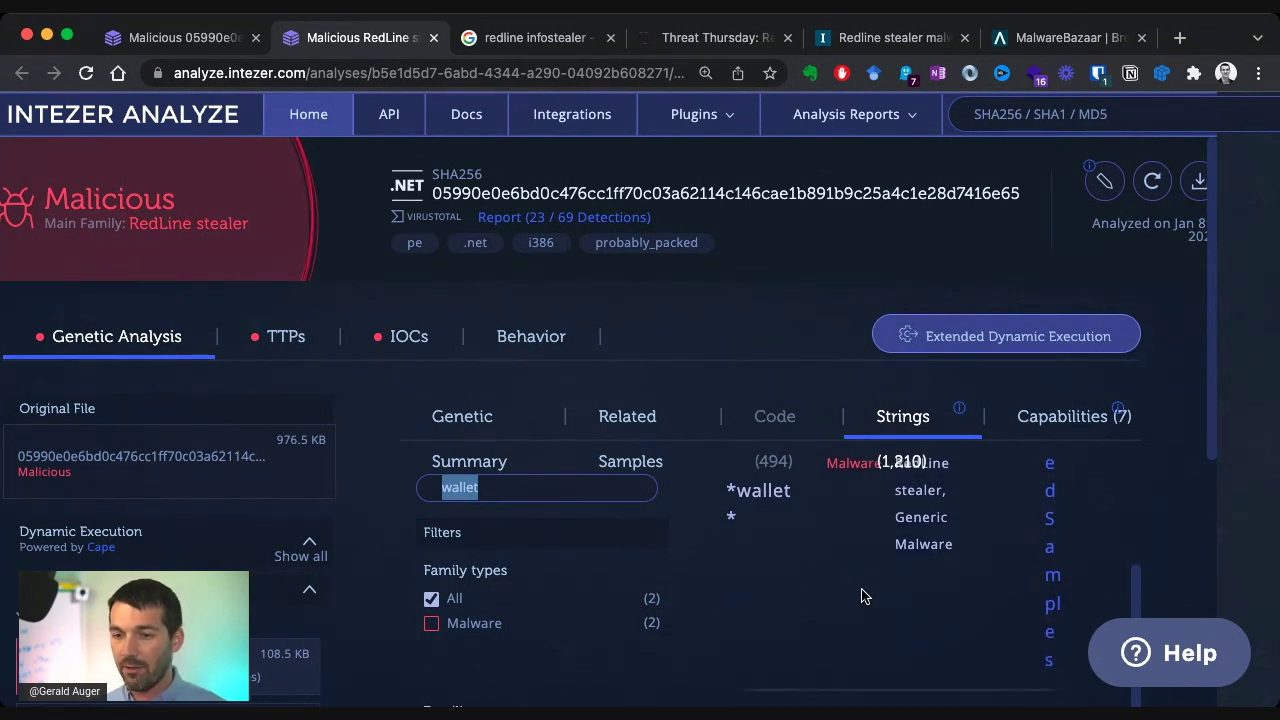
scroll(863, 595, "down", 1)
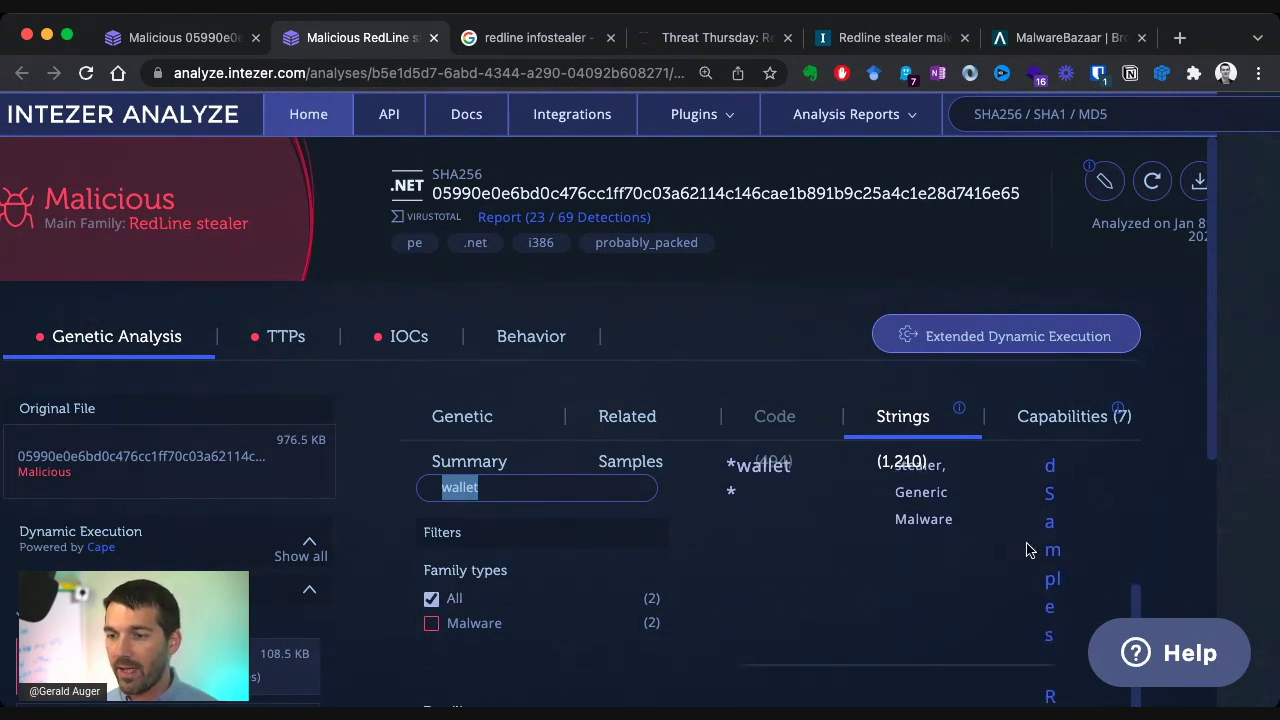
- Open the memory module's capabilities and examine the MITRE ATT&CK technique table and the list of detected capabilities
left_click(1050, 416)
scroll(848, 520, "down", 1)
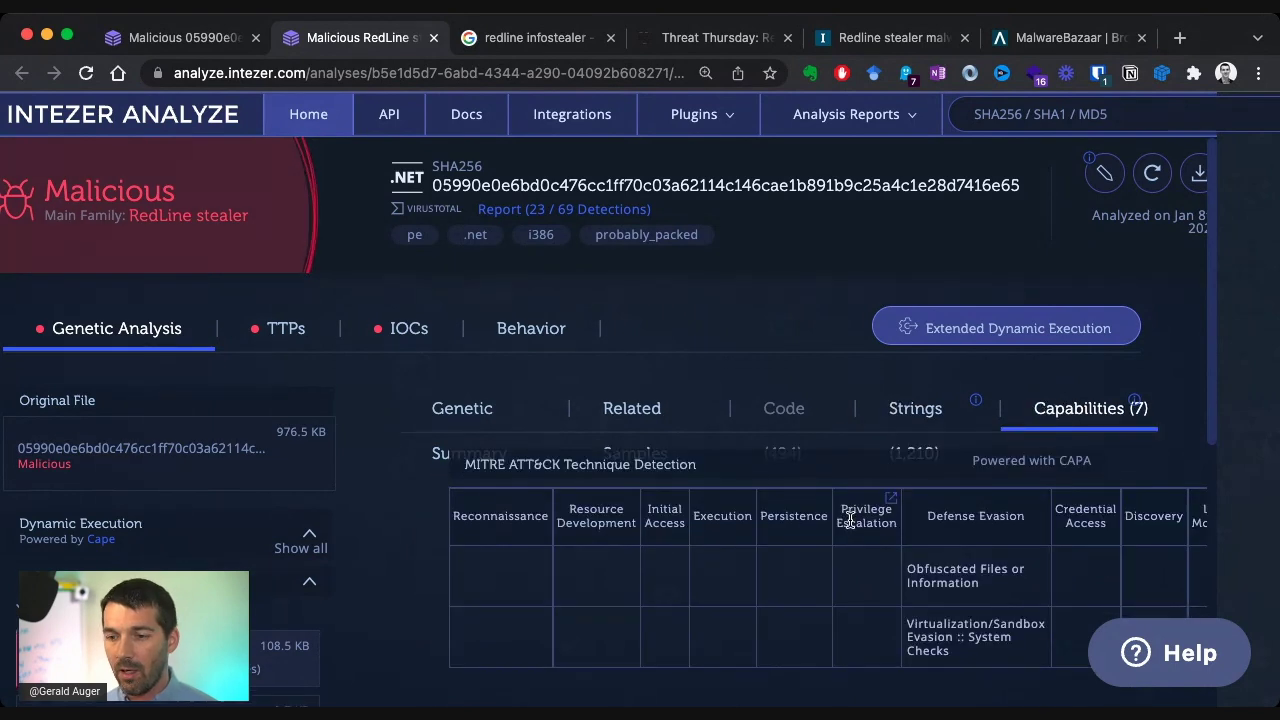
scroll(843, 529, "down", 6)
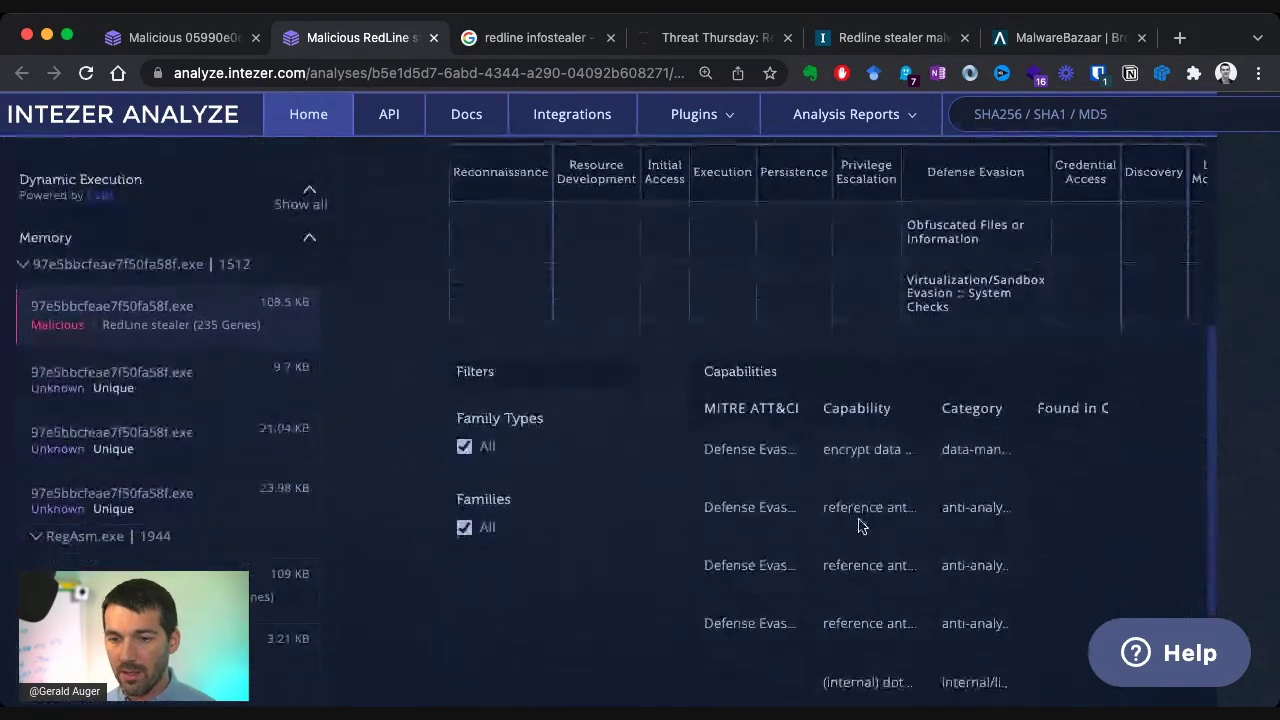
scroll(979, 278, "right", 4)
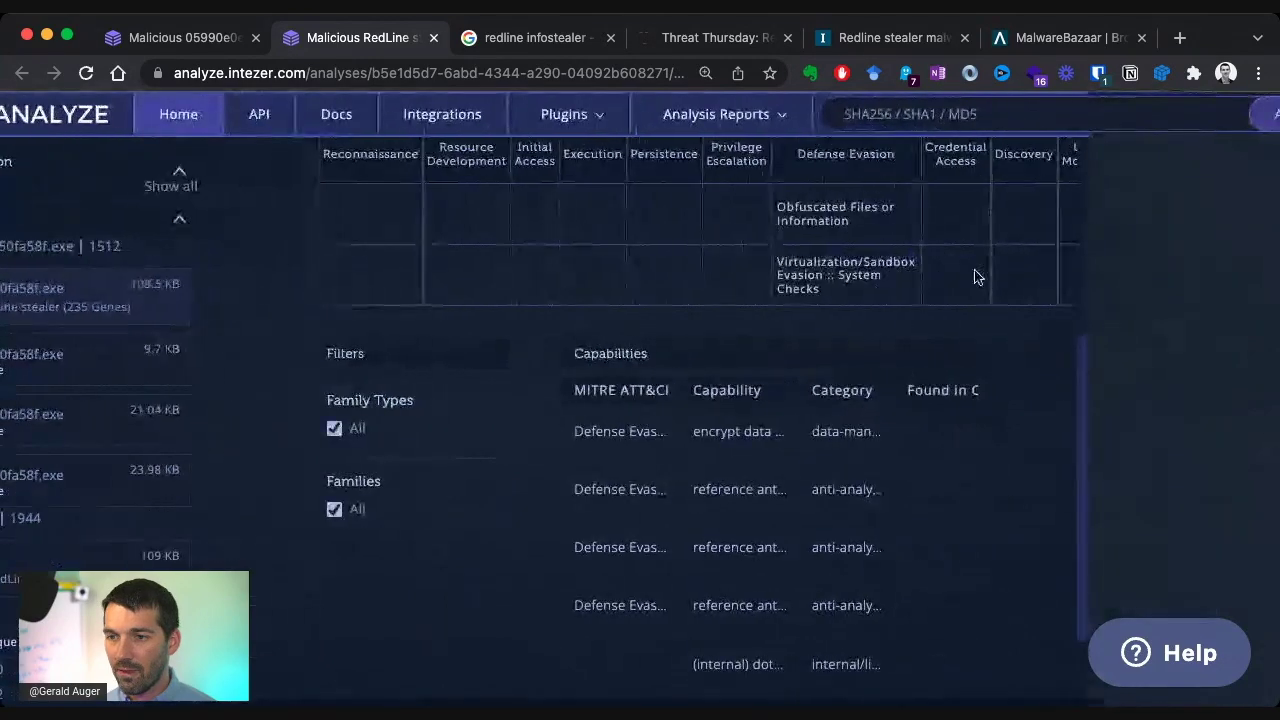
scroll(979, 278, "left", 5)
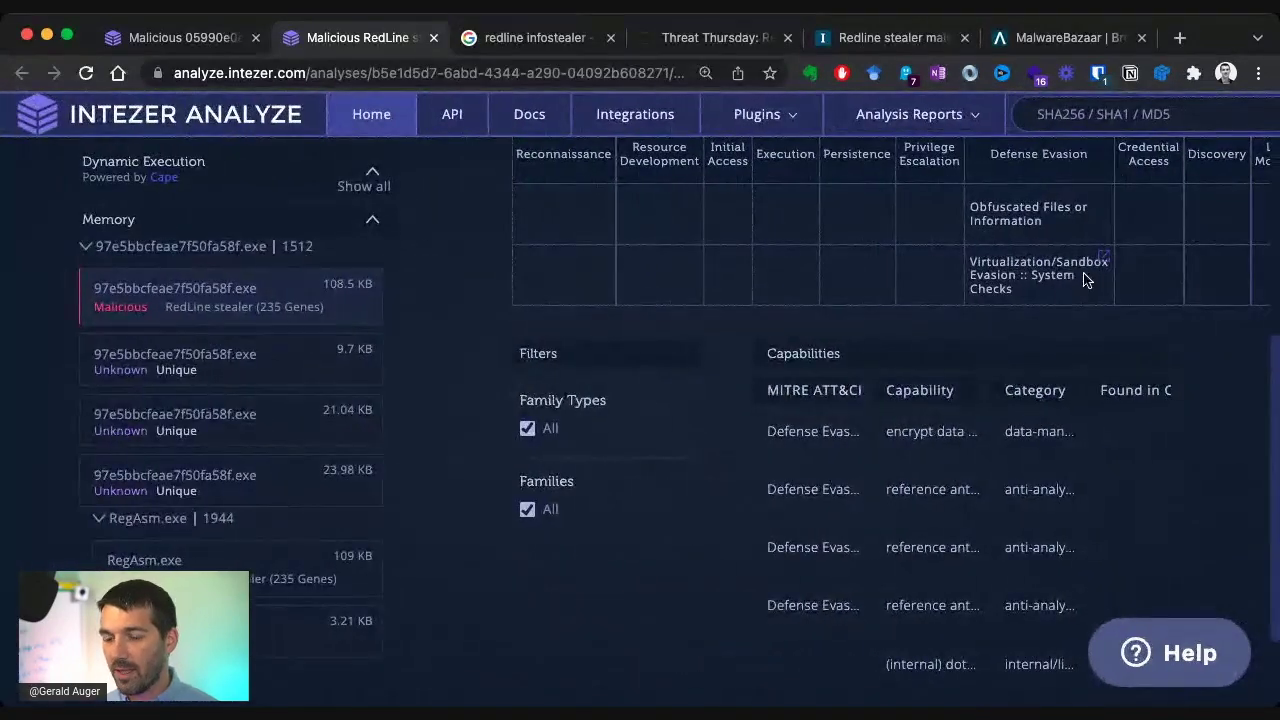
scroll(880, 495, "down", 1)
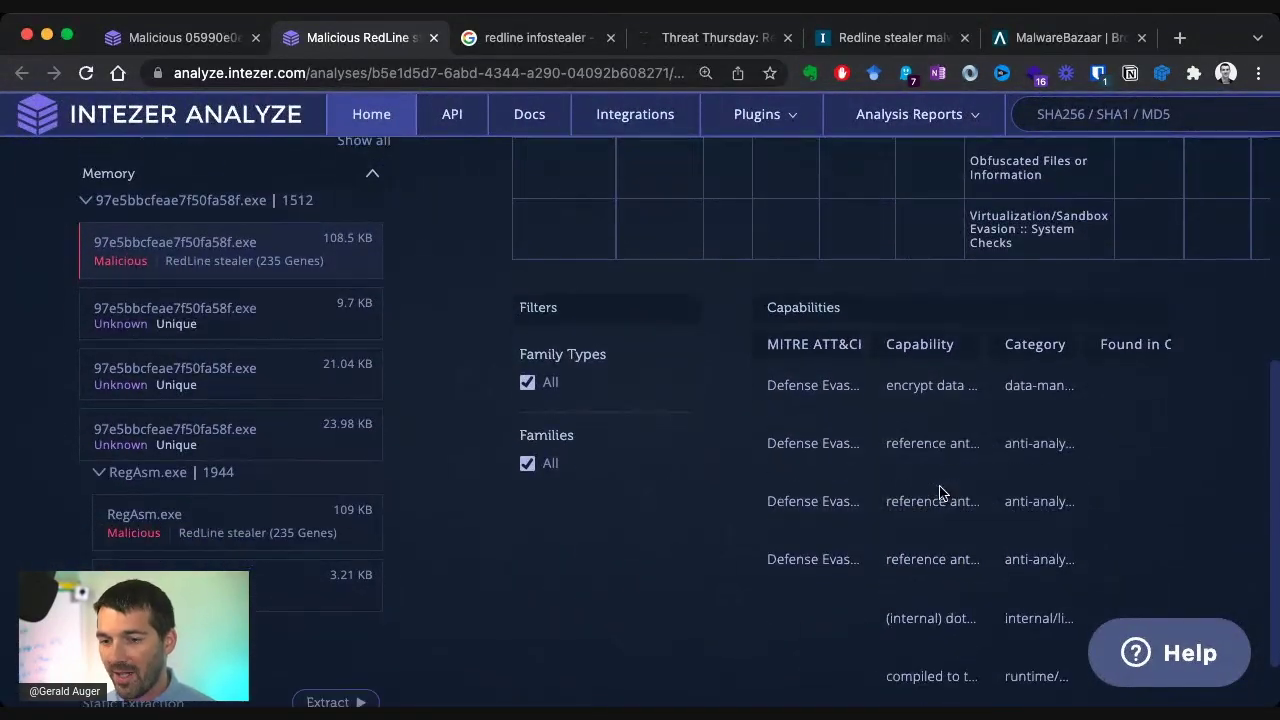
scroll(935, 494, "down", 2)
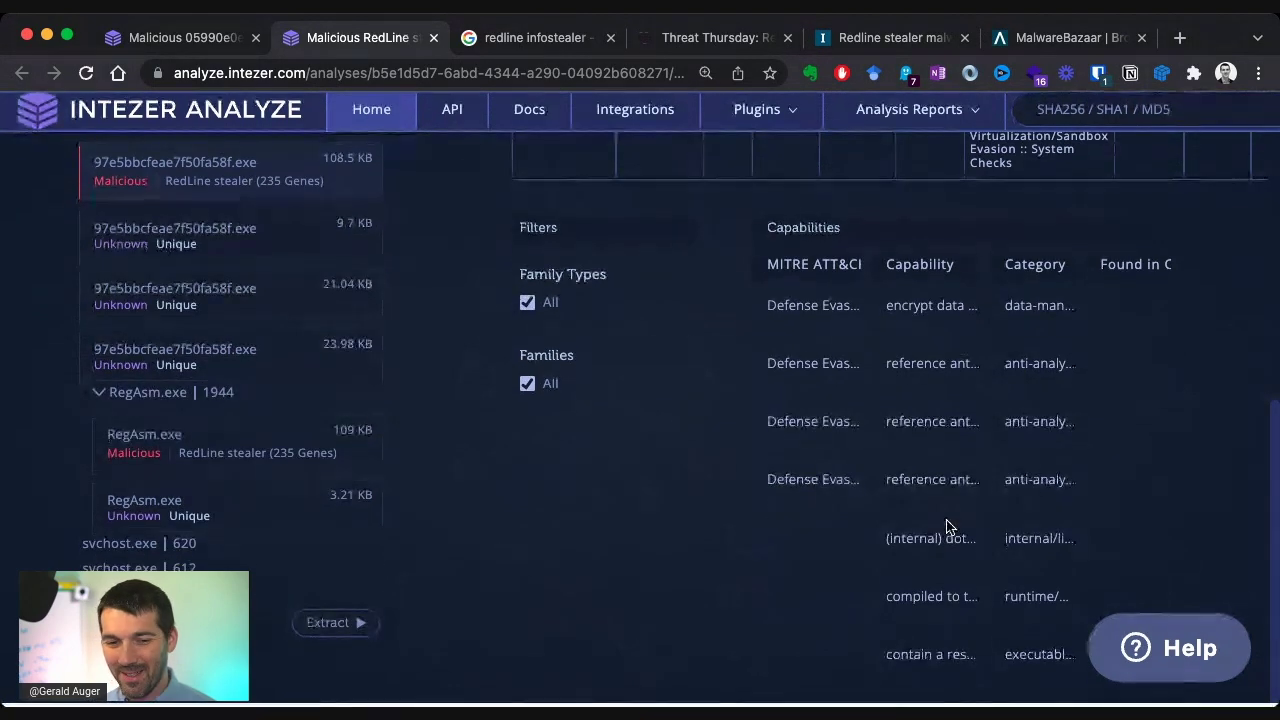
- Open the memory module's related samples and examine those listed for the RedLine stealer family
scroll(944, 533, "up", 12)
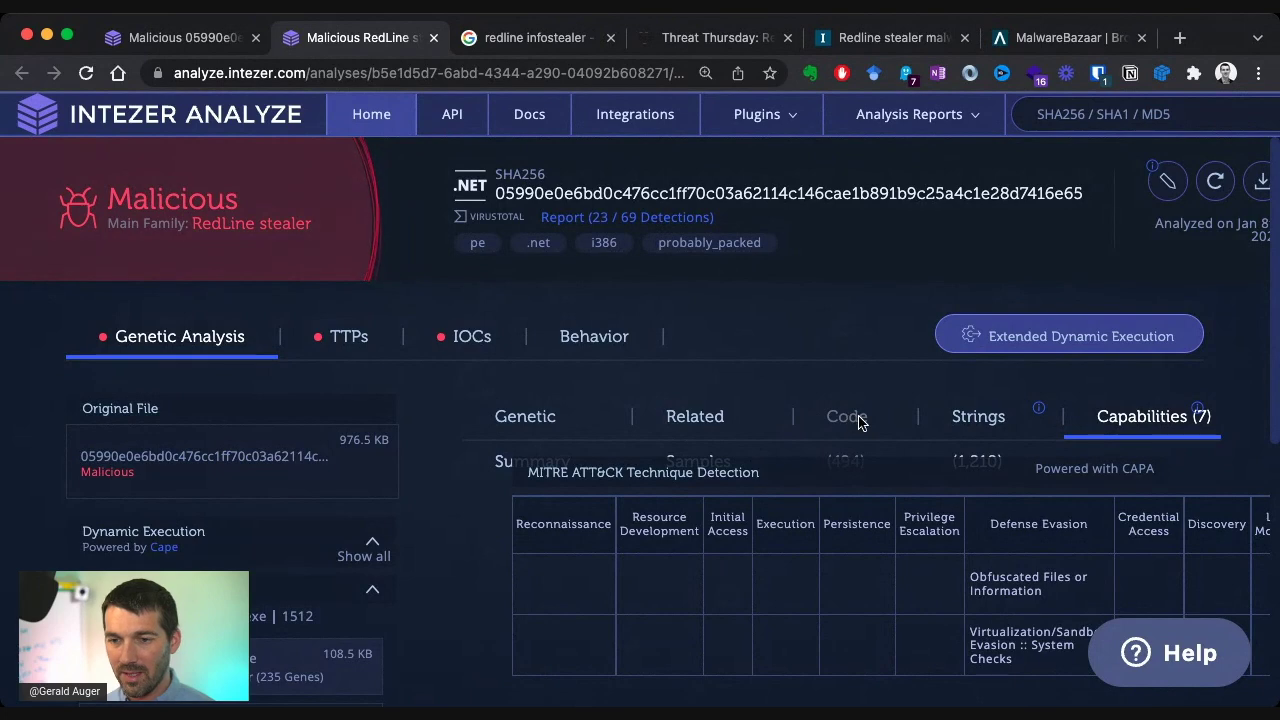
left_click(700, 420)
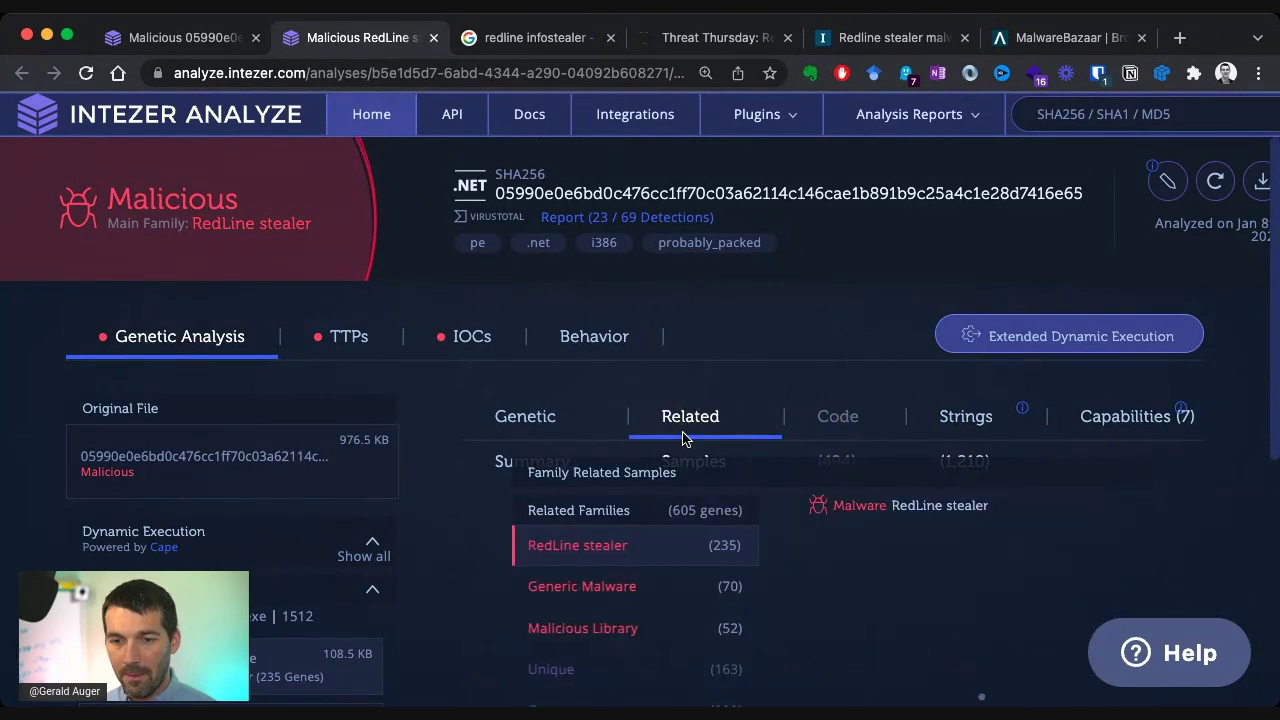
scroll(860, 627, "down", 3)
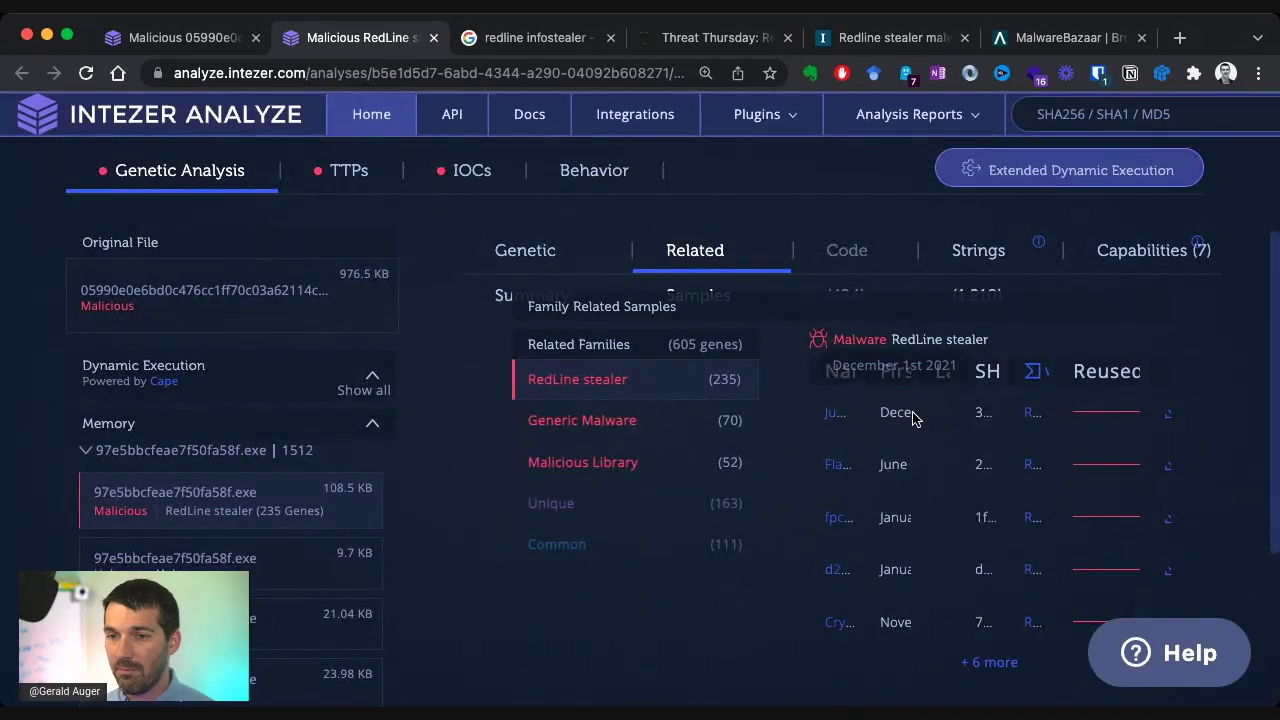
- Revisit the sample's detected TTPs, then its network and file IOCs
scroll(866, 484, "up", 3)
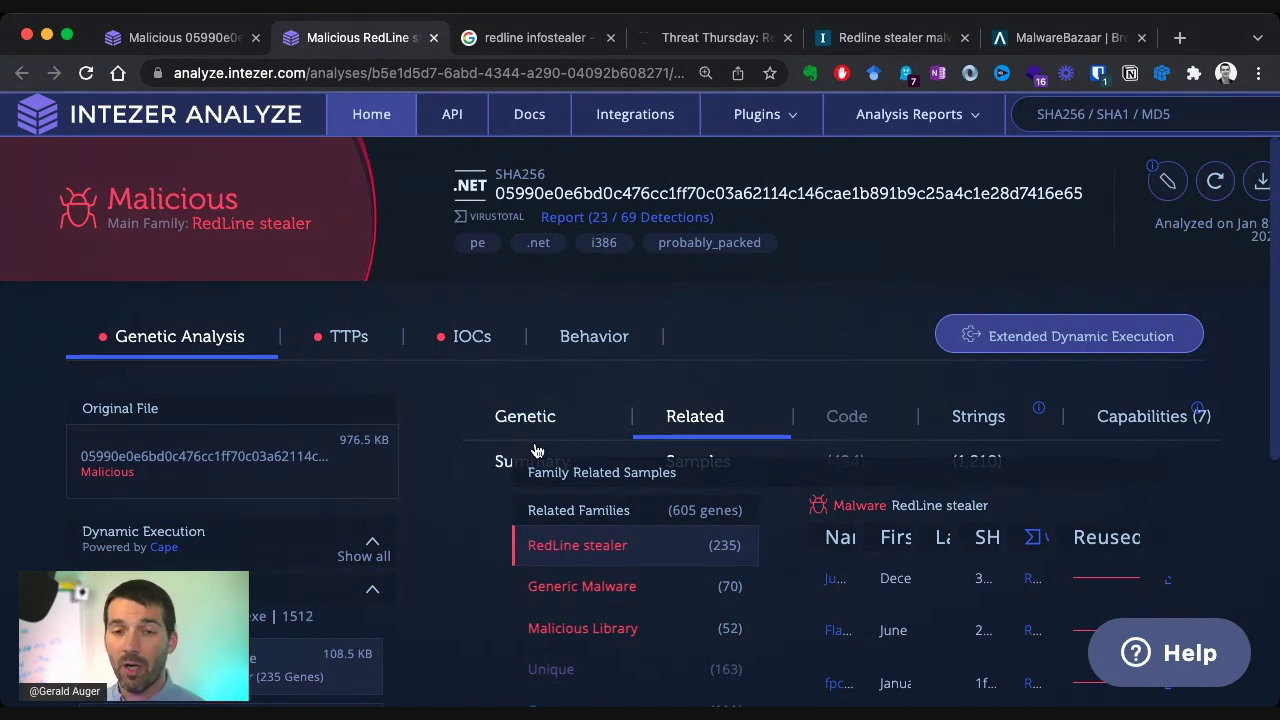
left_click(364, 337)
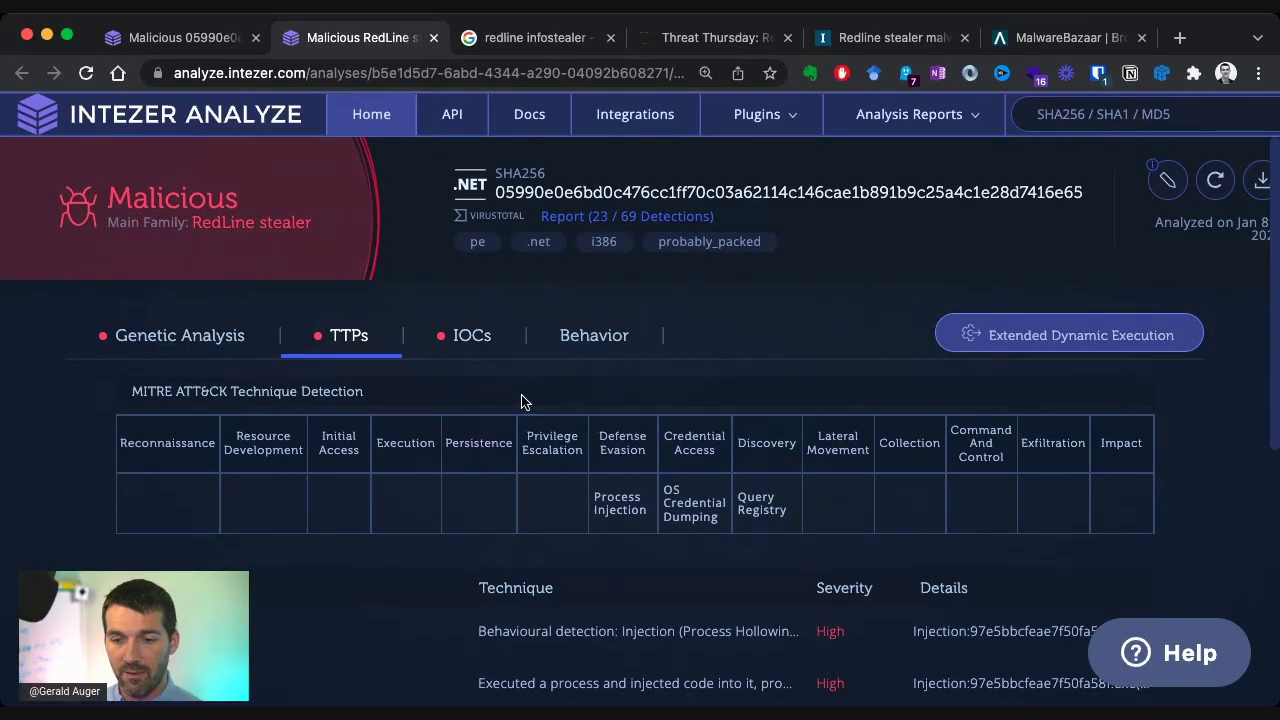
scroll(518, 403, "down", 2)
left_click(487, 254)
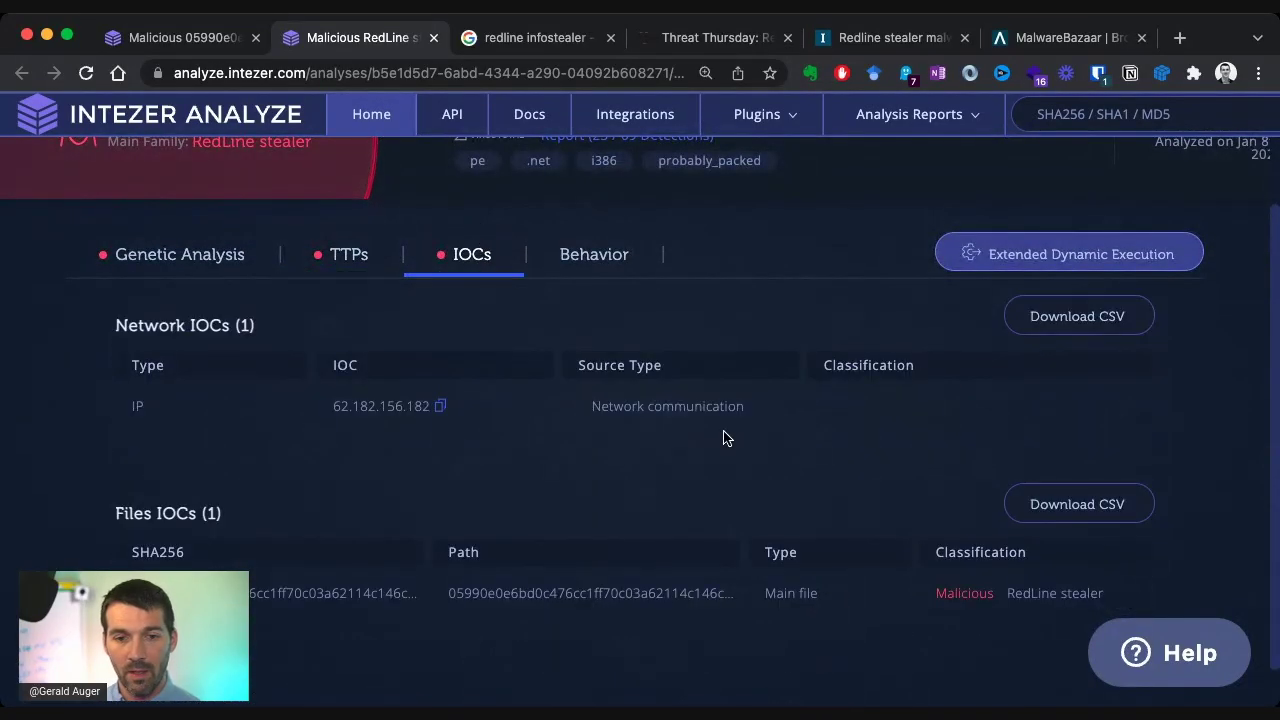
- Highlight the sample's Malicious verdict, then open its VirusTotal report and read through the security vendors' detection names
scroll(670, 412, "up", 2)
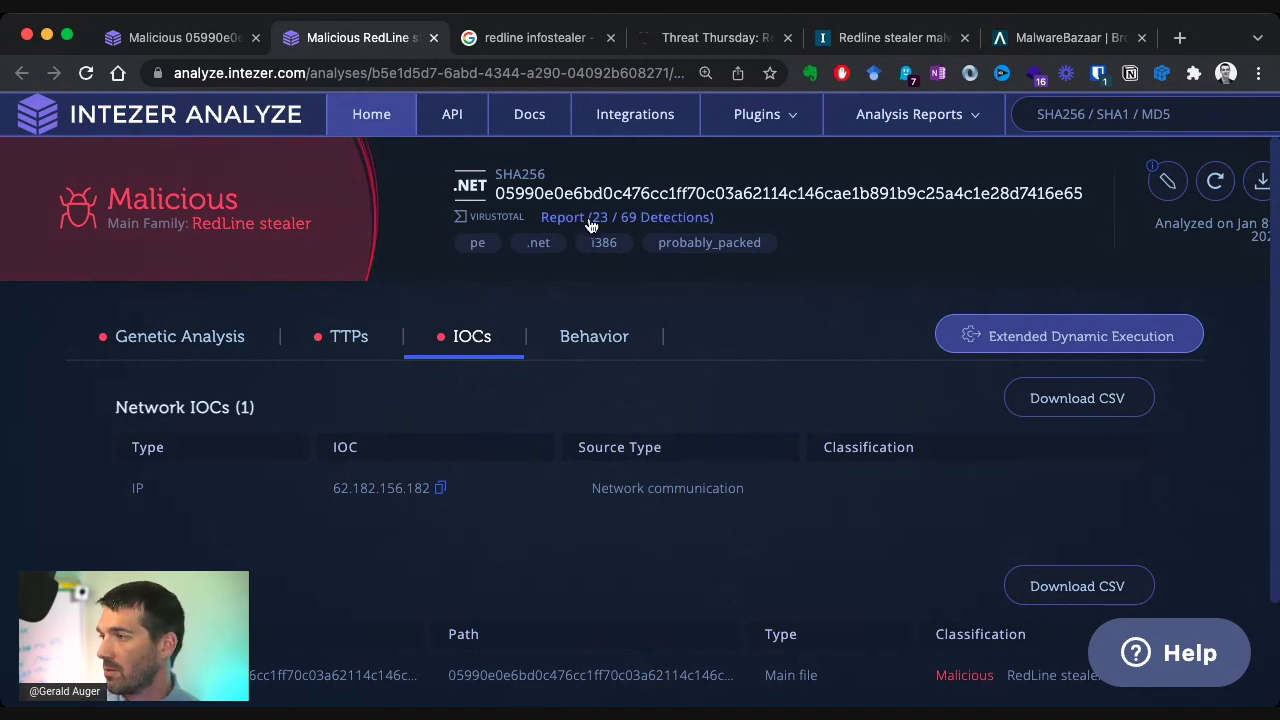
left_click_drag(112, 197, 240, 205)
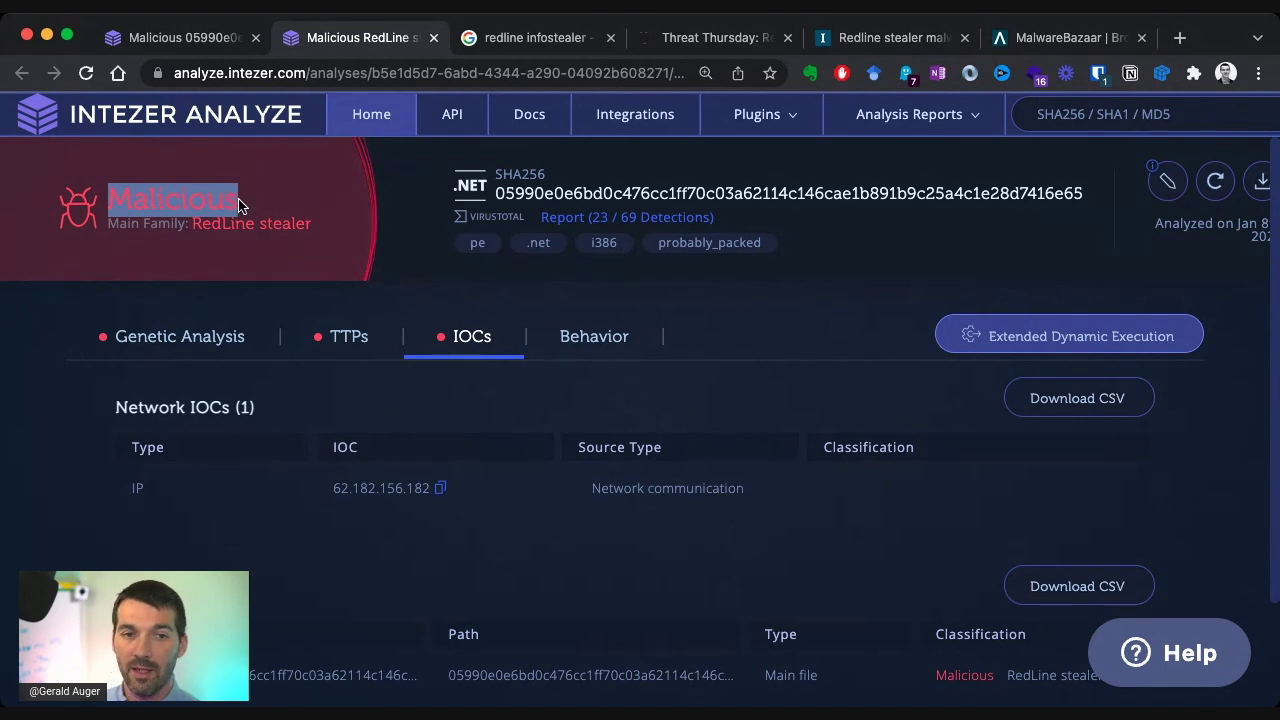
left_click(560, 218)
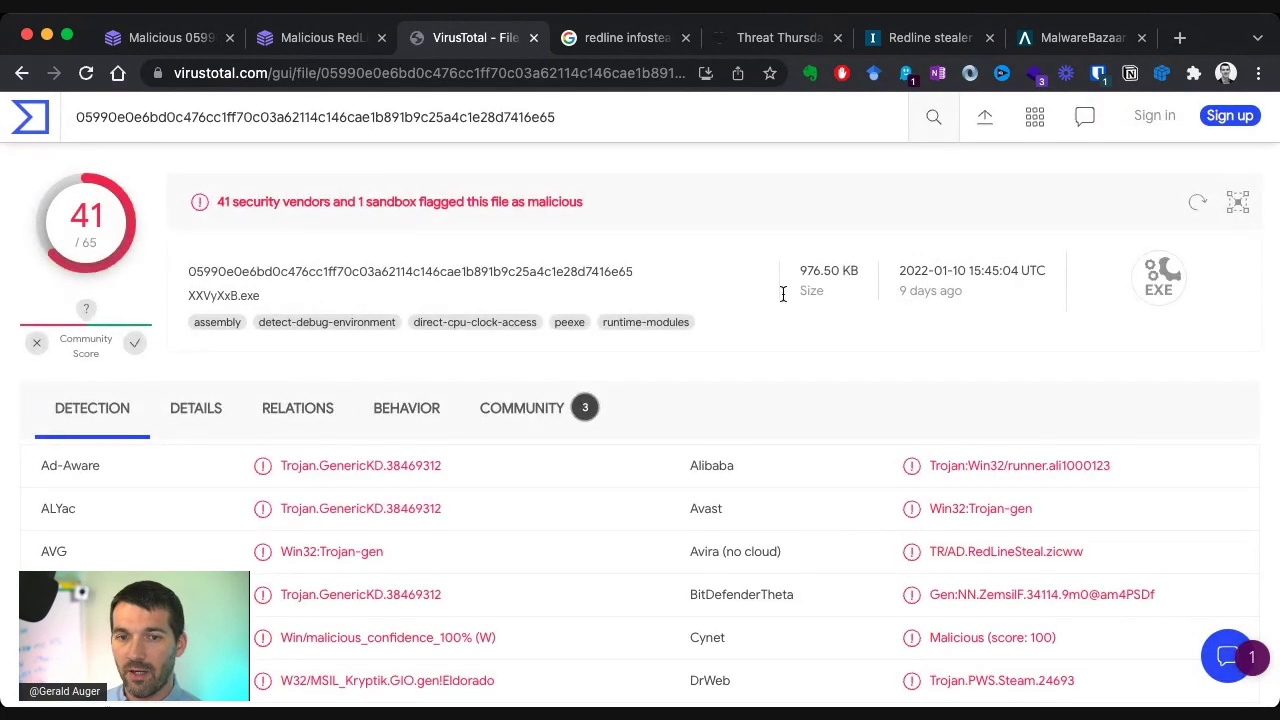
scroll(594, 294, "down", 5)
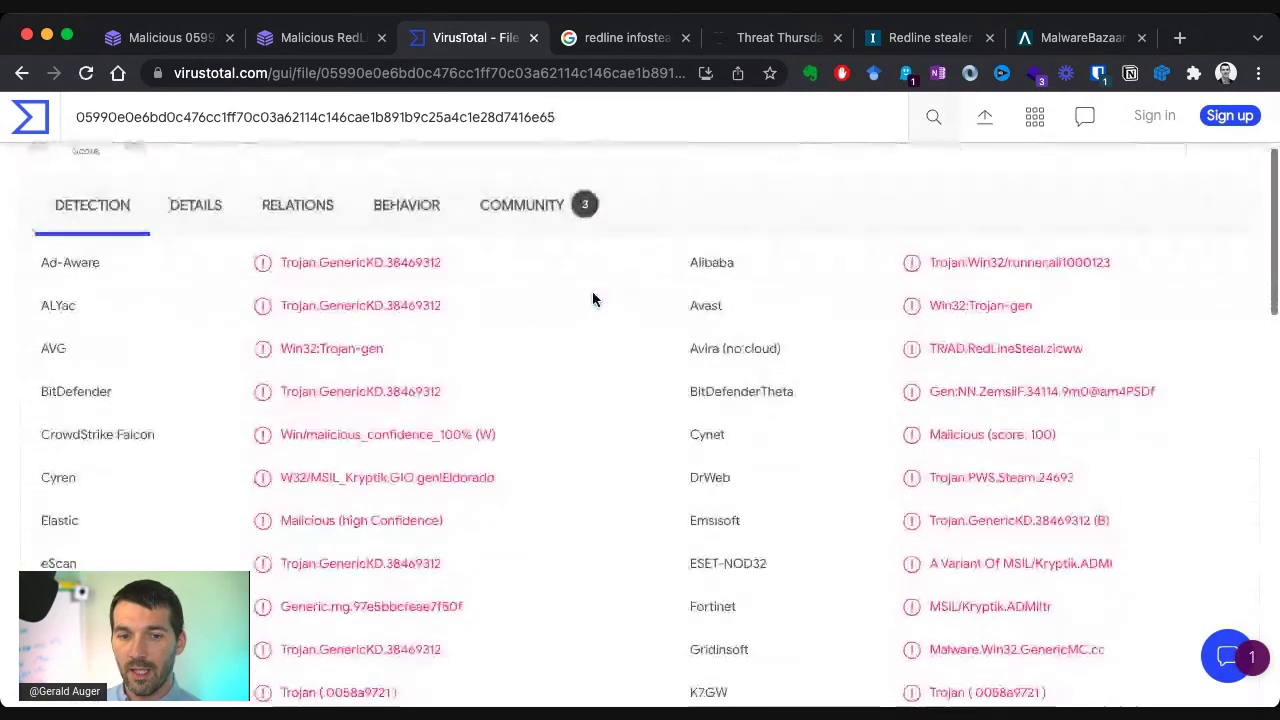
scroll(372, 461, "up", 5)
scroll(377, 449, "down", 9)
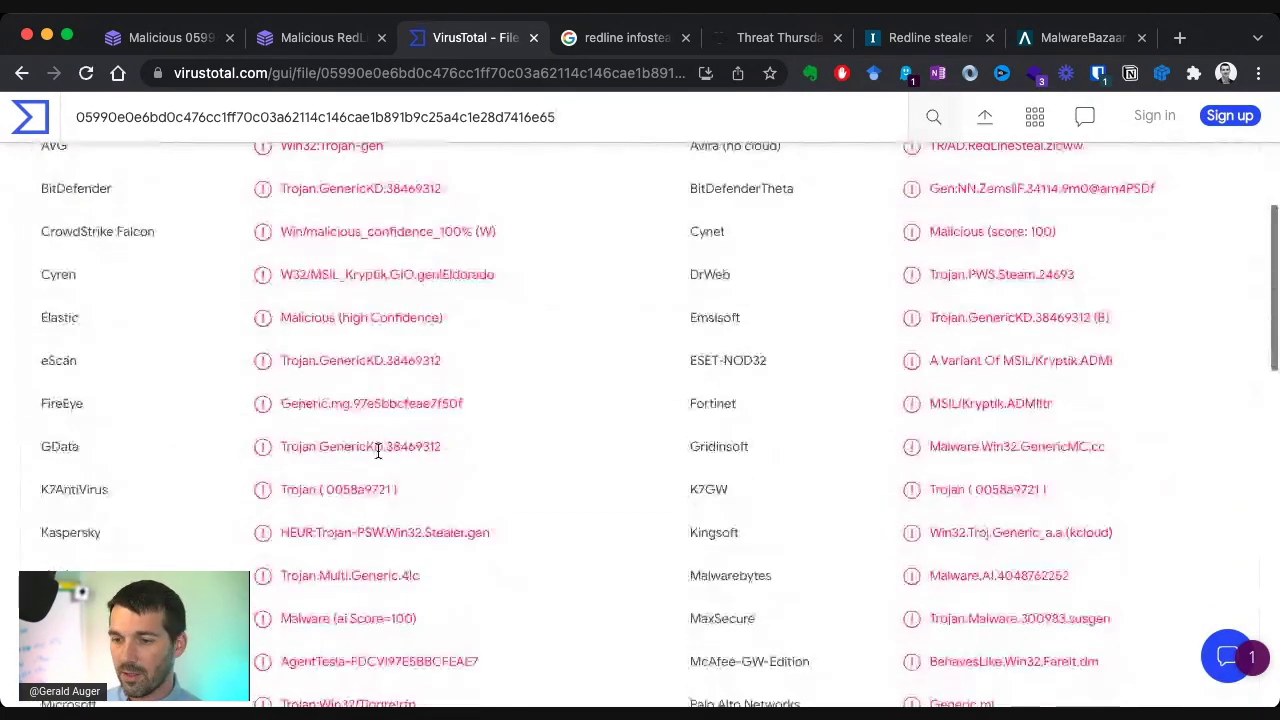
scroll(389, 446, "down", 8)
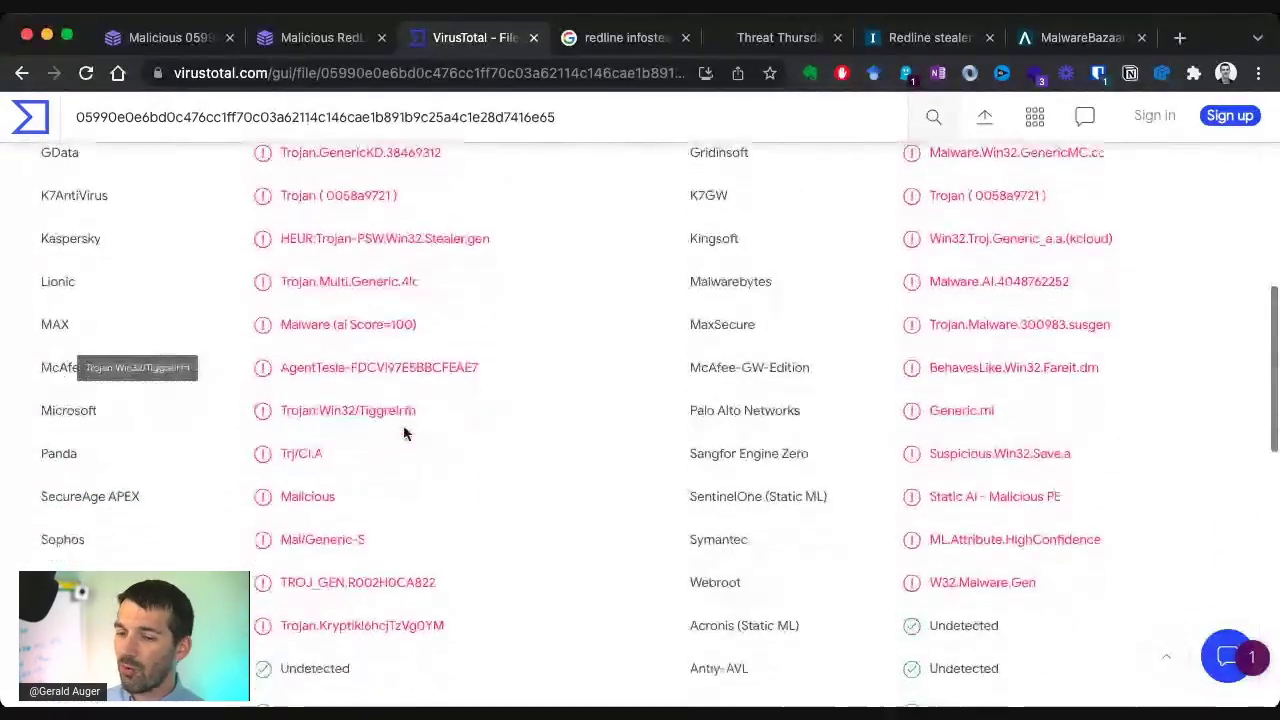
scroll(396, 436, "up", 9)
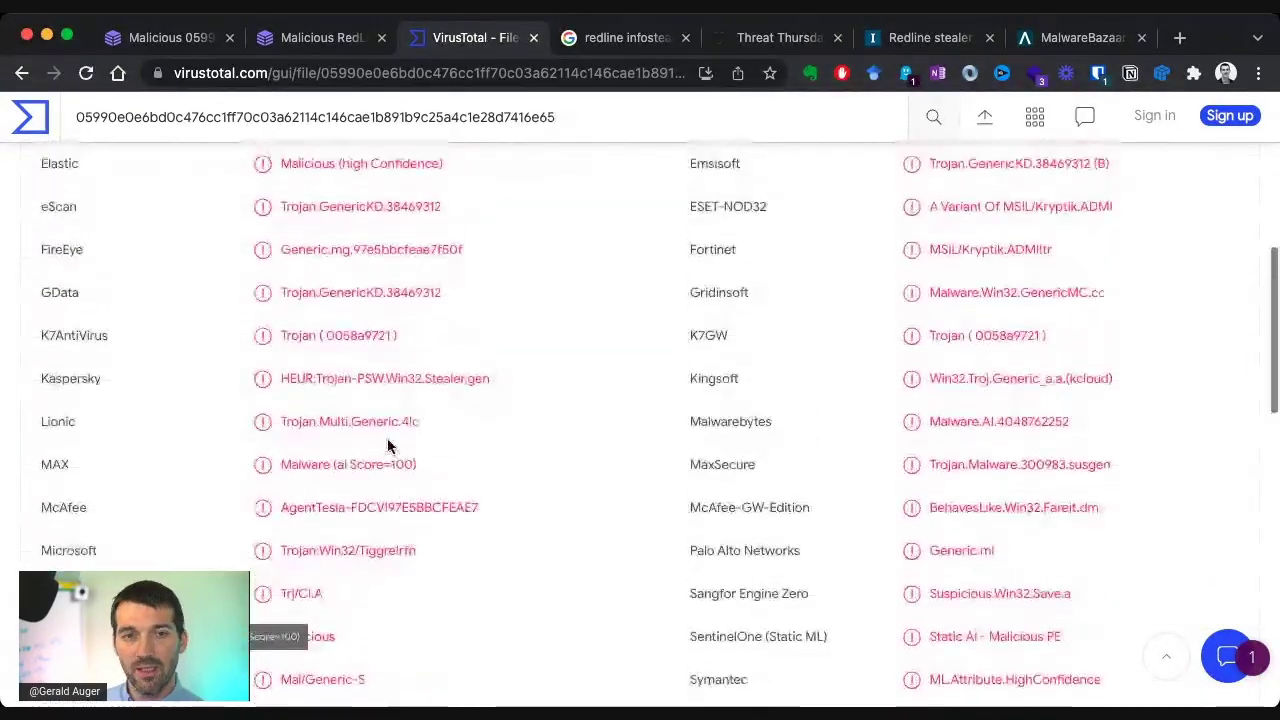
- Highlight the RedLine stealer family name in Intezer Analyze and compare it with the vendor detection names in the VirusTotal report
left_click(312, 37)
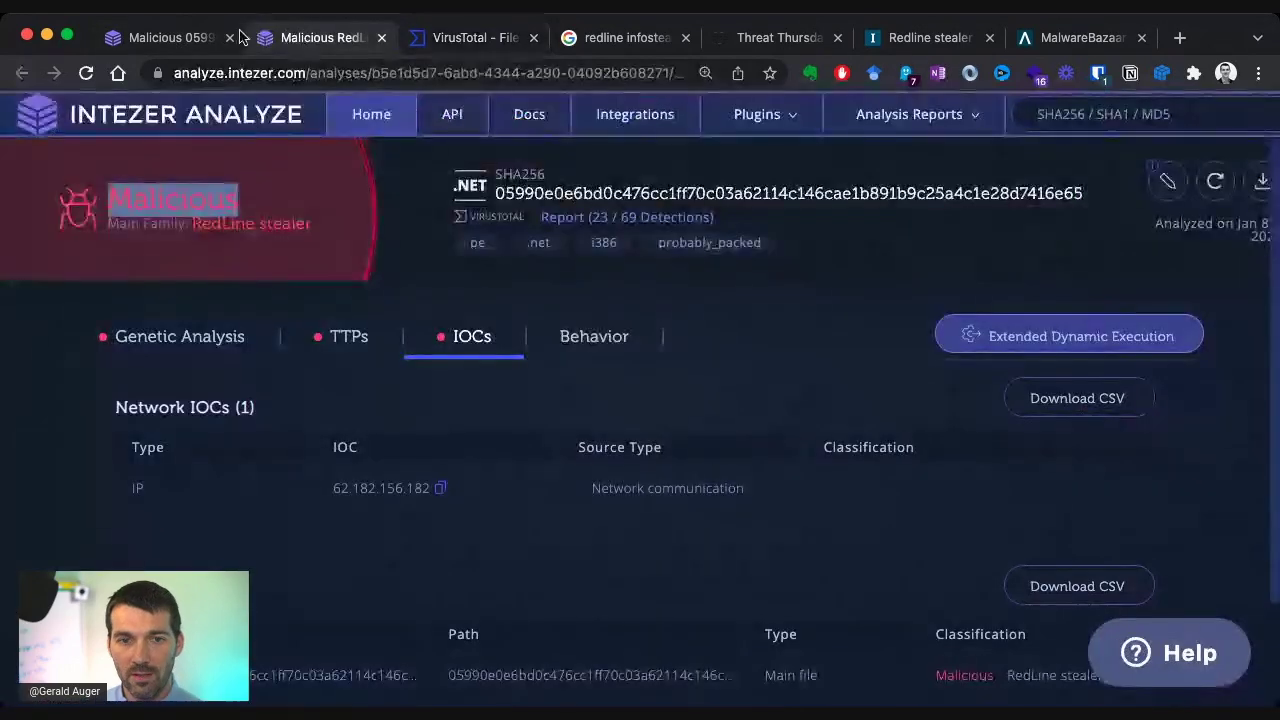
left_click(318, 237)
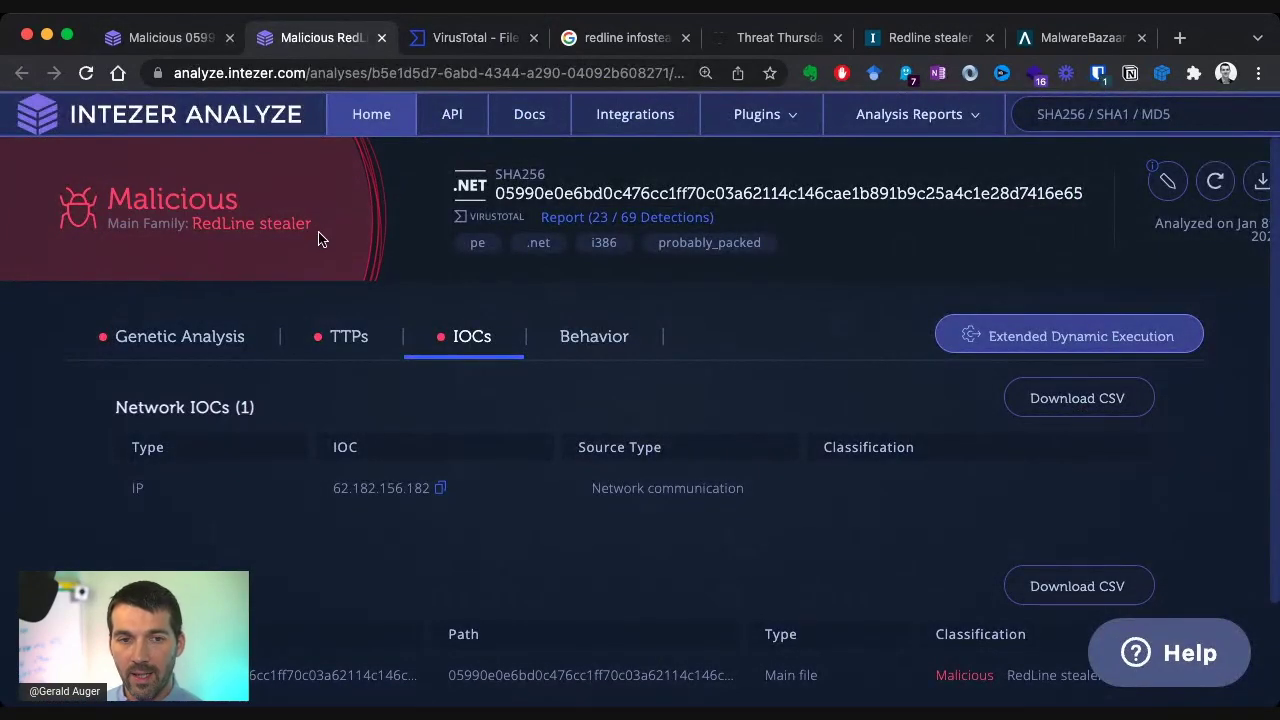
left_click_drag(320, 231, 185, 223)
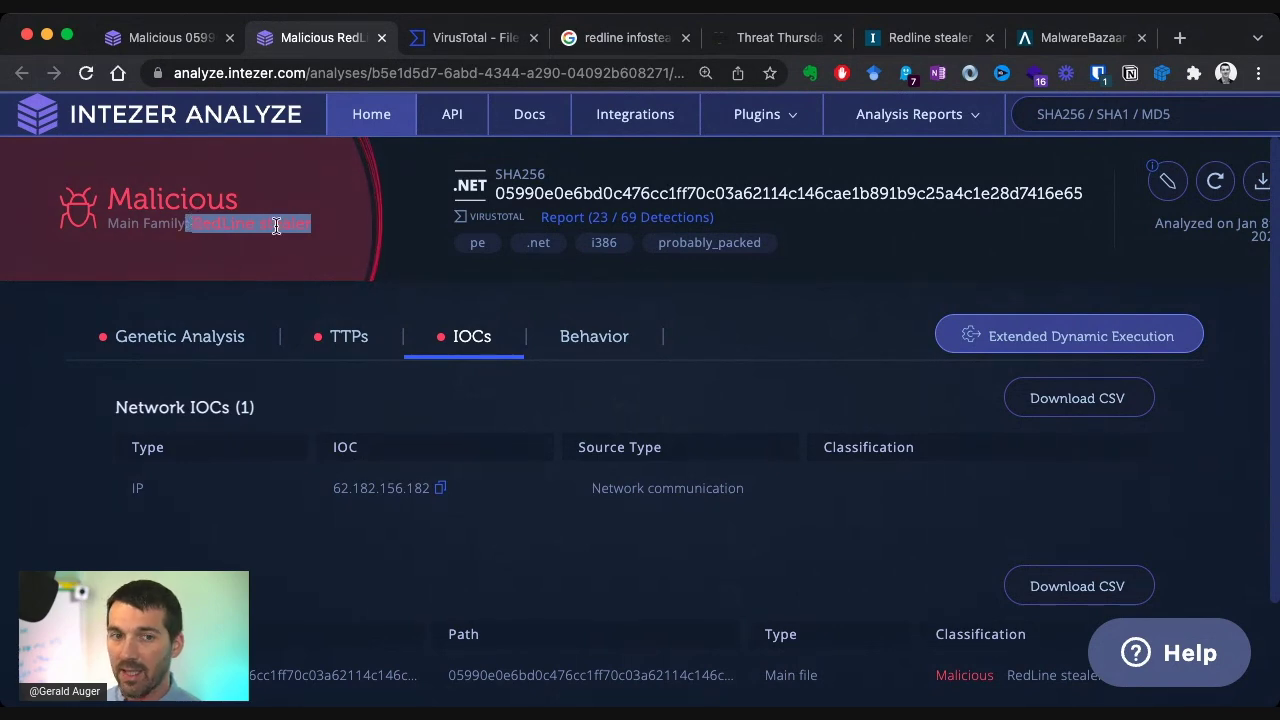
left_click(462, 45)
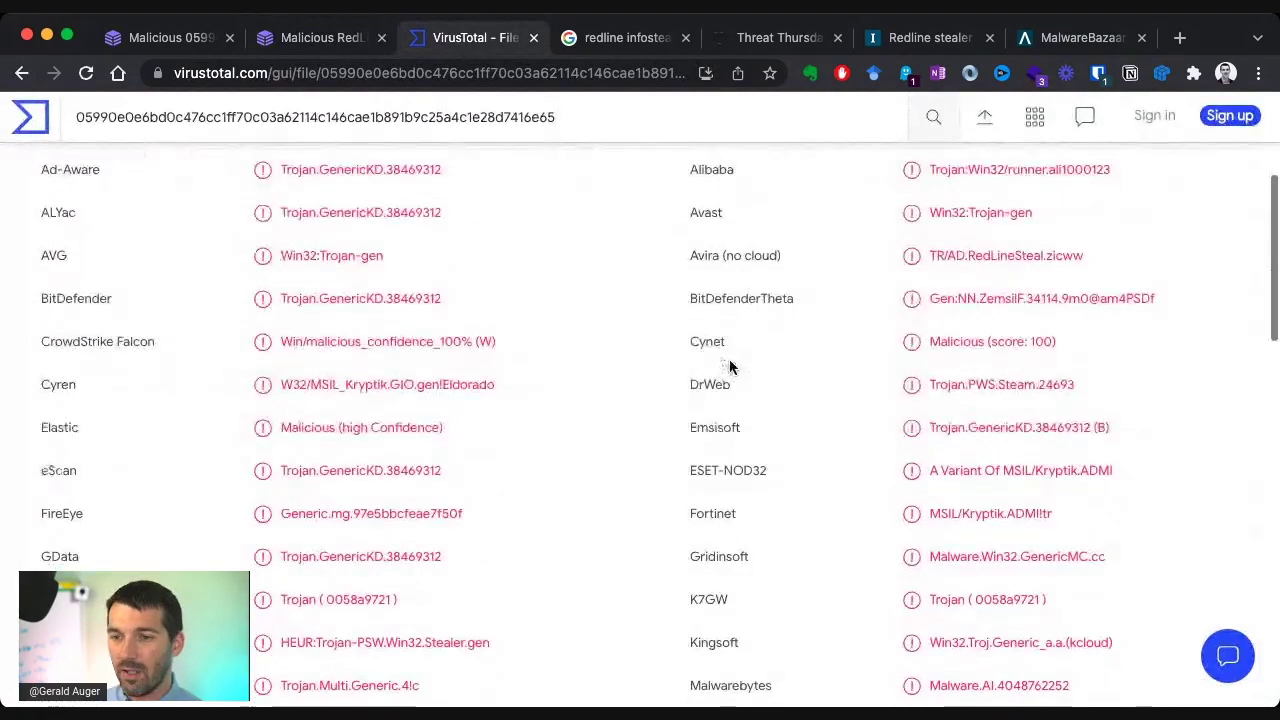
scroll(731, 357, "up", 5)
scroll(733, 358, "down", 5)
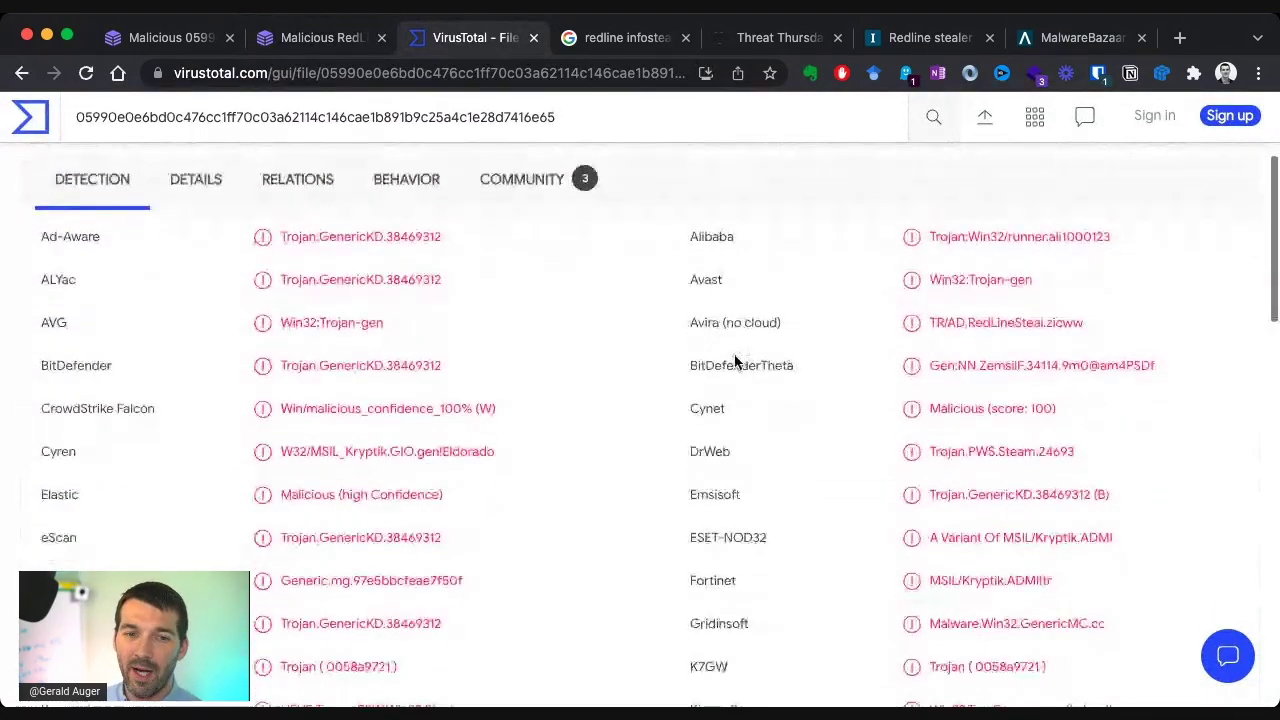
- Read through the vendors' detection names in the VirusTotal report, highlighting those given by Cyren and Webroot
scroll(357, 251, "down", 2)
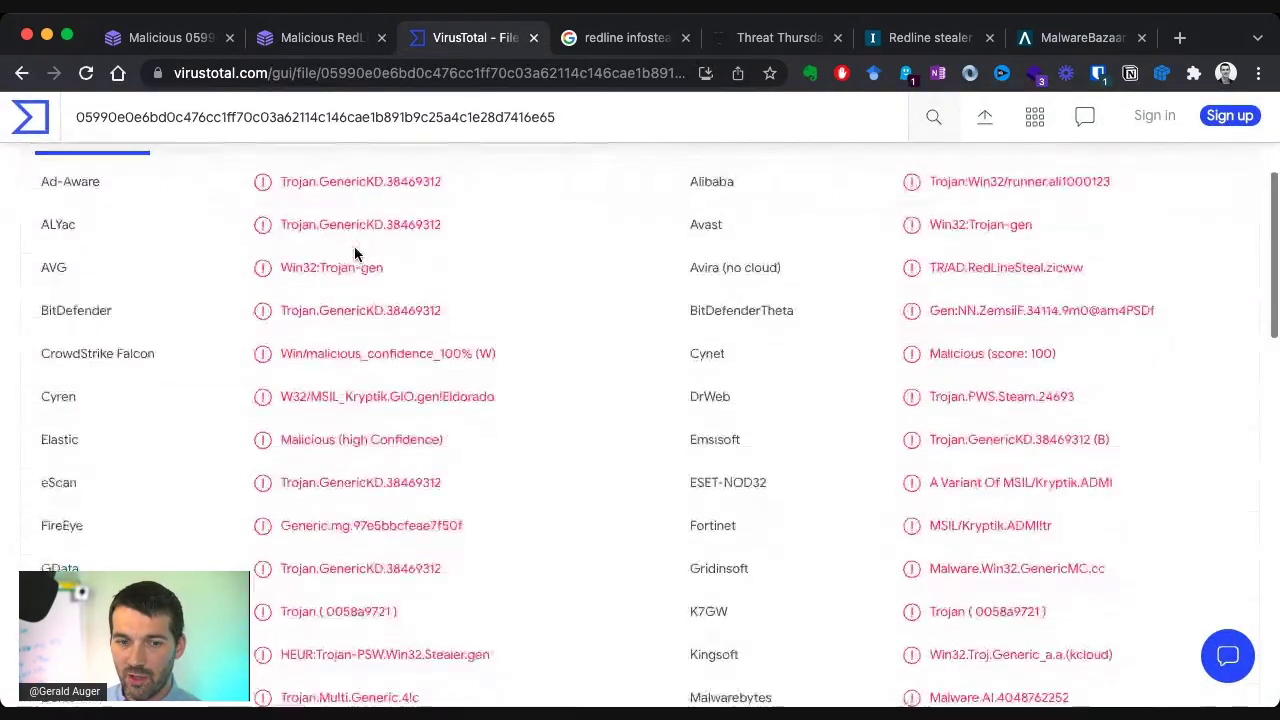
left_click_drag(504, 401, 280, 400)
left_click(567, 404)
scroll(618, 435, "down", 6)
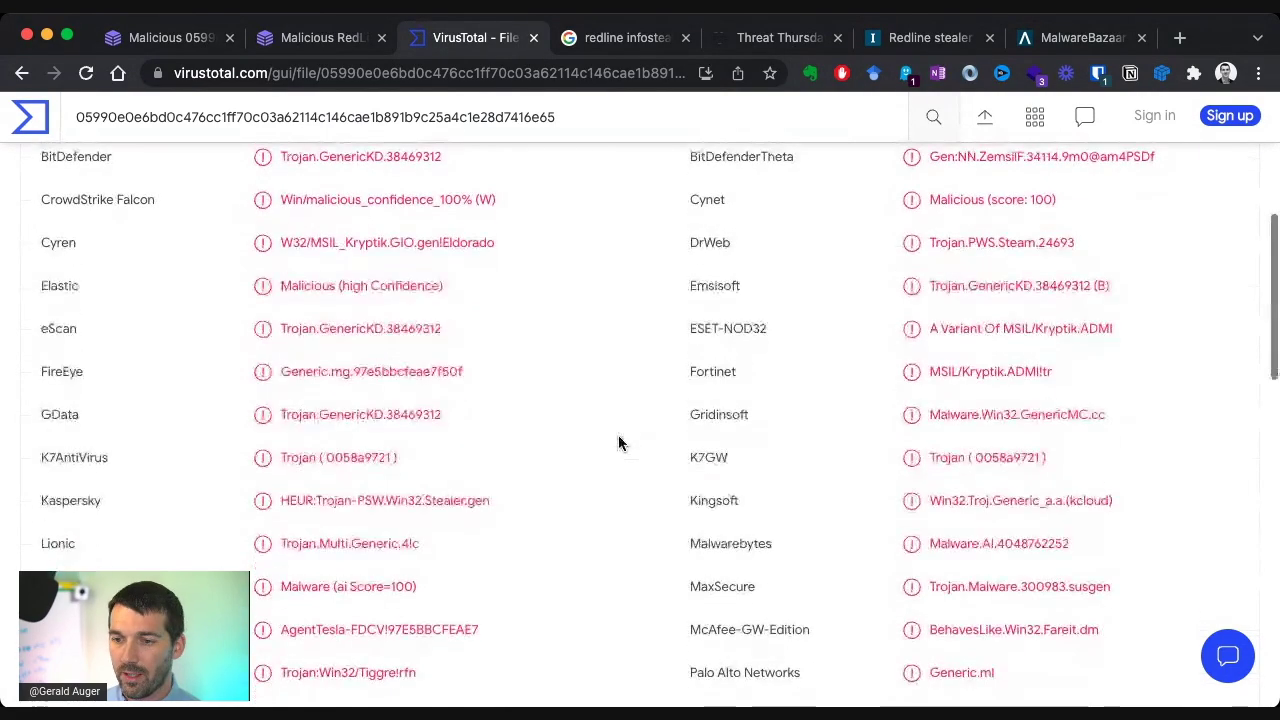
scroll(618, 438, "down", 5)
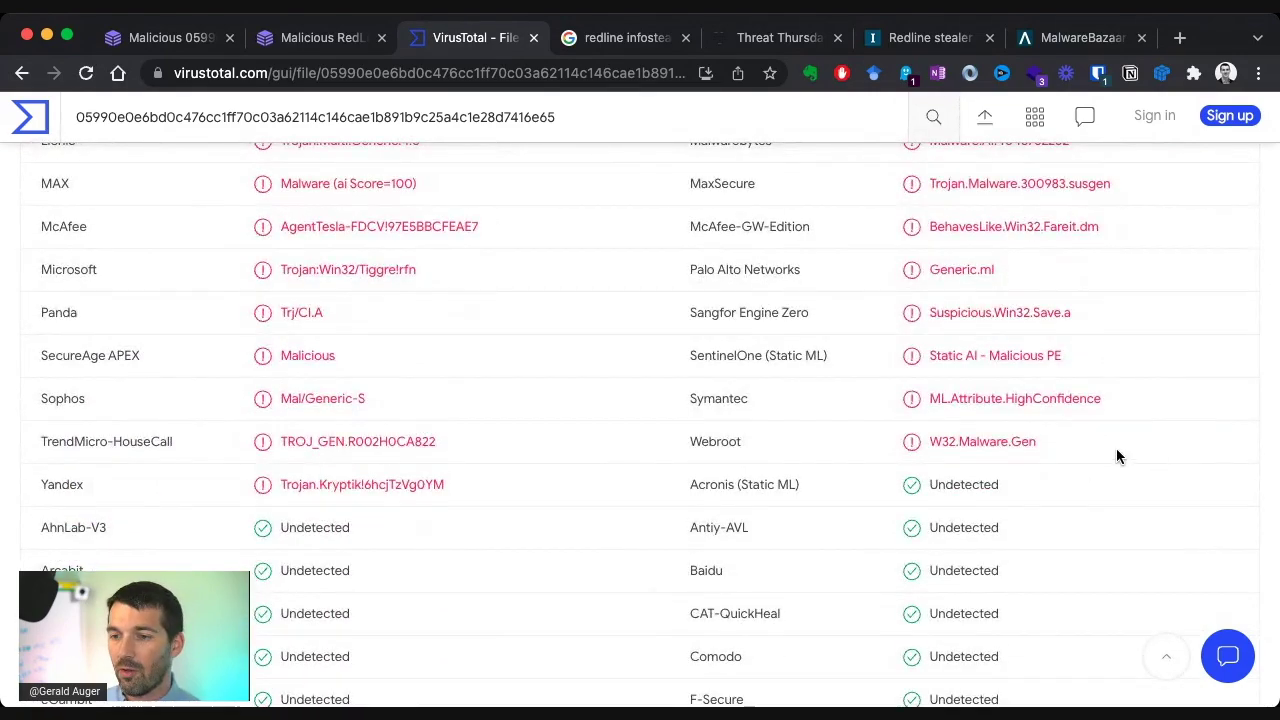
left_click_drag(1117, 455, 908, 441)
scroll(696, 492, "up", 4)
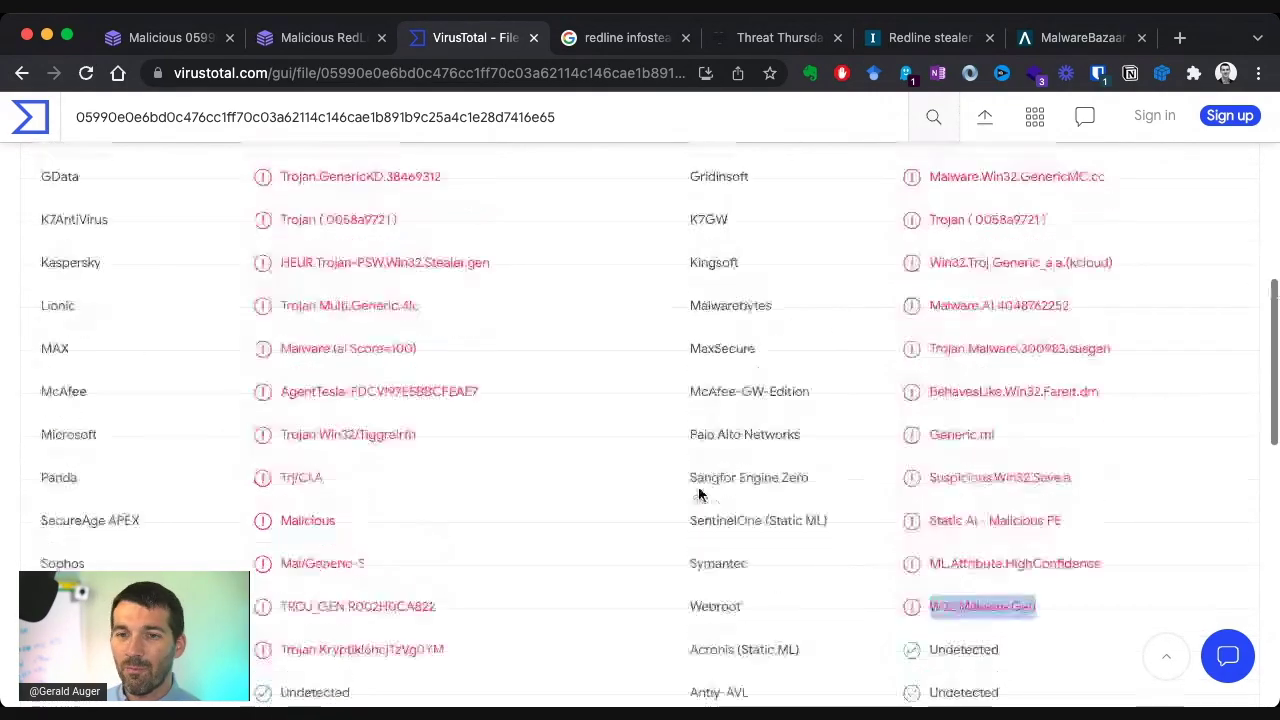
scroll(698, 493, "up", 8)
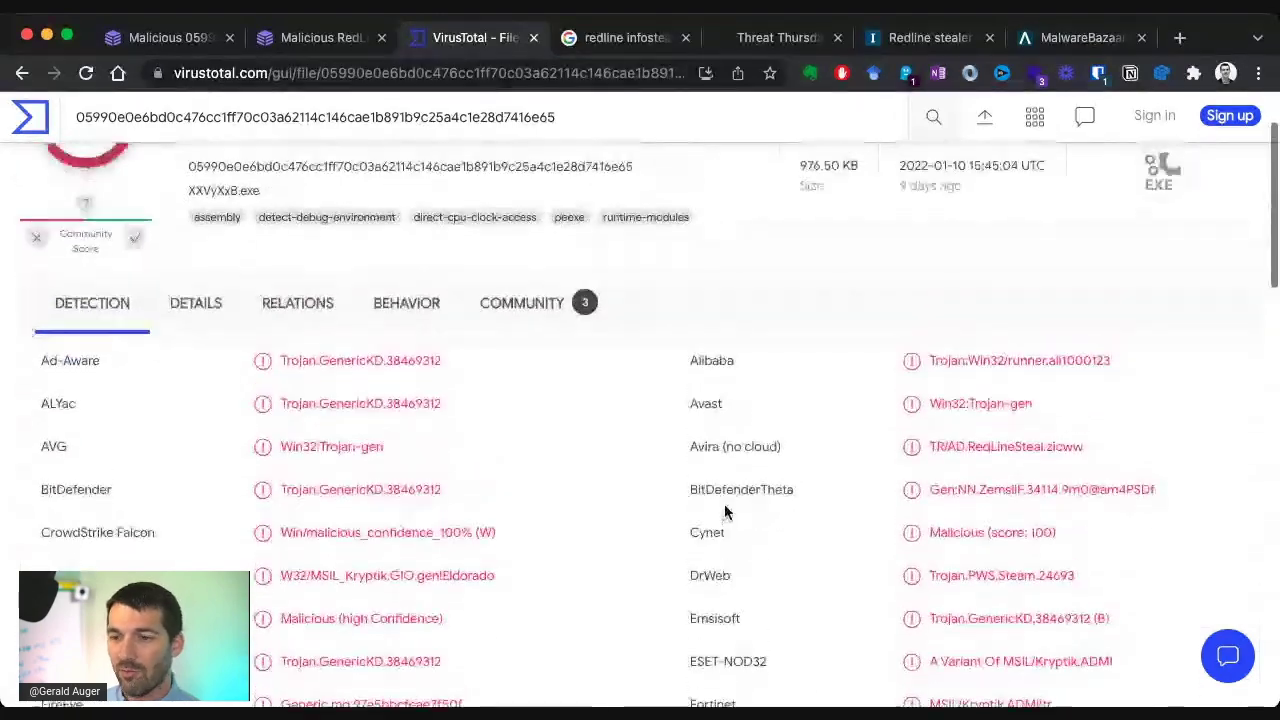
scroll(724, 503, "down", 1)
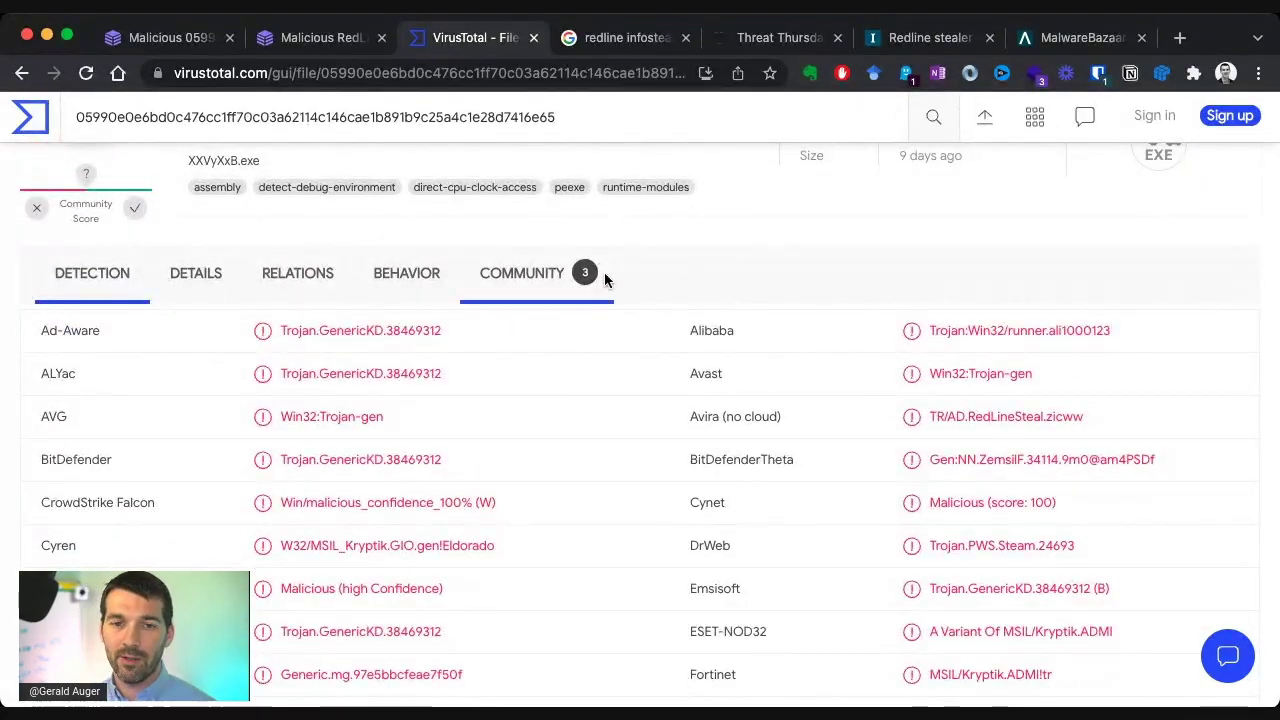
- Return to the sample's Intezer Analyze report, highlight its main family name, and review its genetic analysis and memory modules
left_click(347, 40)
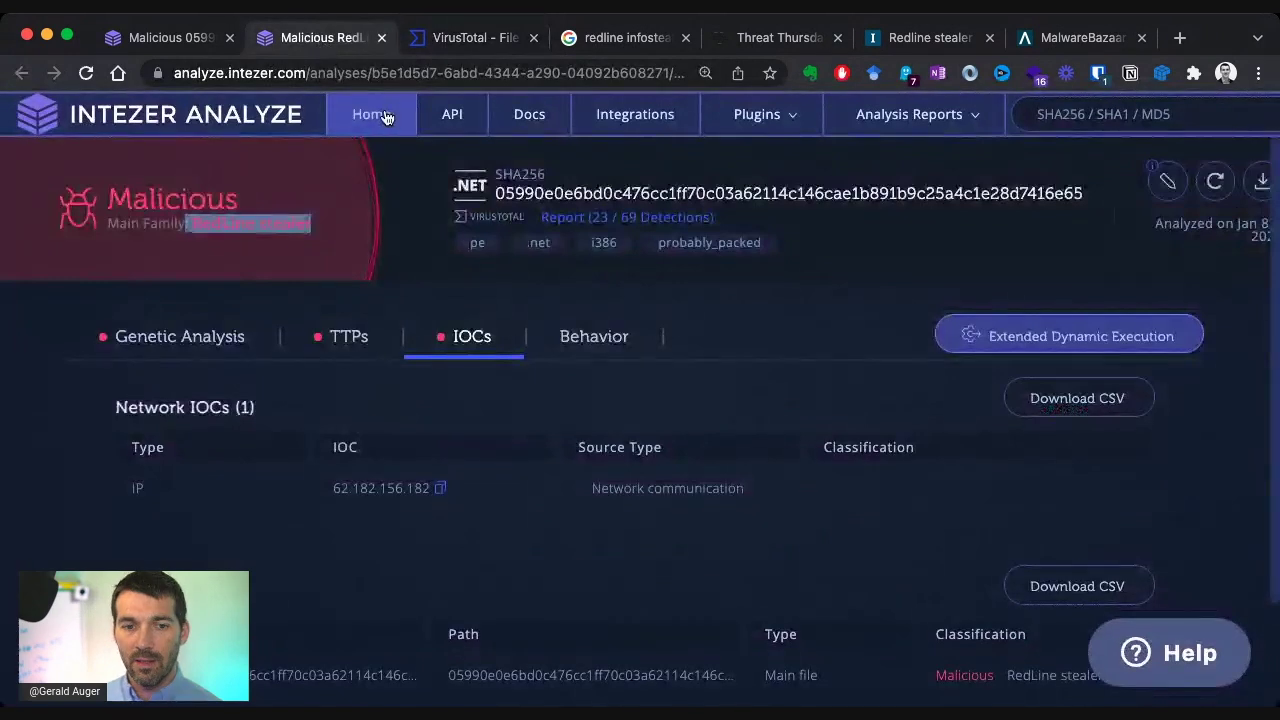
scroll(505, 278, "down", 1)
scroll(505, 278, "up", 1)
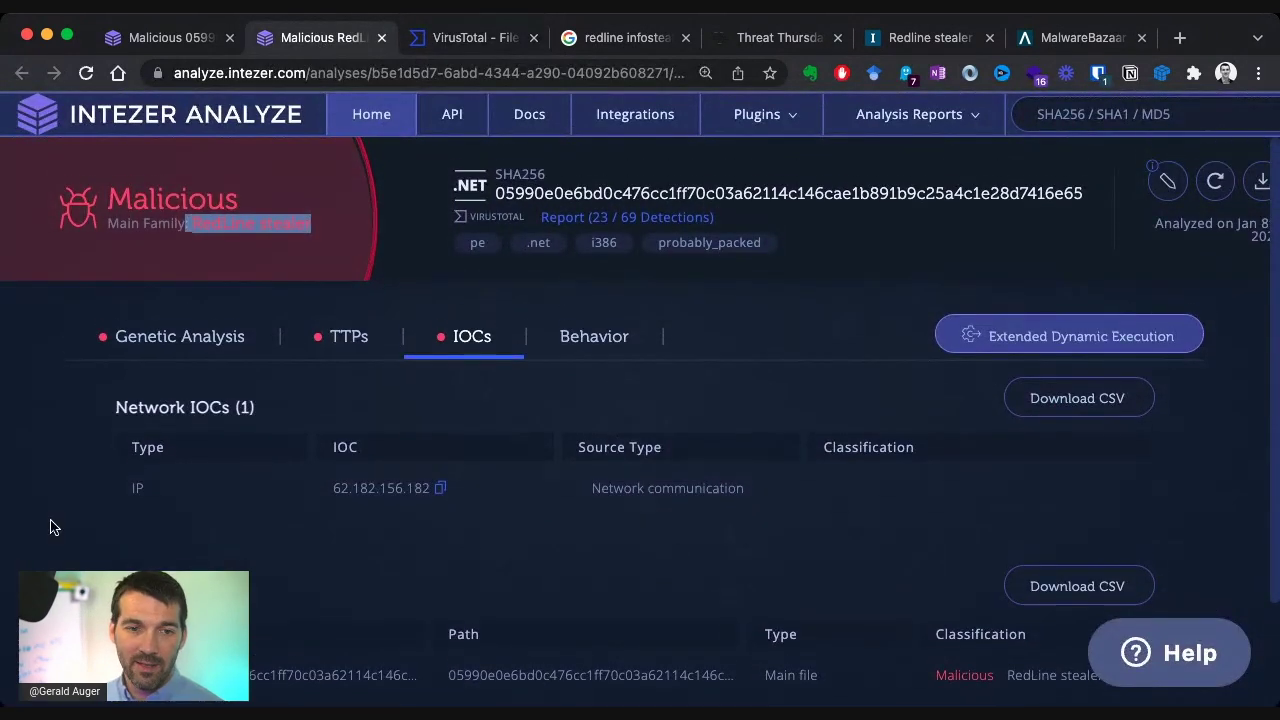
left_click(238, 355)
left_click_drag(332, 224, 170, 222)
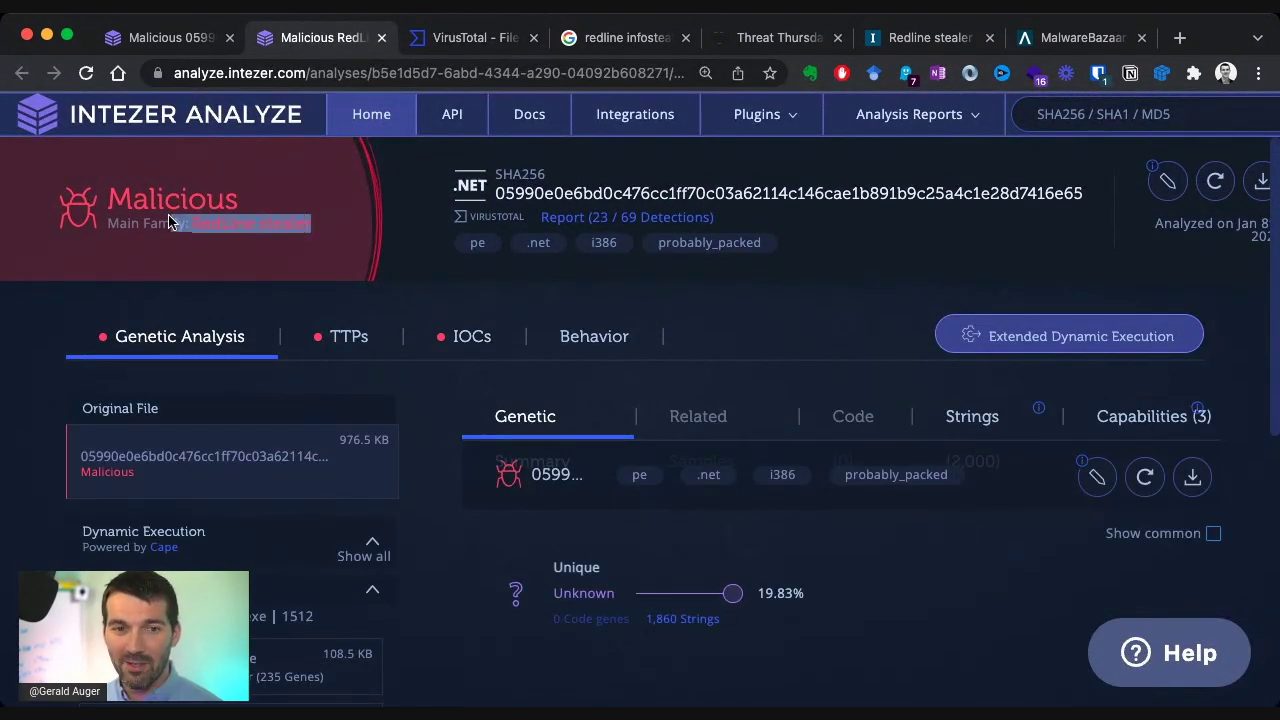
left_click(286, 264)
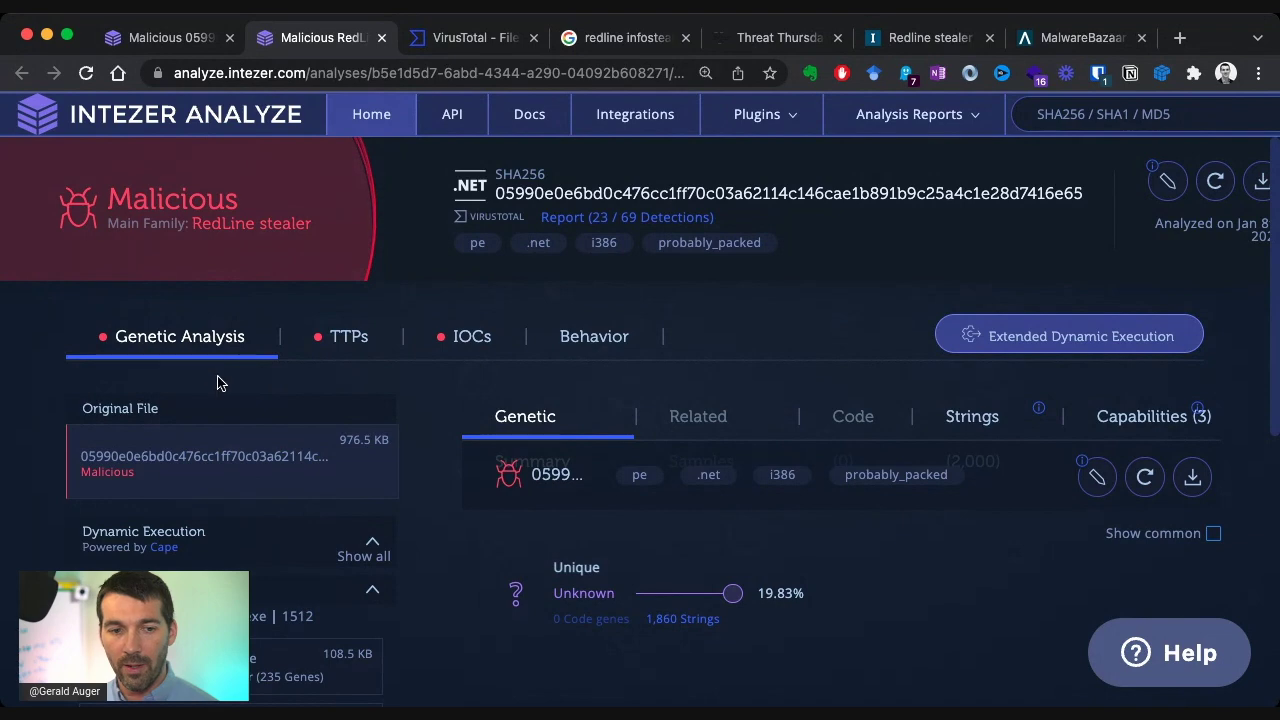
scroll(220, 383, "down", 4)
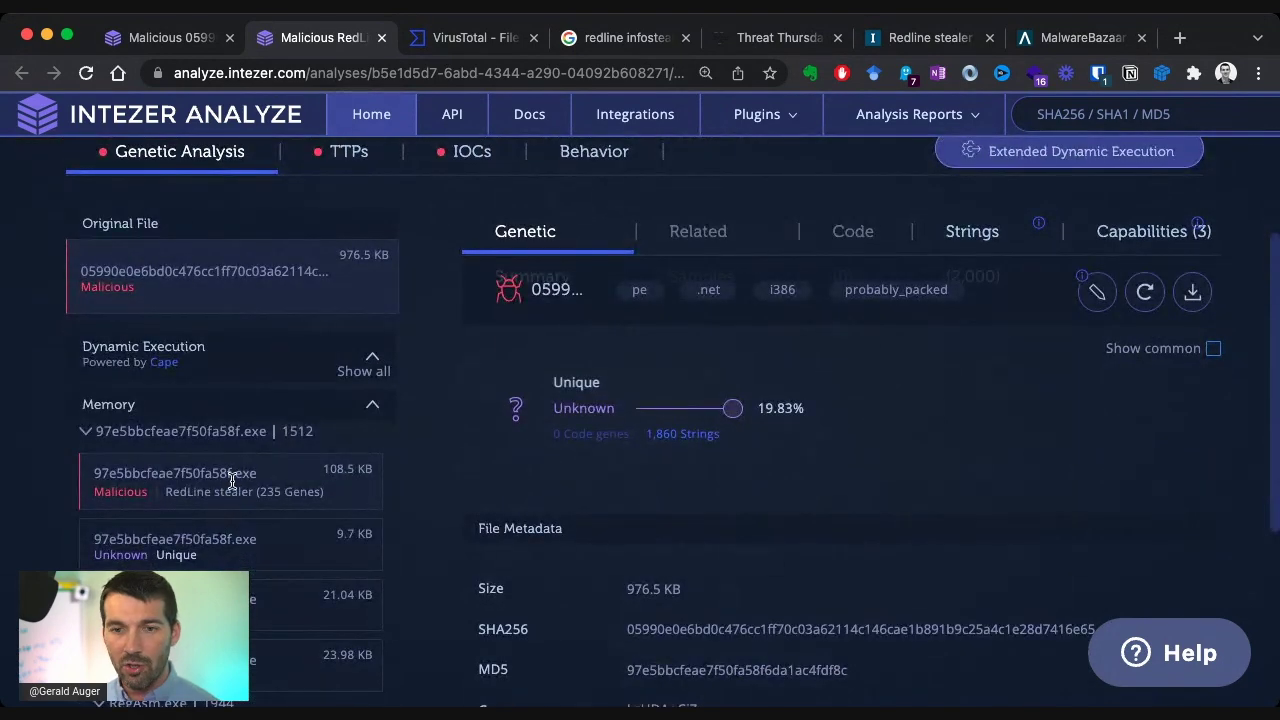
scroll(504, 372, "up", 4)
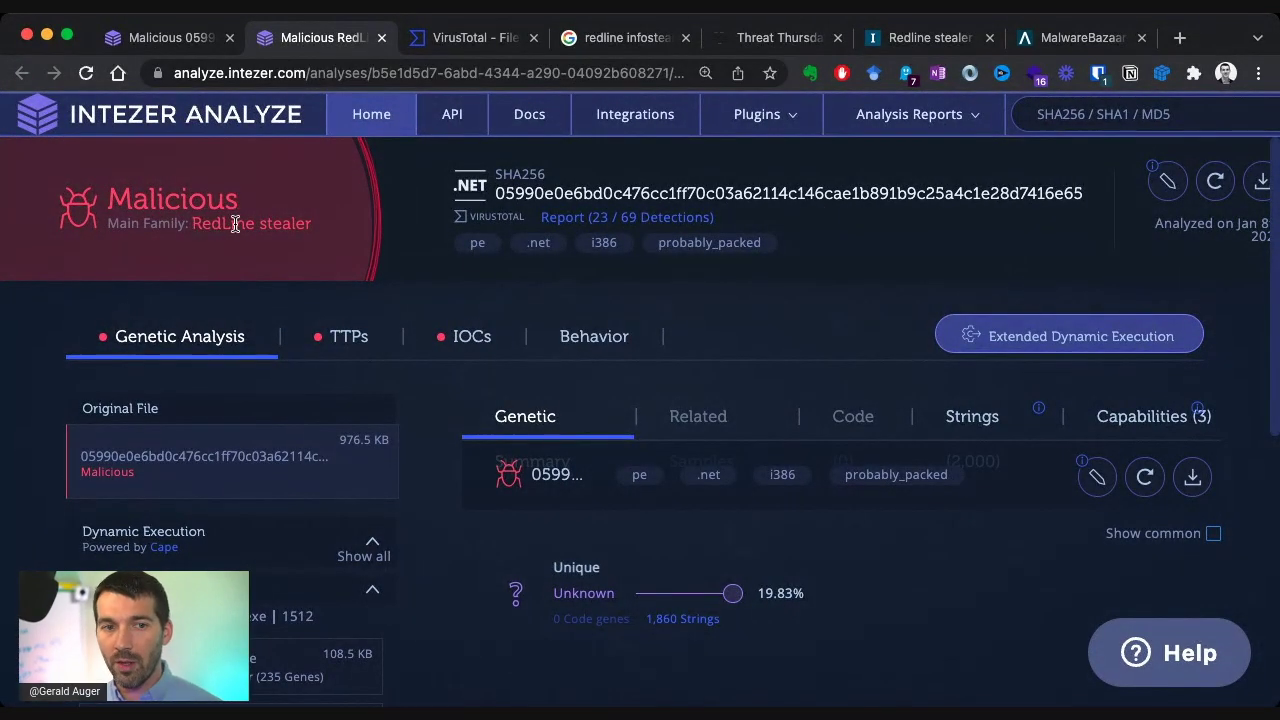
- Search Intezer Analyze's malware families for "RedLine stealer" and subscribe to tracking of that threat
left_click_drag(192, 224, 294, 222)
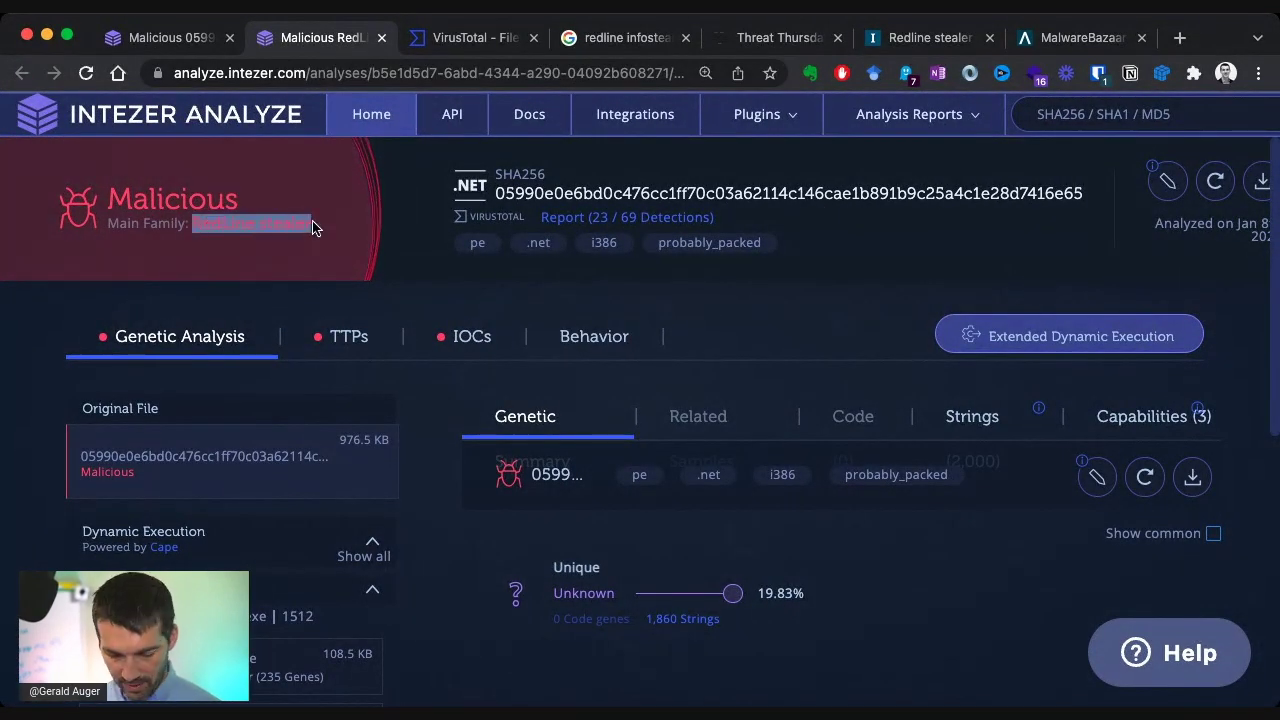
left_click(372, 114)
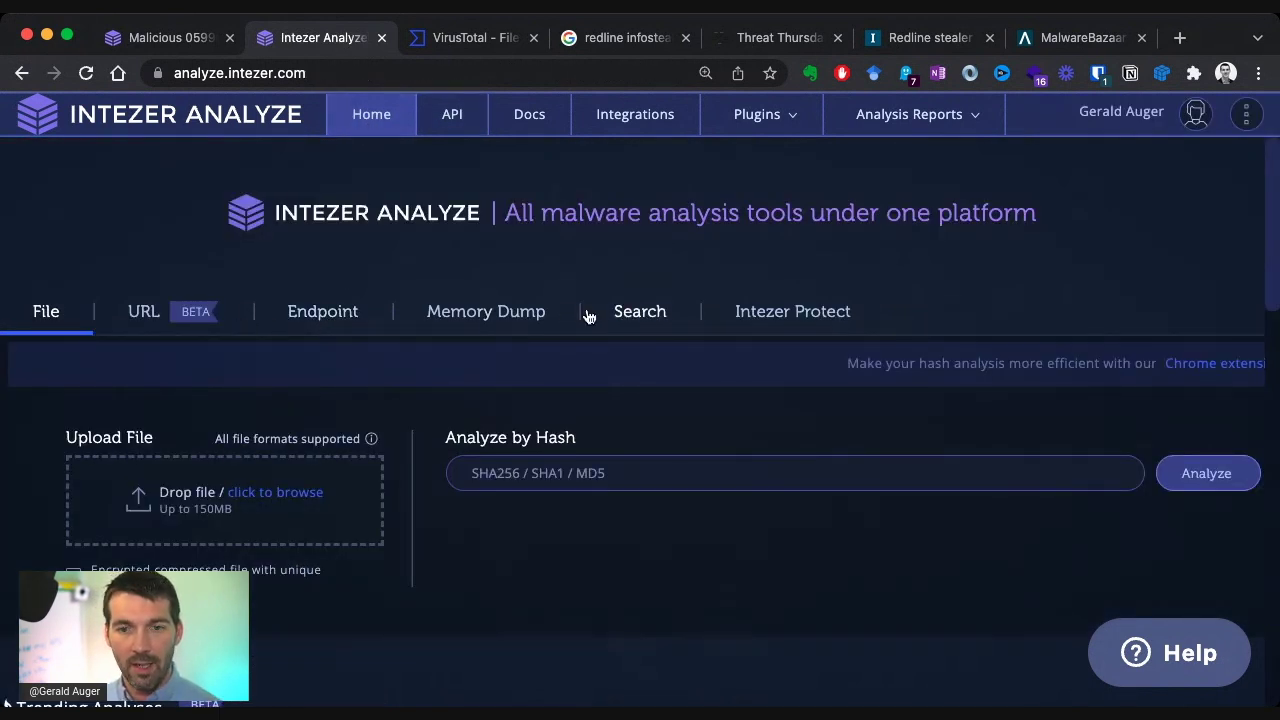
left_click(645, 312)
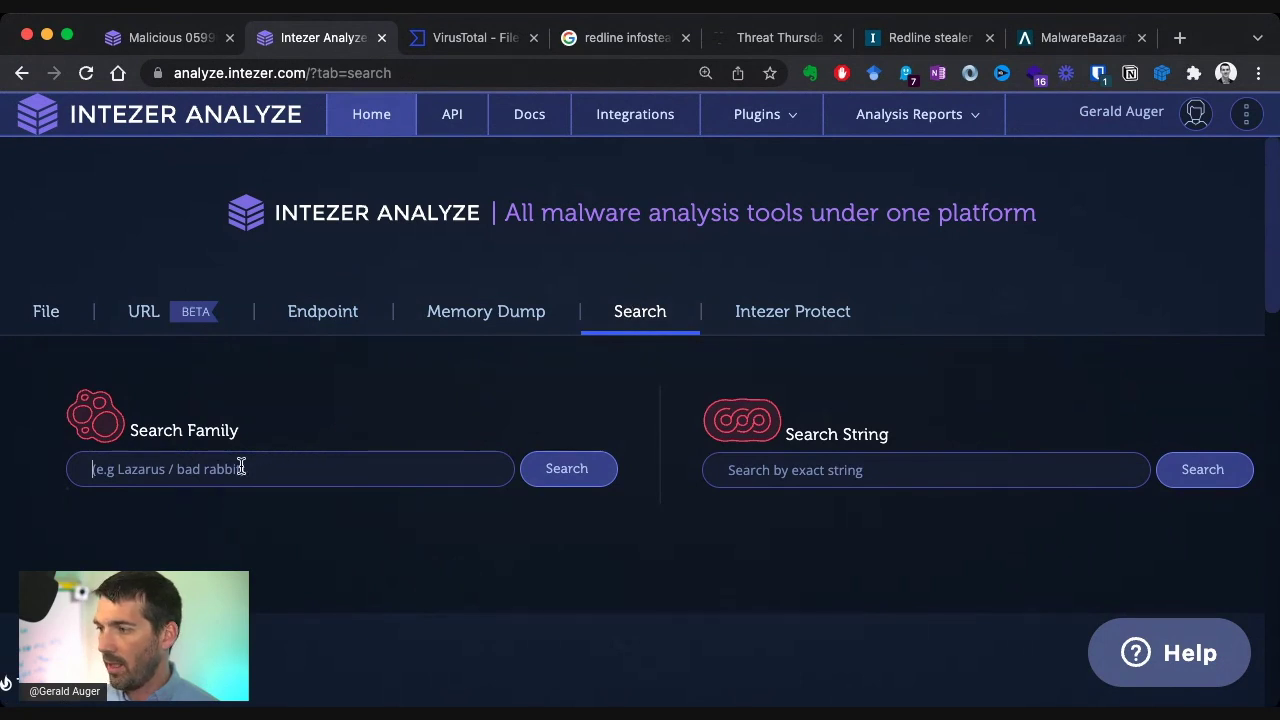
type("RedLine stealer")
left_click(584, 471)
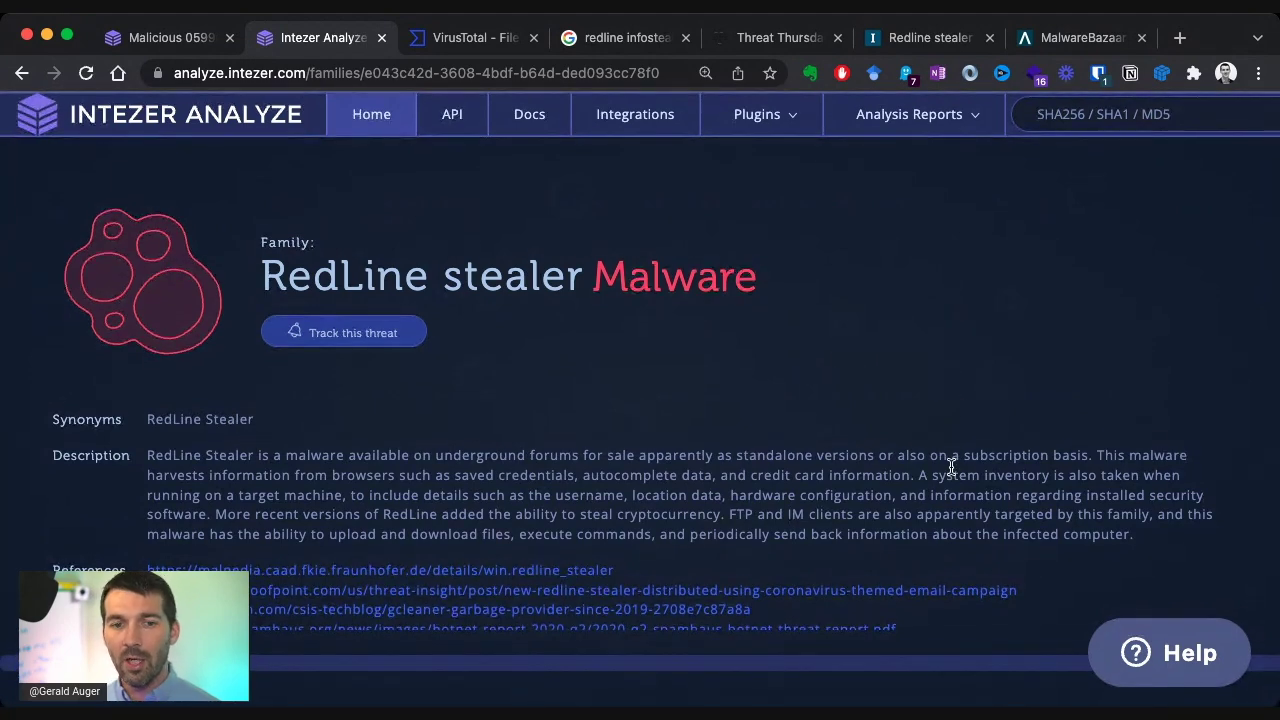
left_click(343, 332)
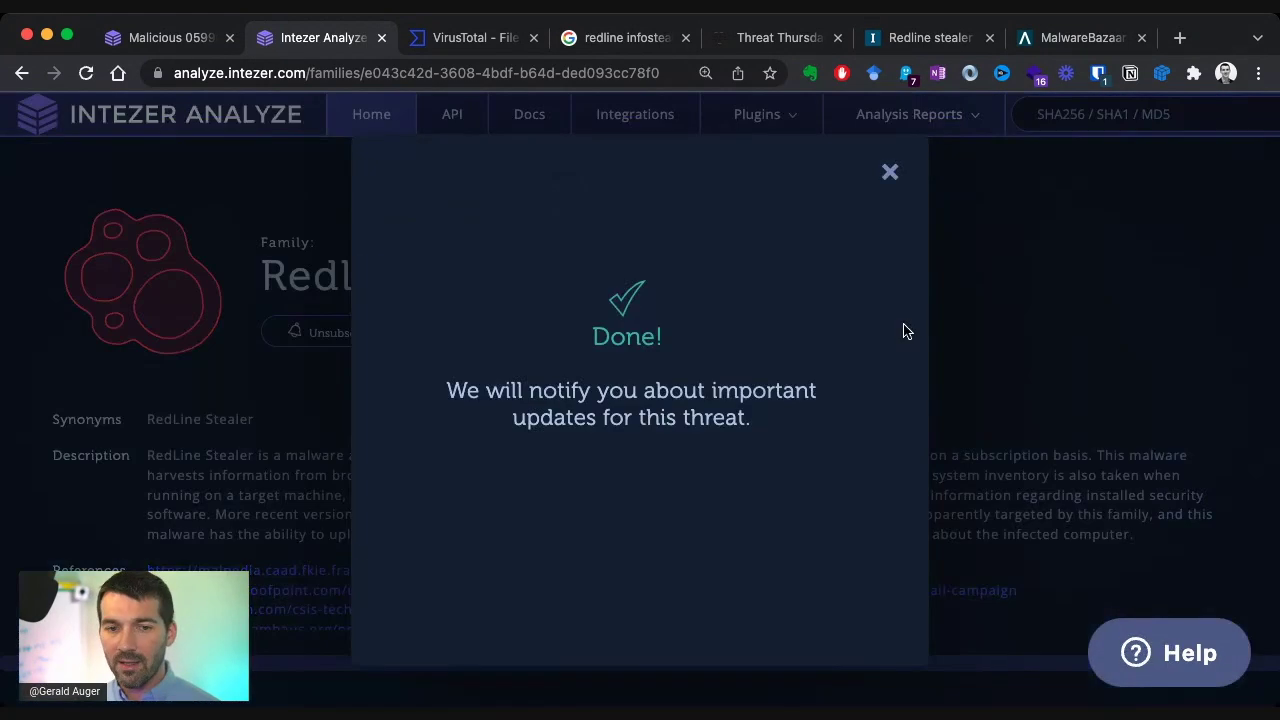
left_click(889, 174)
- Examine the RedLine stealer family's description, references and family samples, and return to the Intezer Analyze home page
scroll(716, 404, "down", 2)
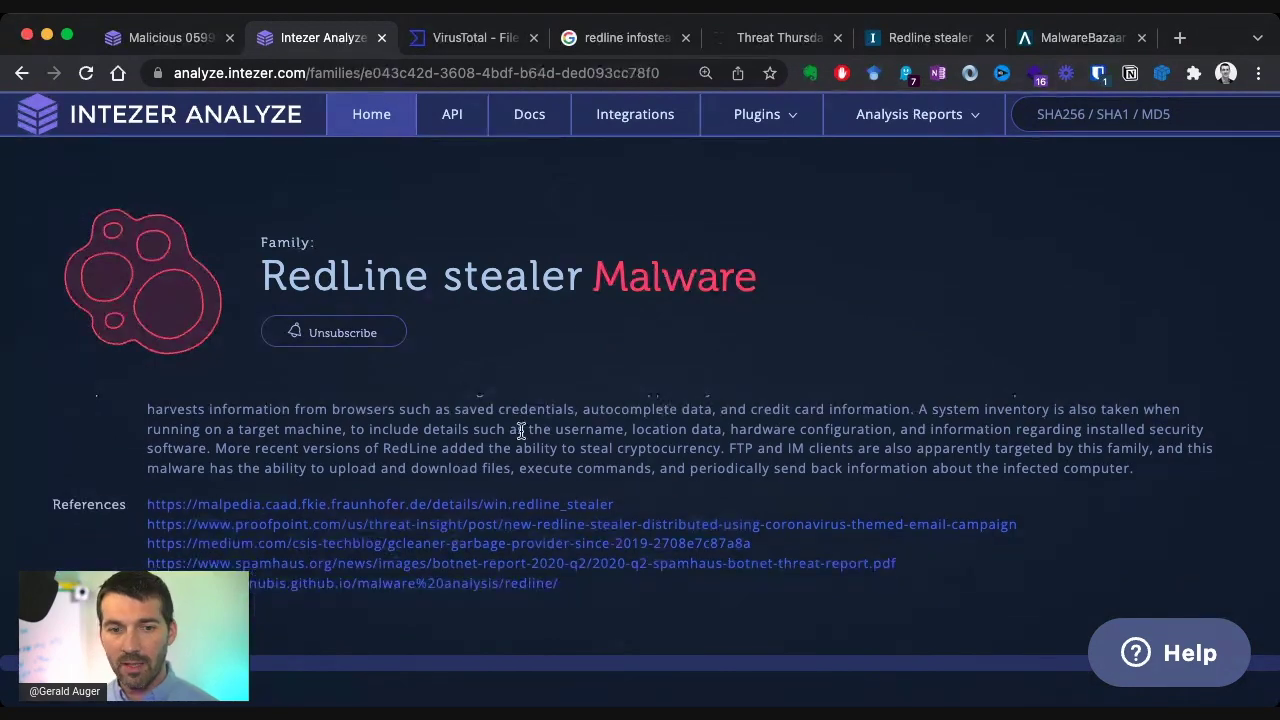
scroll(517, 423, "up", 1)
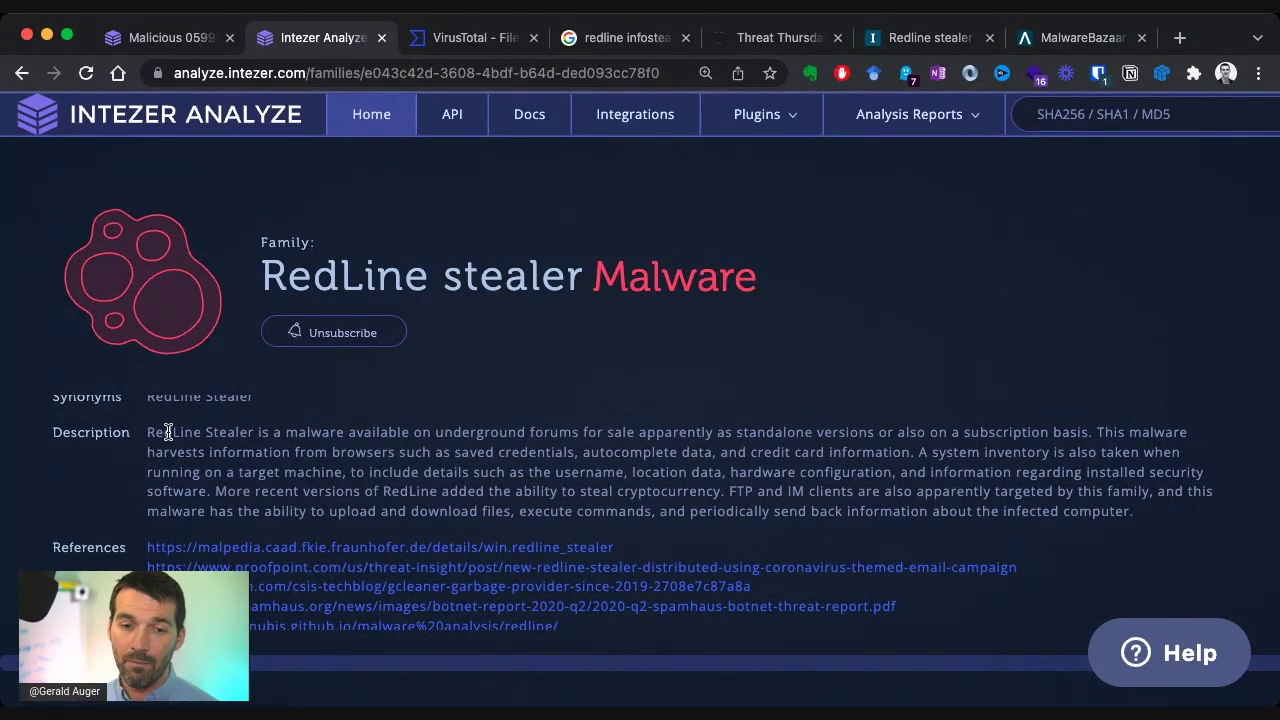
scroll(500, 538, "down", 3)
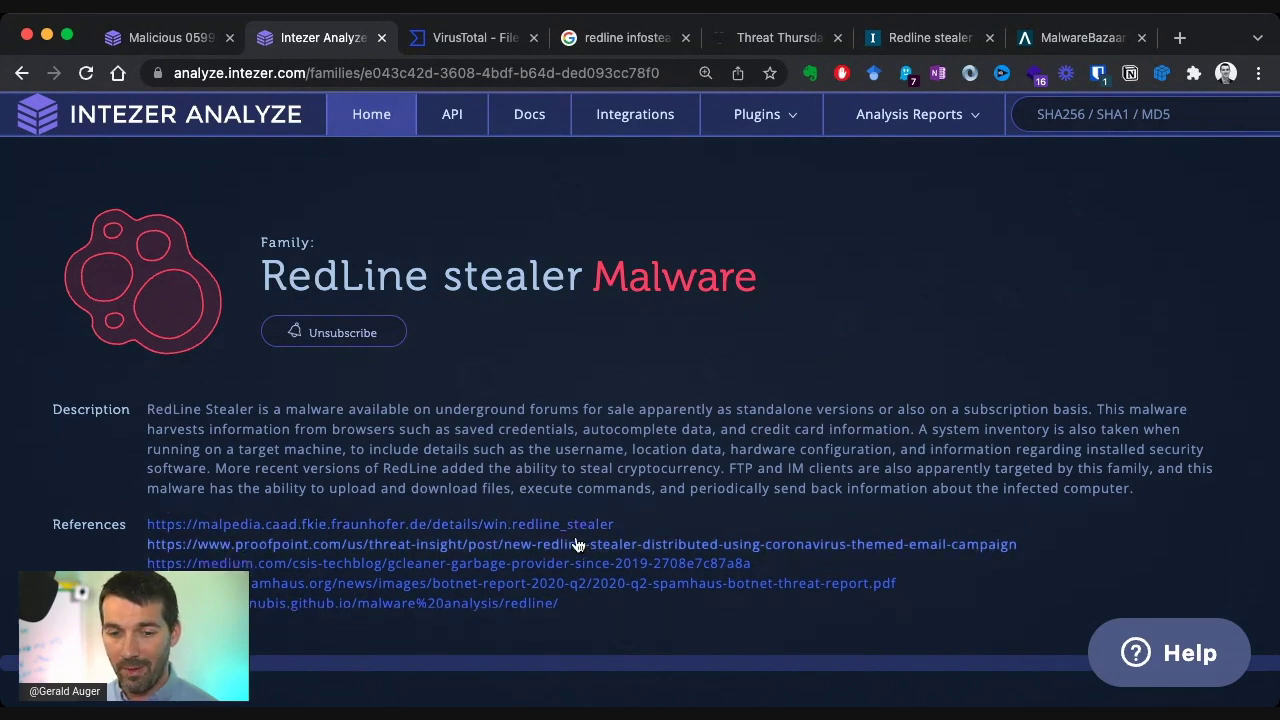
left_click(187, 563)
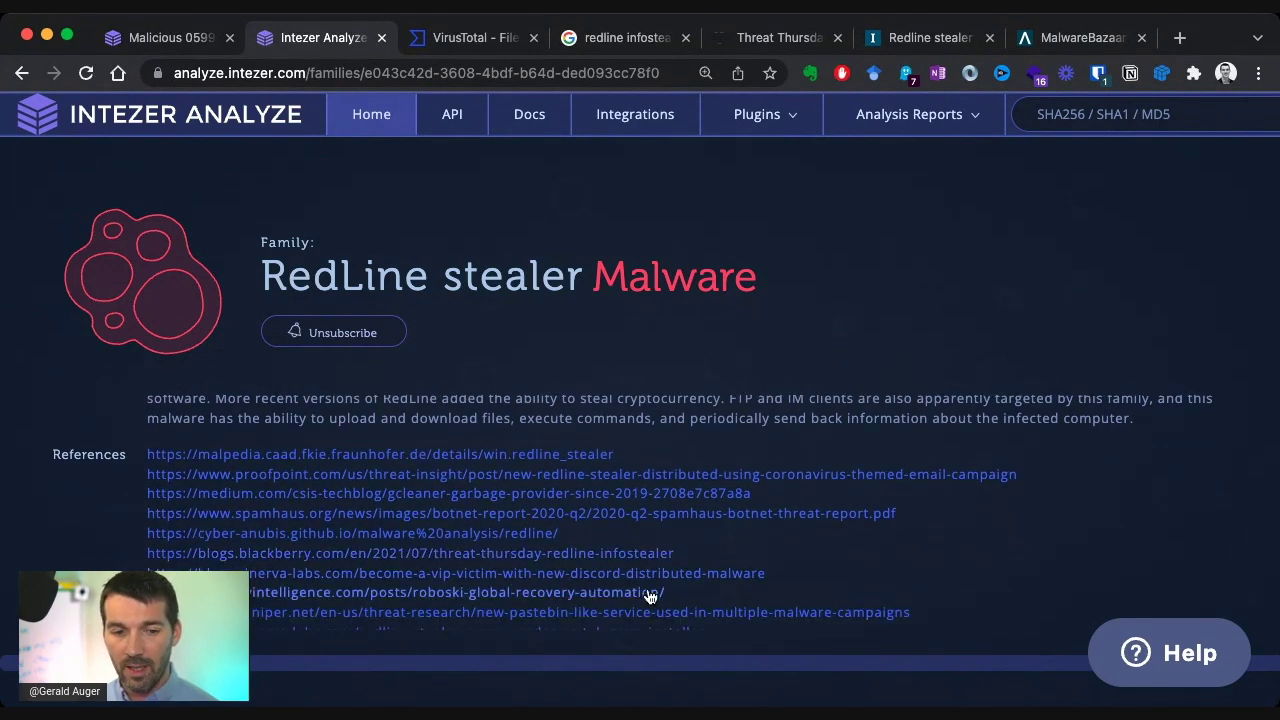
scroll(648, 590, "down", 6)
scroll(645, 587, "down", 5)
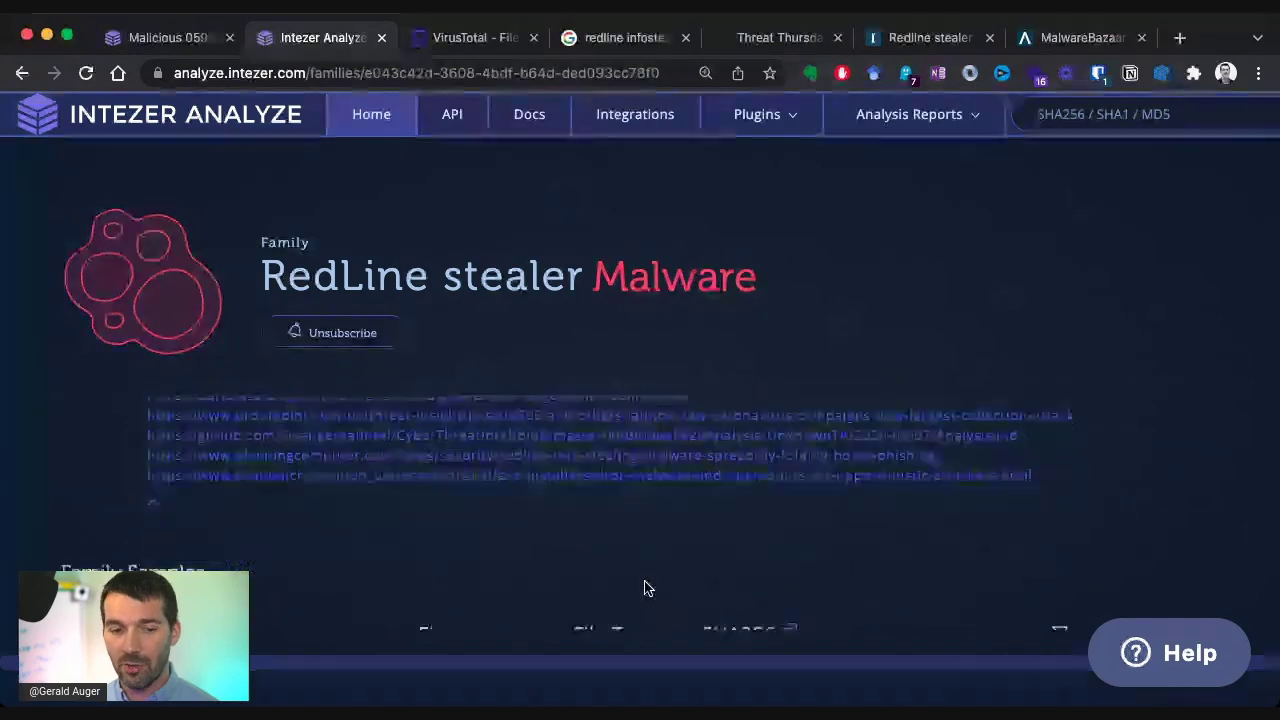
scroll(563, 562, "down", 2)
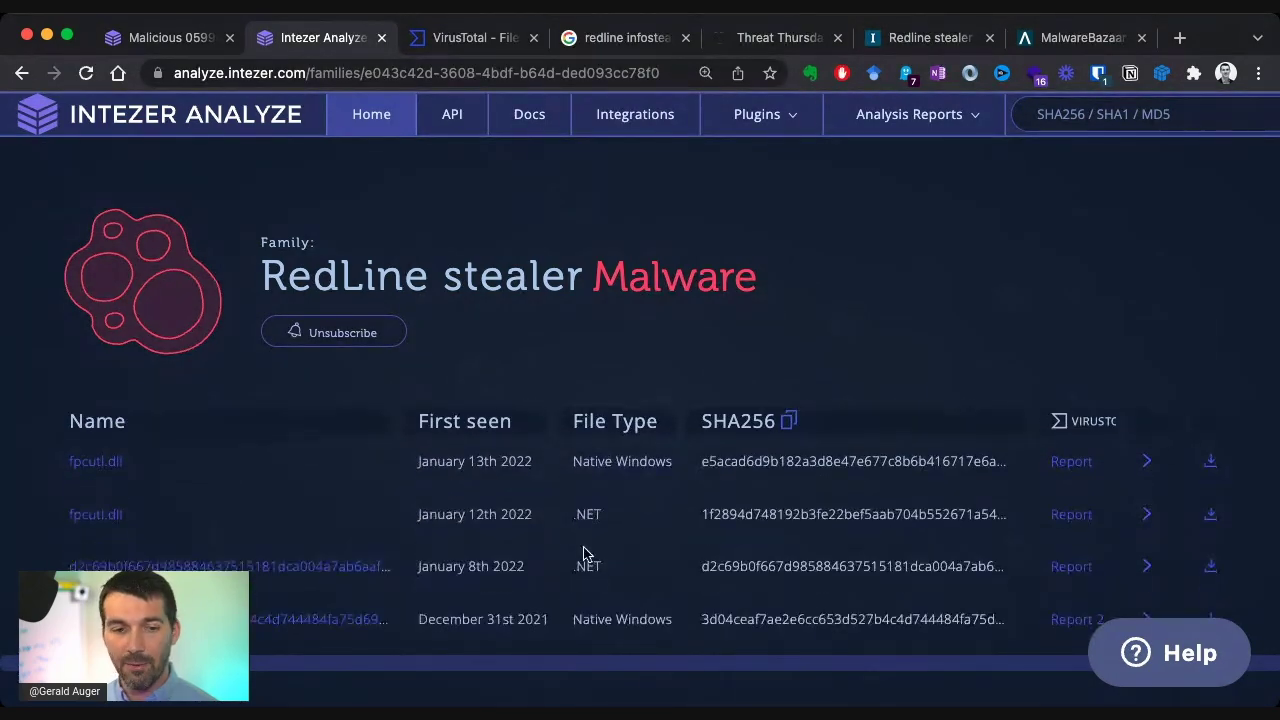
scroll(590, 560, "down", 5)
scroll(600, 567, "up", 3)
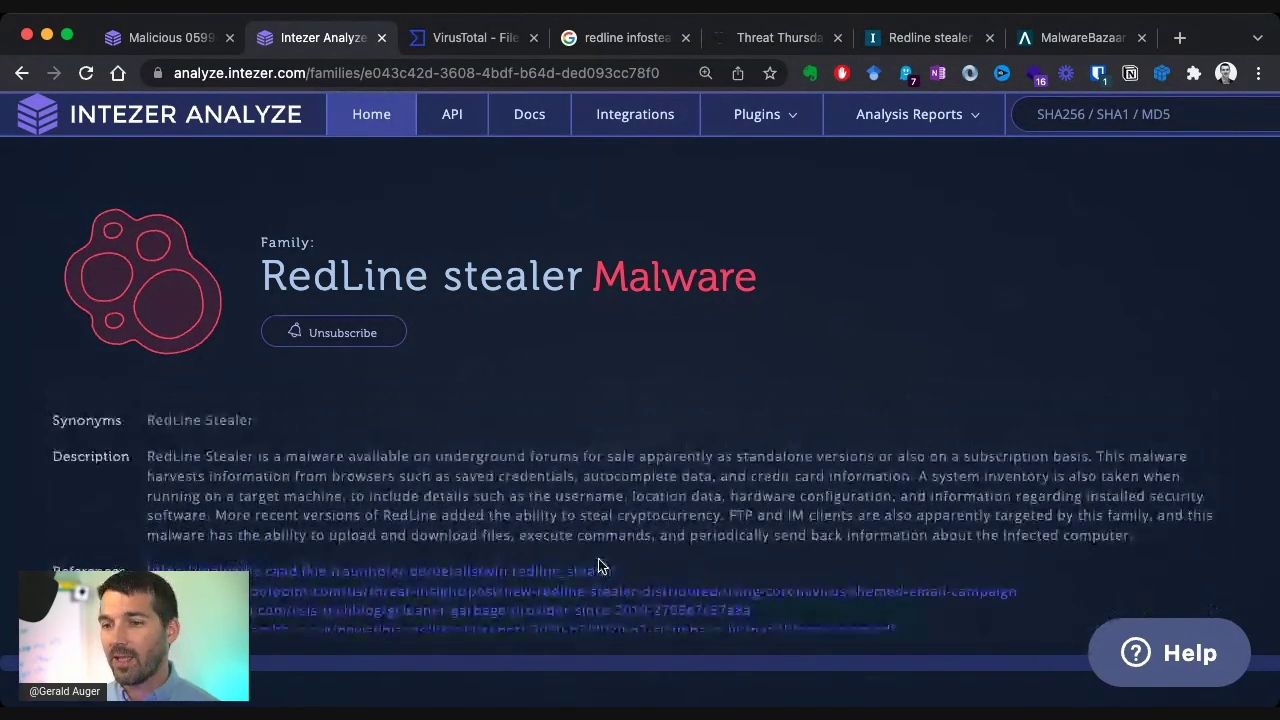
left_click(389, 121)
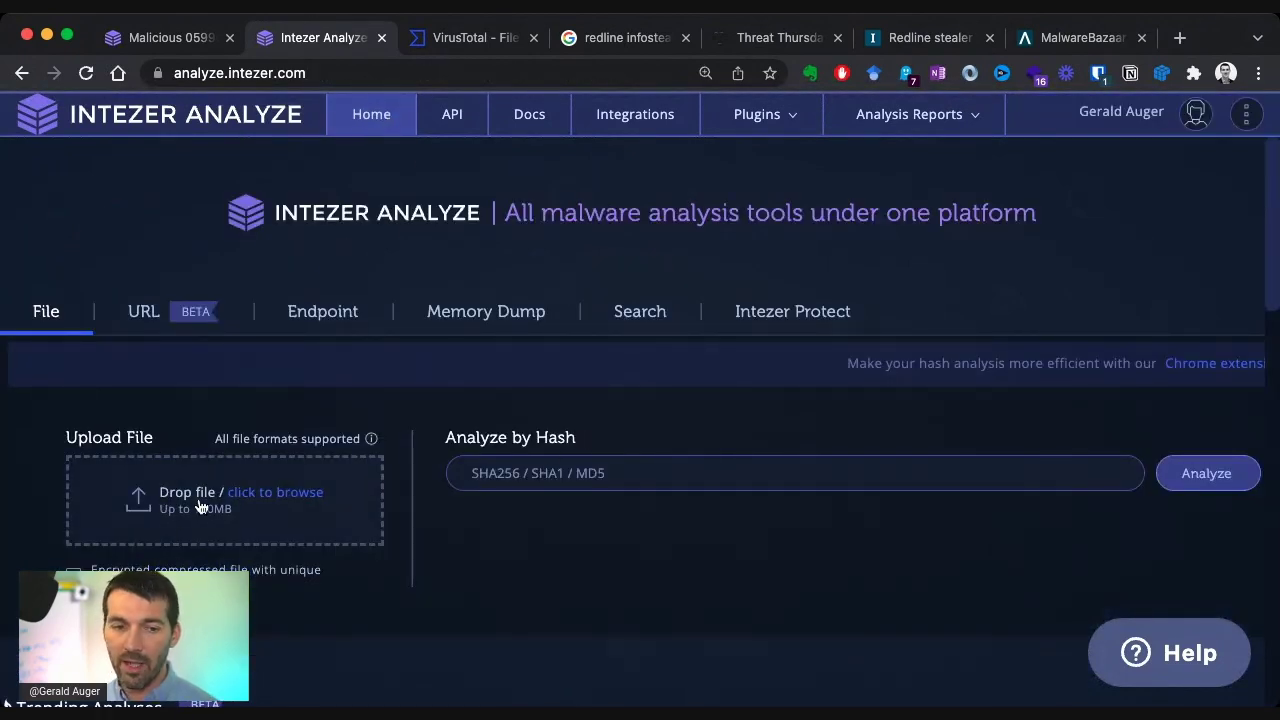